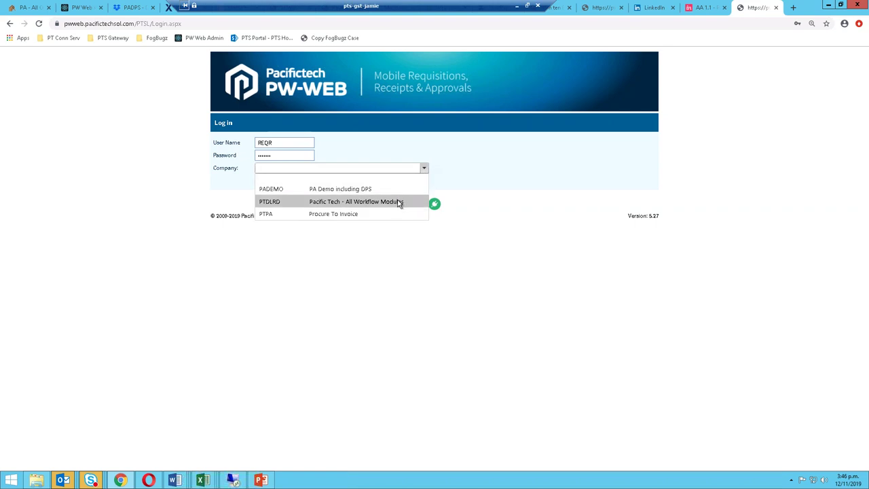
Step: Log in to the company PTDLRD - Pacific Tech - All Workflow Modules, entering the account password
left_click(399, 202)
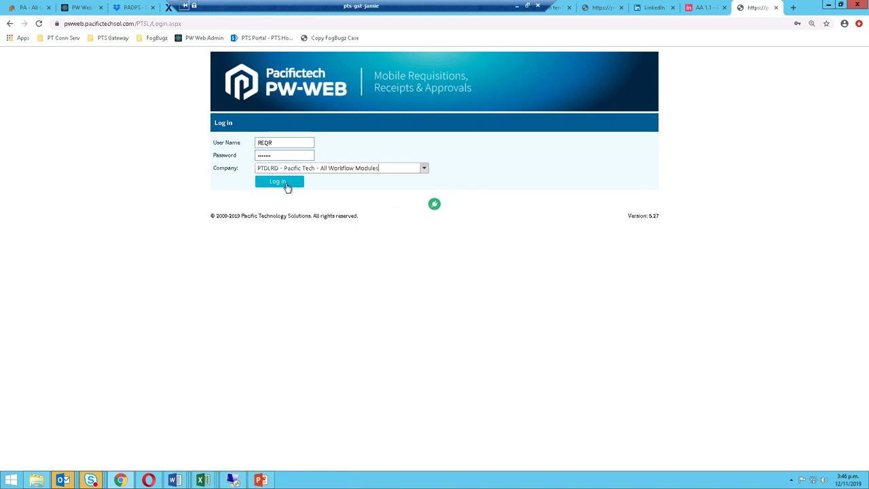
left_click_drag(276, 143, 252, 146)
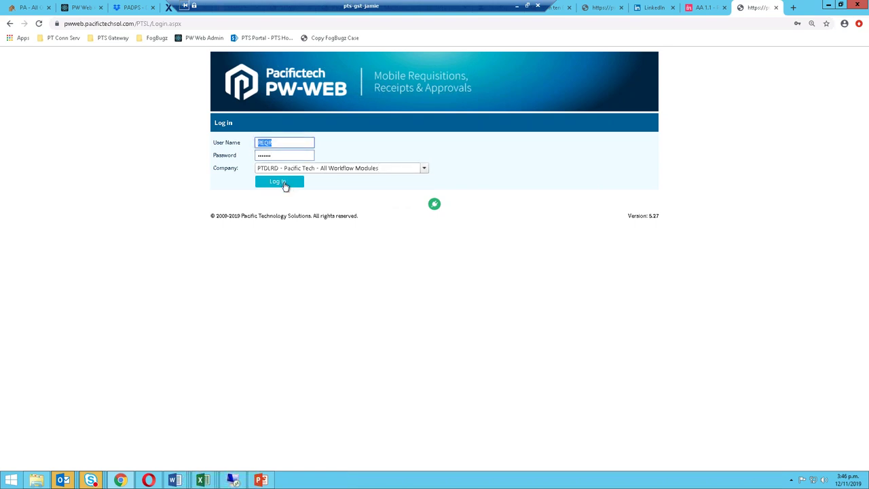
left_click(278, 182)
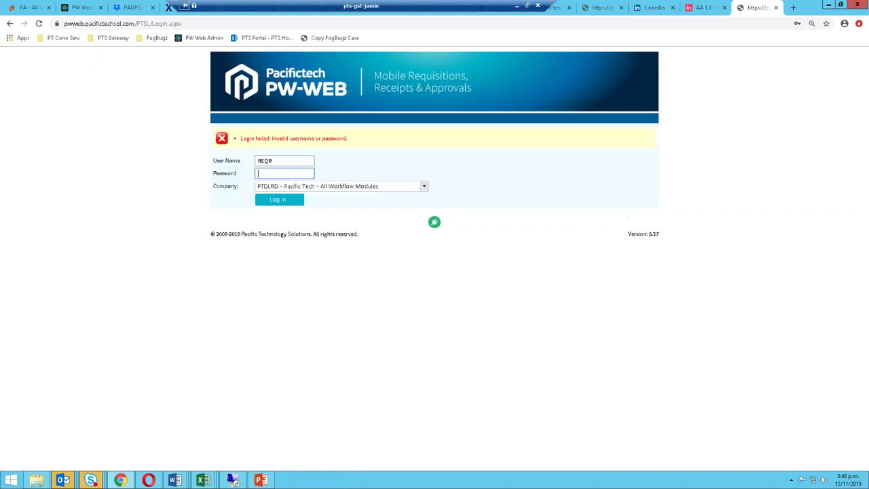
type("******")
left_click(287, 201)
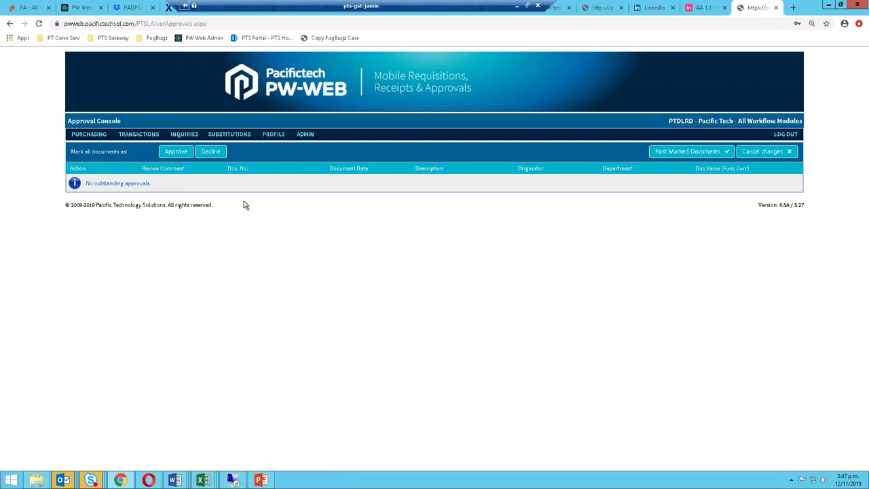
Step: Start a new requisition with the workflow SIMPLE - Simple Approval Workflow and the department MKTG - Marketing
mouse_move(146, 139)
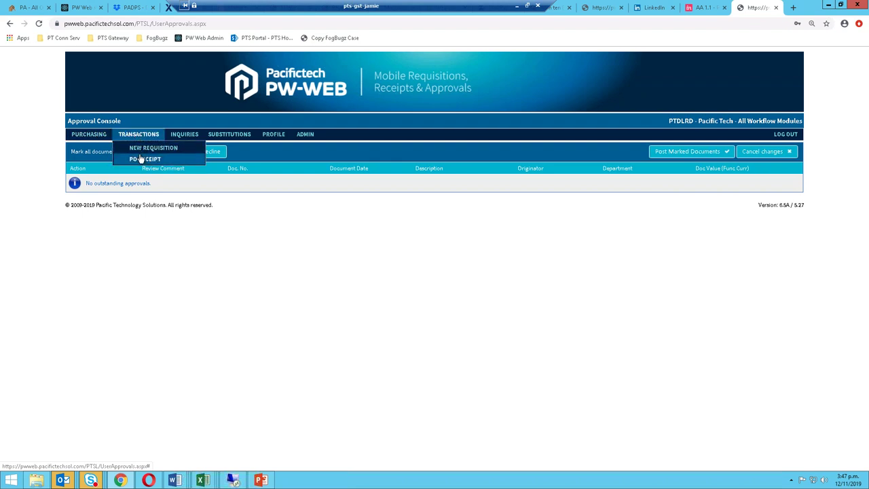
mouse_move(180, 138)
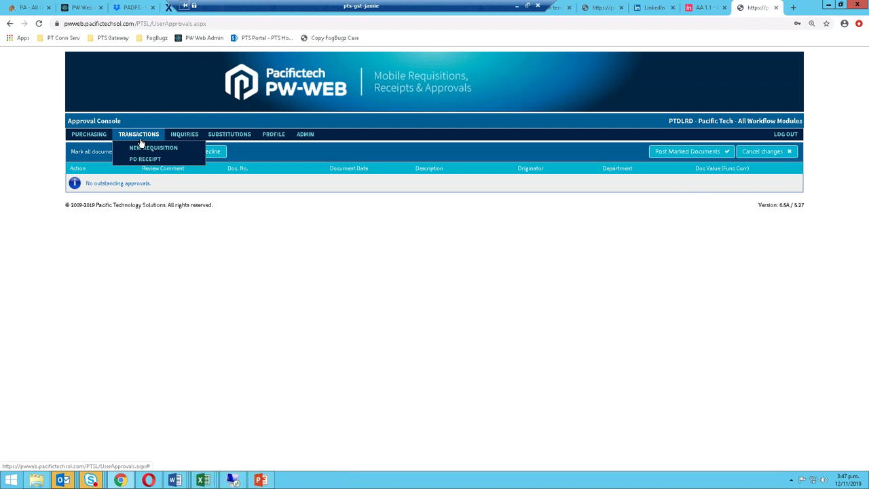
left_click(144, 150)
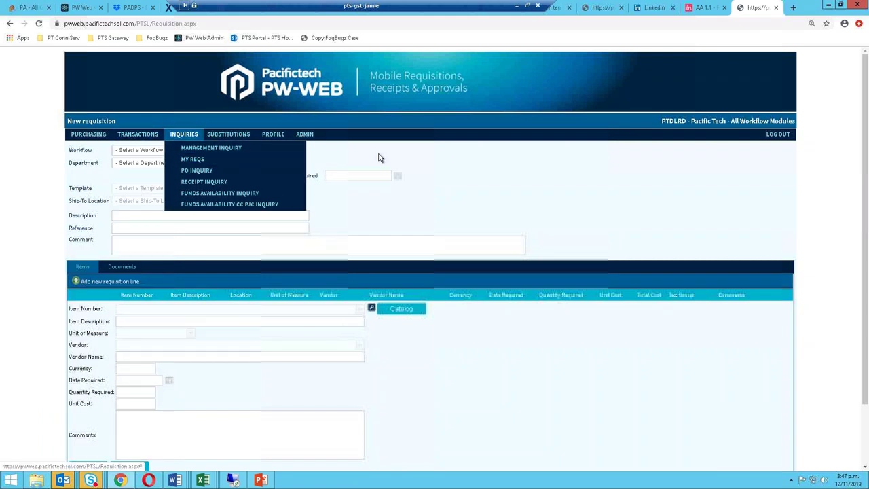
left_click(282, 151)
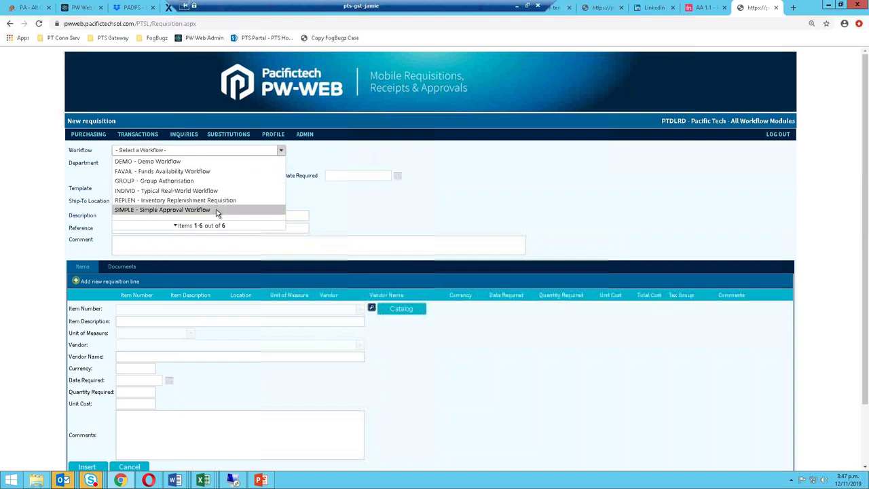
left_click(216, 209)
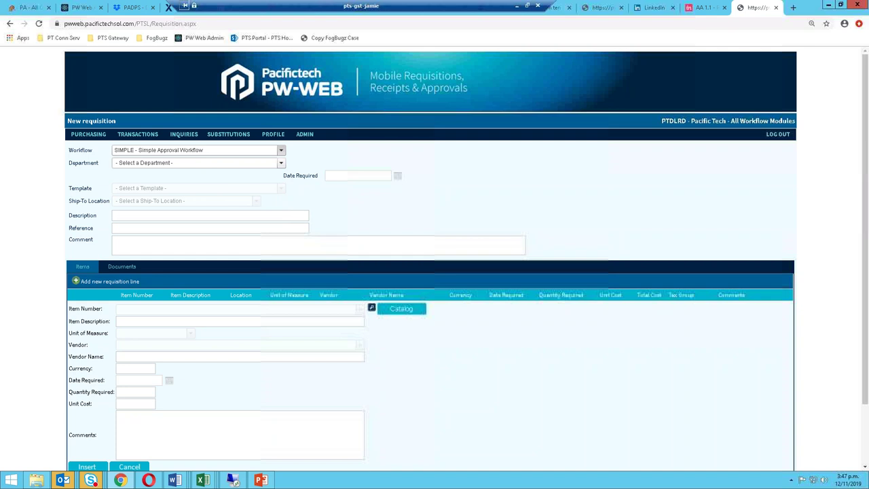
left_click(281, 164)
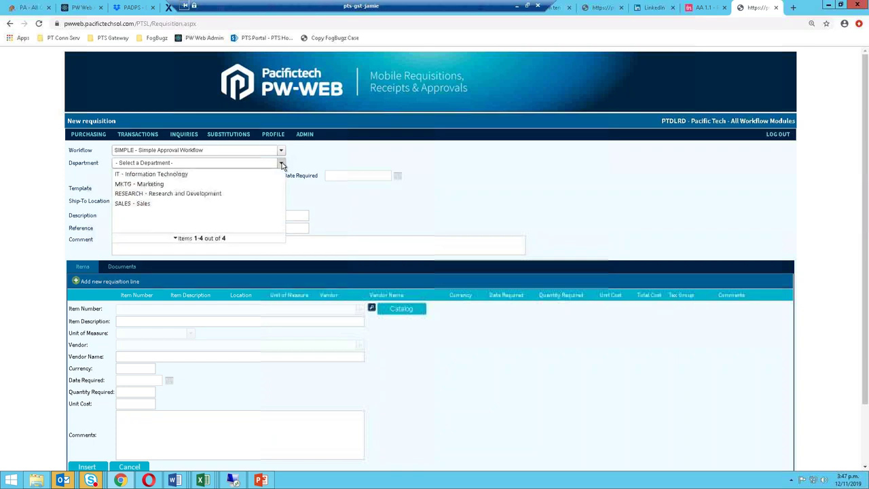
left_click(234, 183)
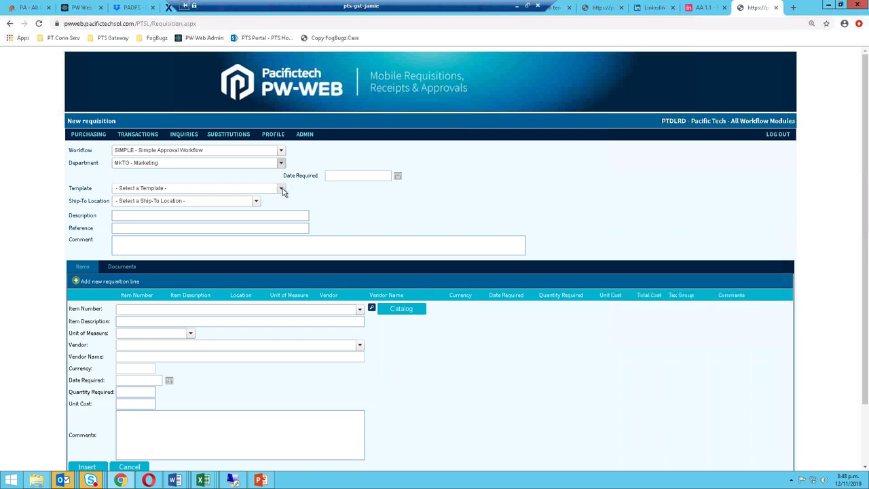
Step: Apply the CONFERENCE2 - Conference template to the requisition and complete its description as "Conference: Perth"
left_click(281, 191)
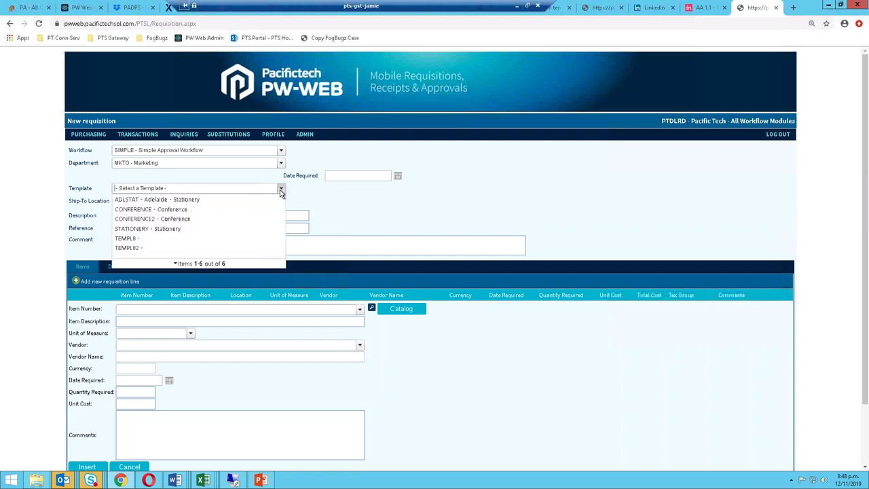
left_click(248, 218)
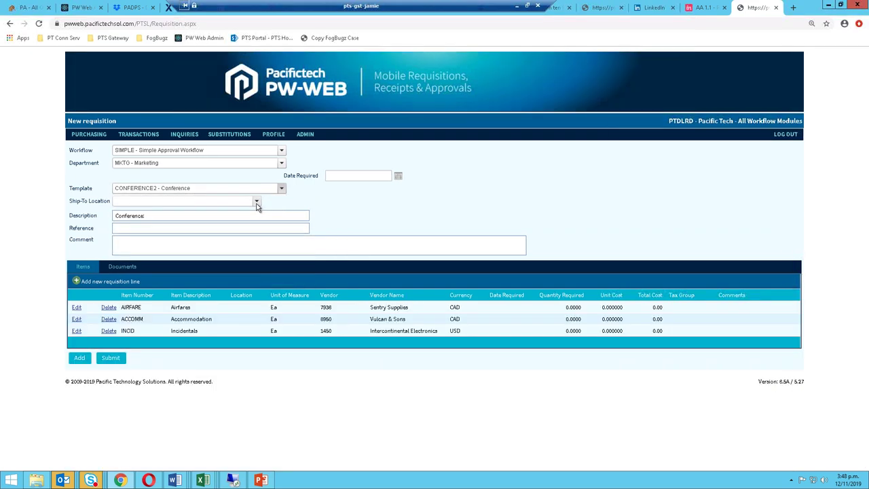
left_click(155, 216)
key("Escape")
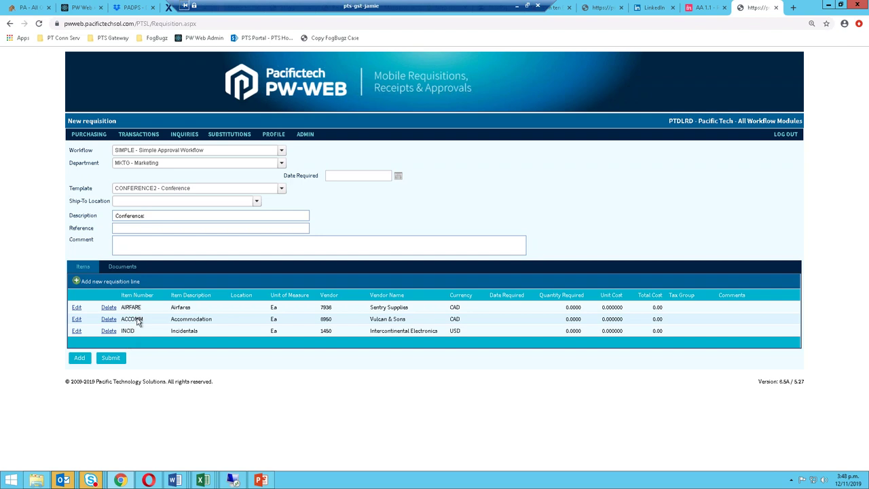
left_click(165, 217)
type("Perth")
key("Tab")
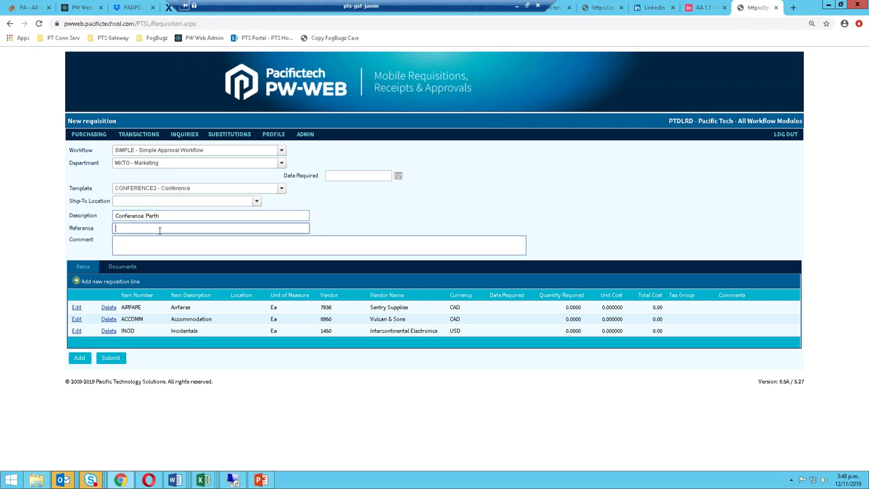
Step: Update the AIRFARE line with a required quantity of 2 and a unit cost of 500
left_click(76, 308)
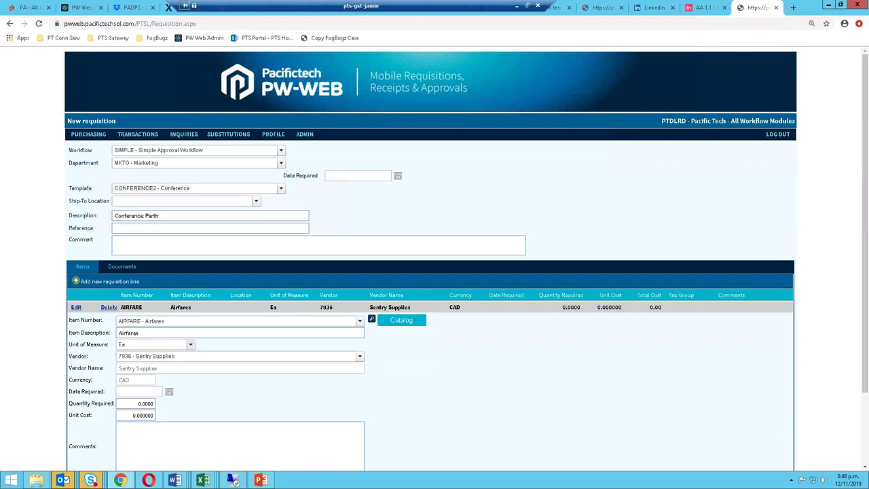
scroll(168, 334, "down", 1)
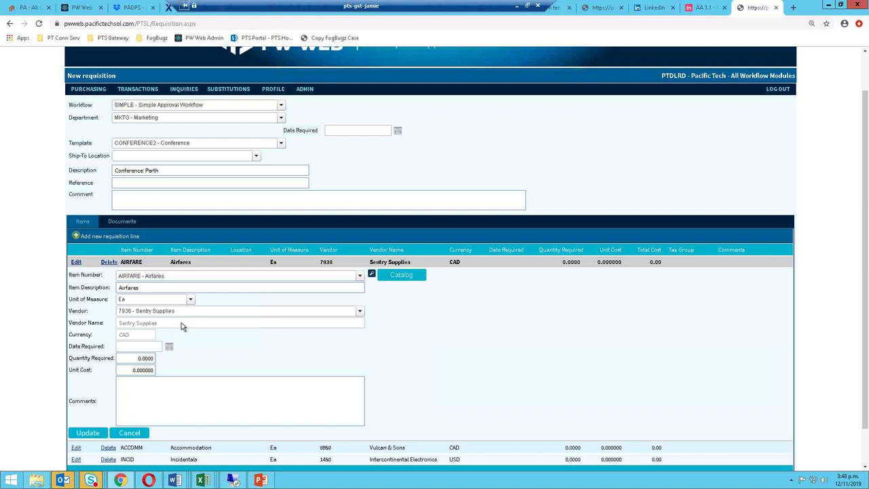
left_click(133, 358)
type("2")
key("Tab")
type("500")
key("Tab")
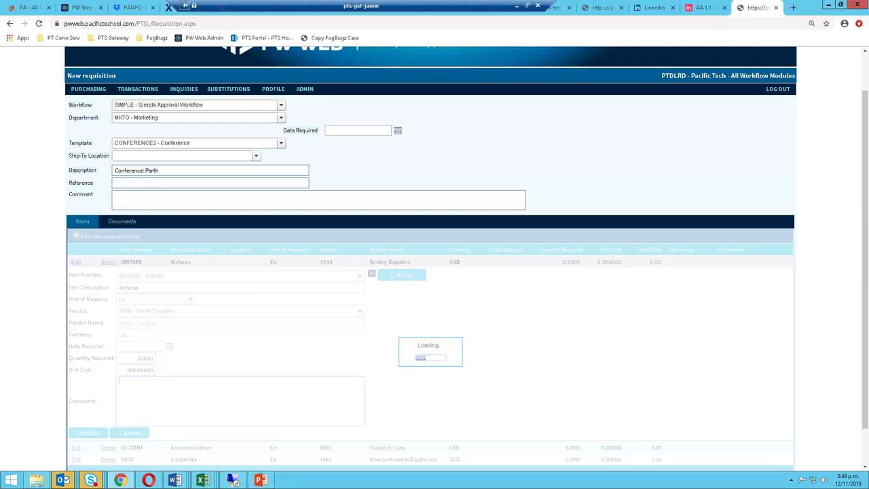
left_click(89, 433)
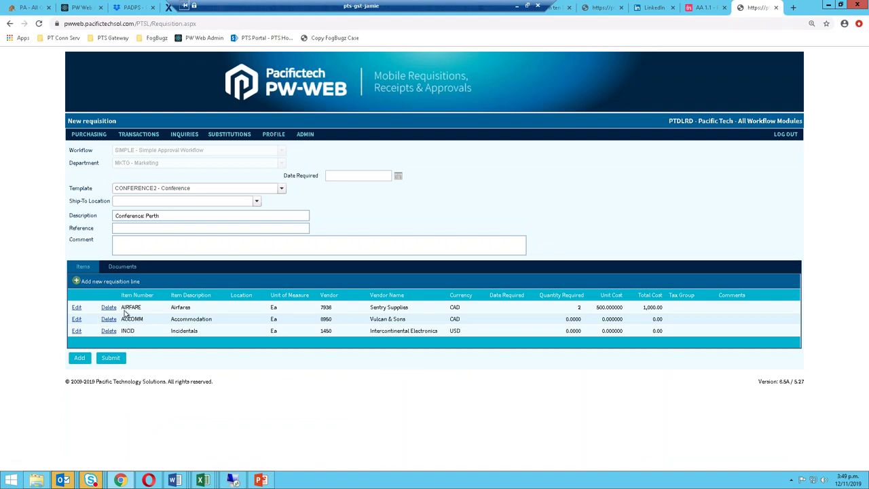
Step: Update the ACCOMM line with a required quantity of 4 and a unit cost of 200
left_click(77, 319)
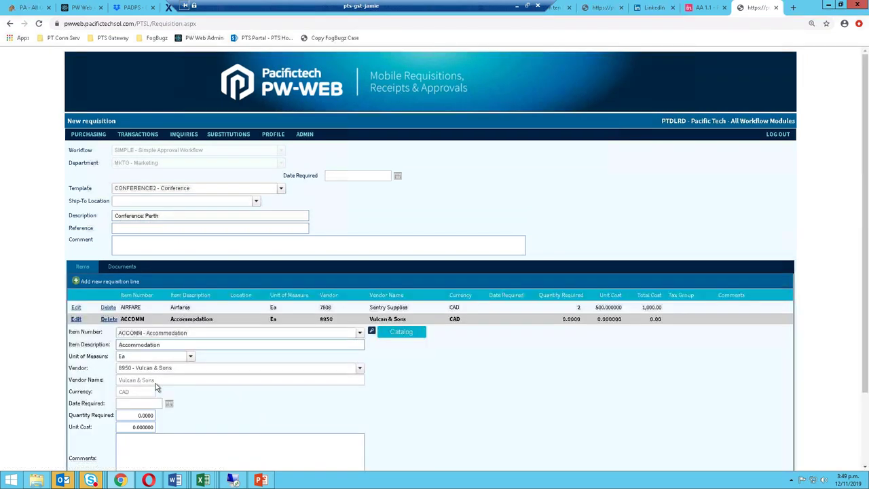
left_click(135, 415)
type("4")
key("Tab")
type("200")
key("Tab")
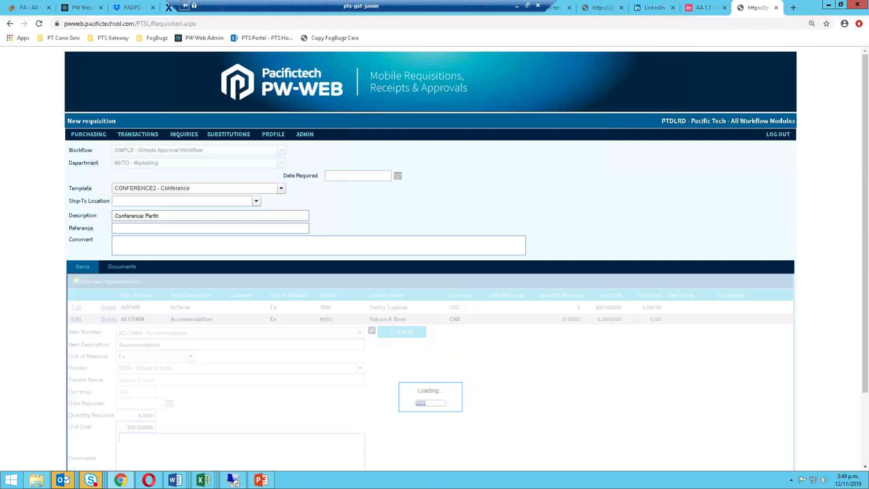
scroll(101, 415, "down", 2)
left_click(93, 401)
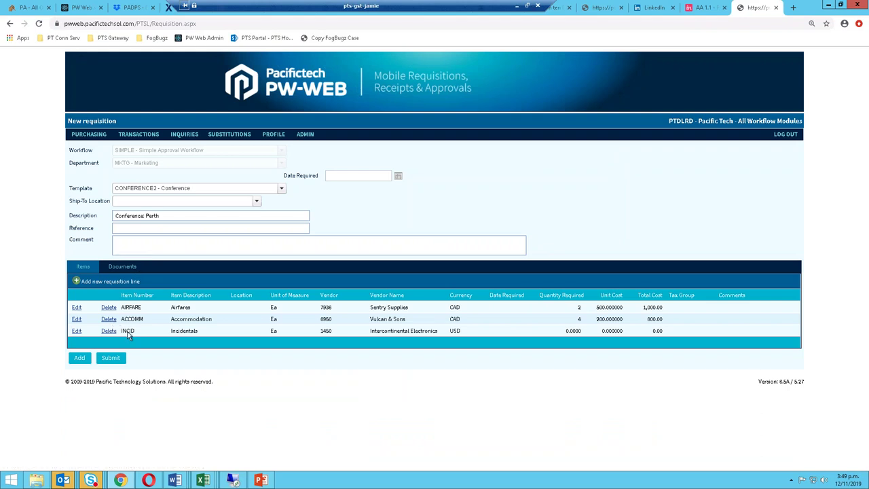
Step: Delete the INCID line from the requisition and start a new line for item MISC - Miscellaneous
left_click(109, 330)
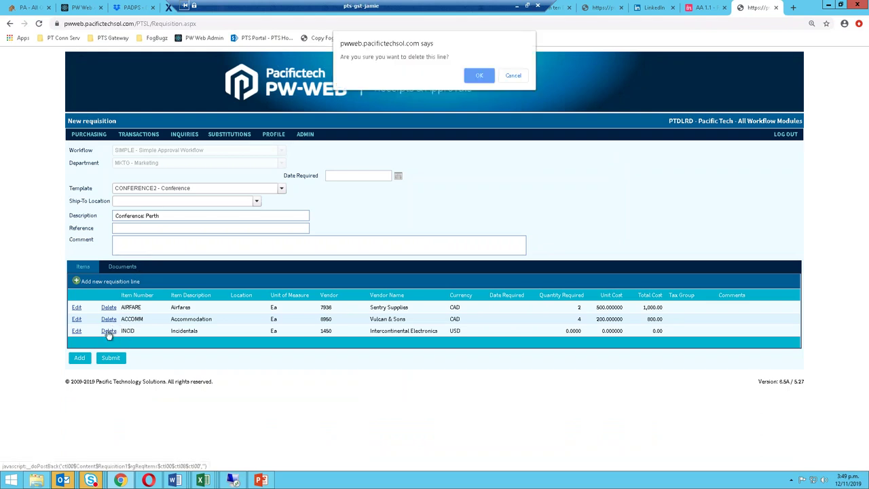
left_click(478, 76)
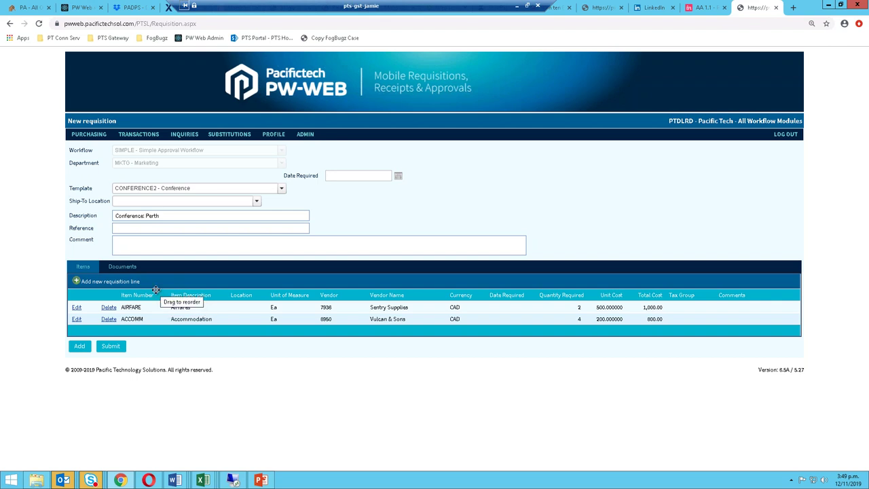
left_click(101, 285)
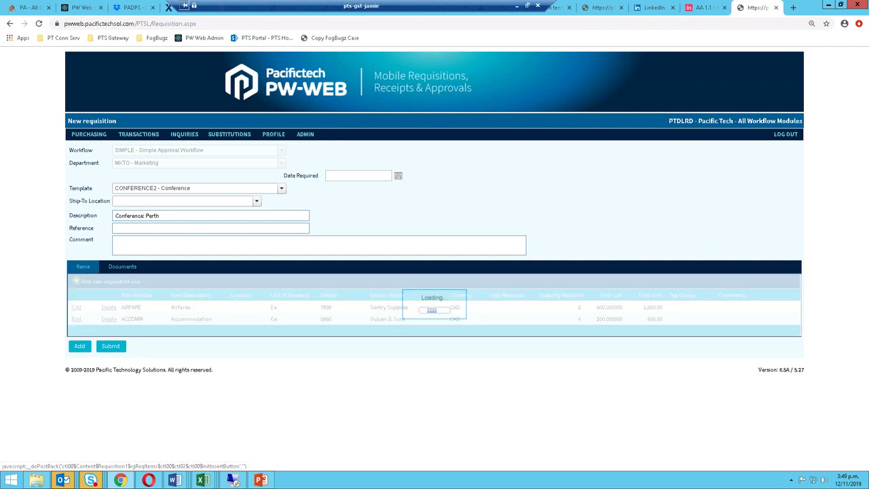
left_click(139, 309)
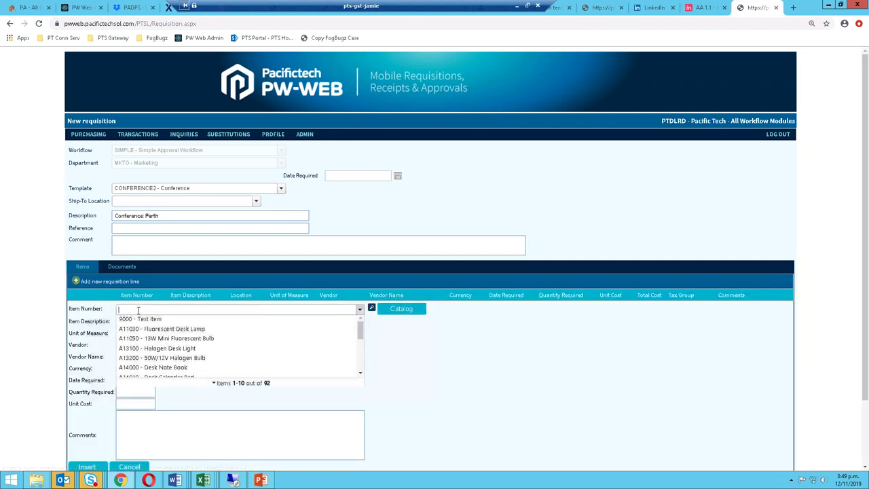
type("mis")
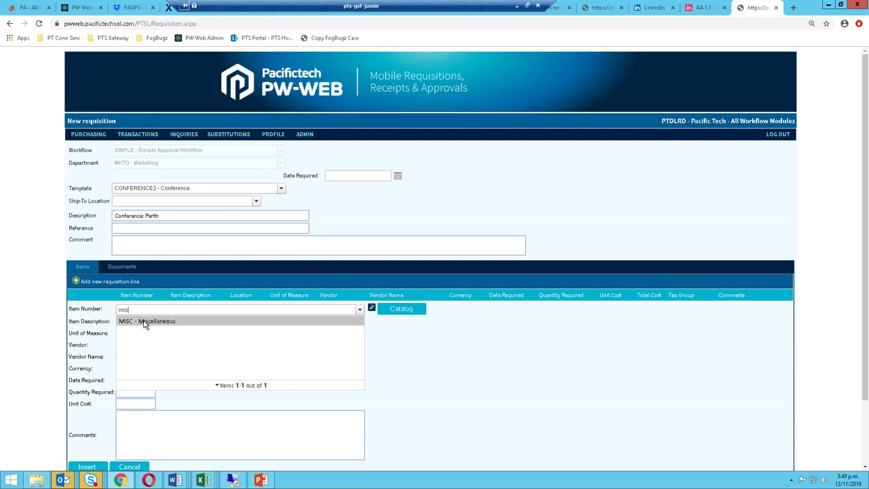
left_click(144, 323)
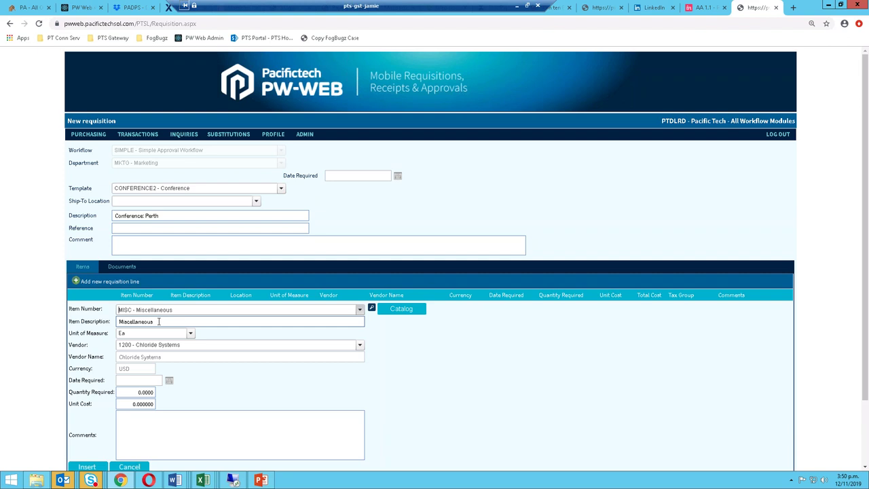
Step: Set the new line's item description to Taxis and its vendor to 1400 - Coastal Heating of Ottawa
left_click(159, 321)
double_click(159, 321)
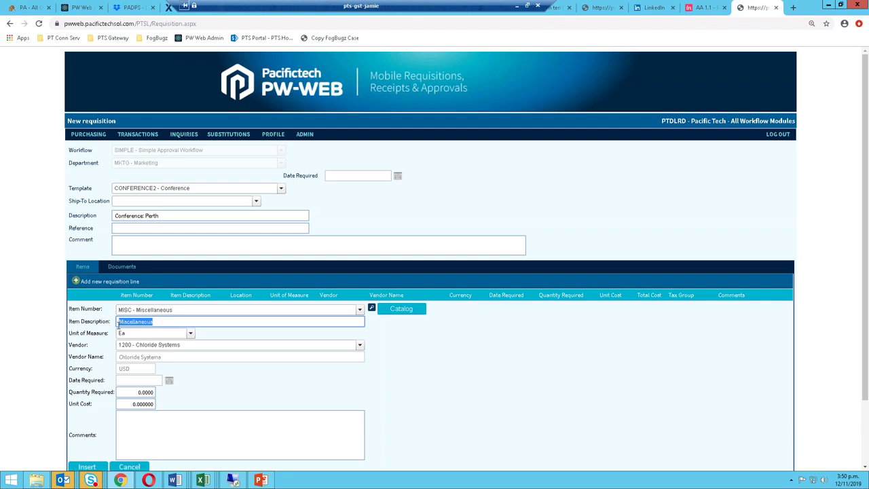
type("Tau")
type("xi")
type("s")
key("Tab")
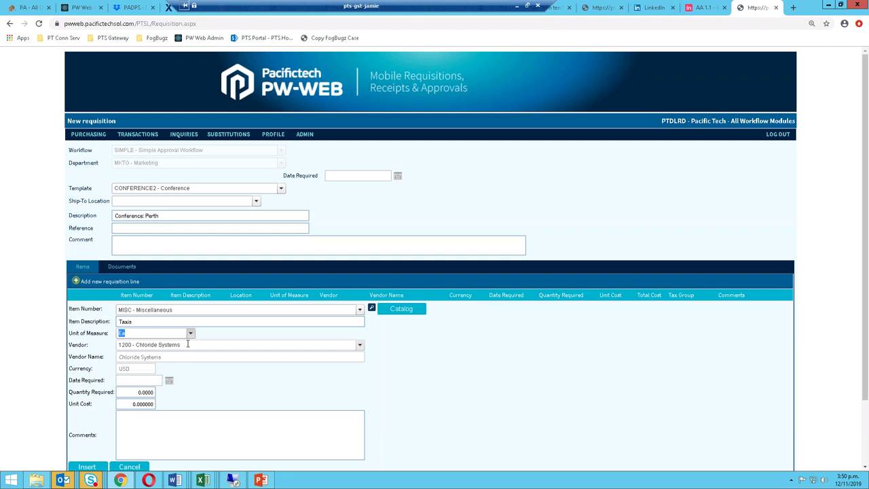
key("Tab")
left_click(188, 344)
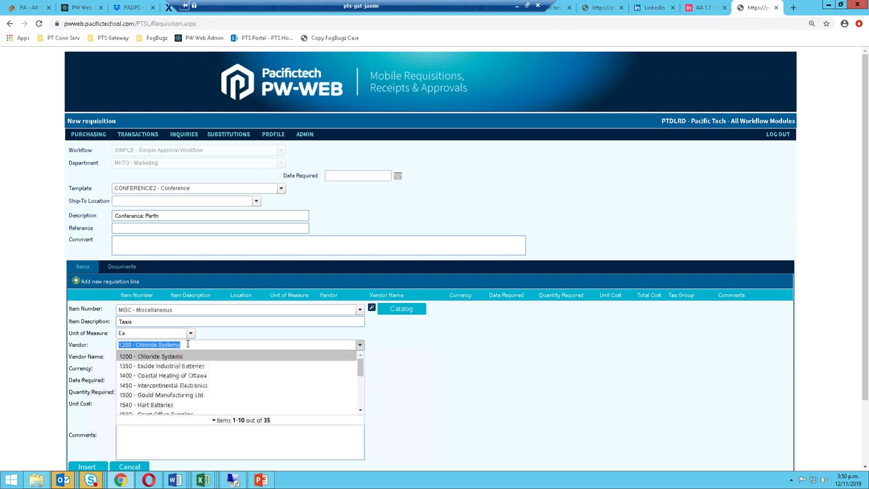
type("ott")
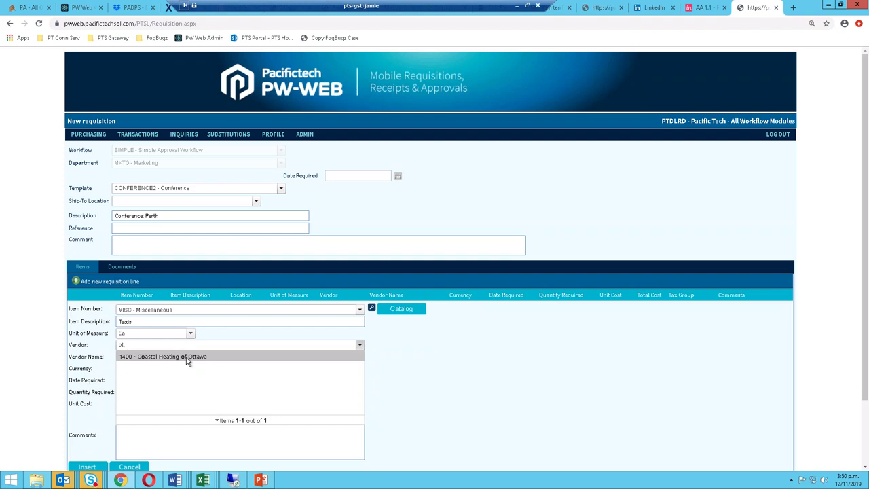
left_click(186, 357)
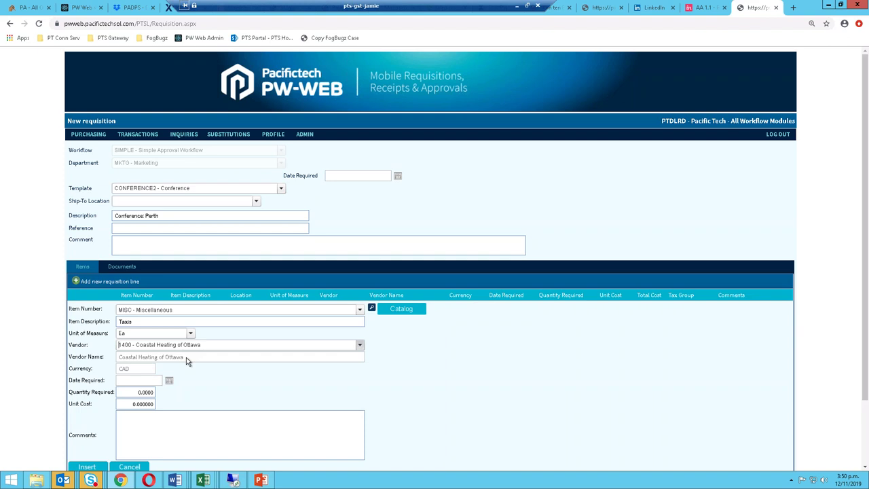
Step: Set the Taxis line's required quantity to 1 and unit cost to 100, and insert it into the requisition
scroll(186, 357, "down", 1)
left_click(134, 346)
type("1")
key("Tab")
type("100")
key("Tab")
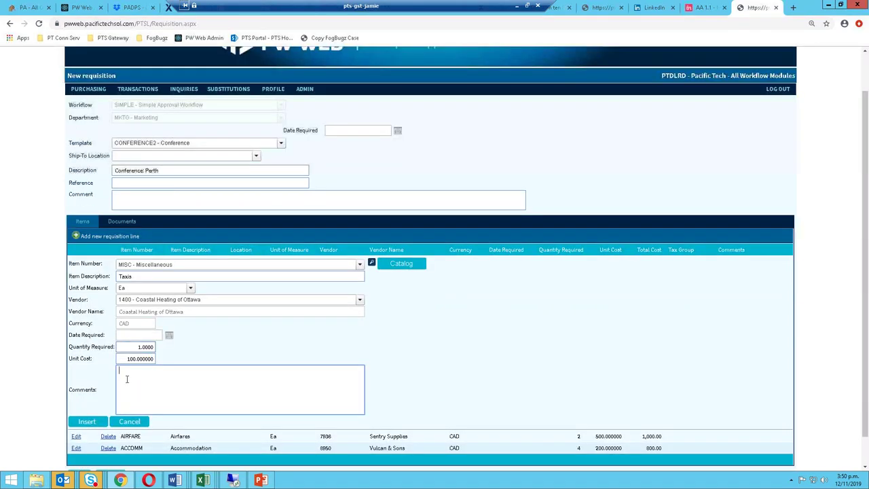
left_click(99, 421)
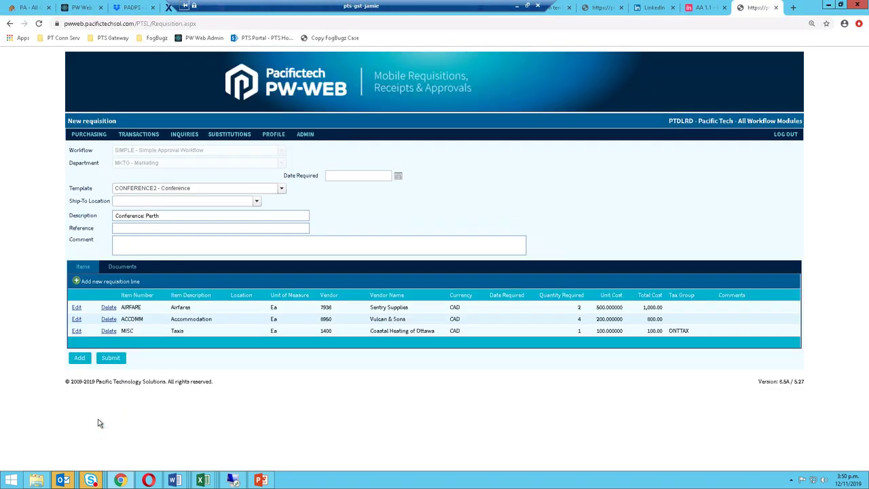
Step: Attach the supplier quote file quote - vendor-us.pdf to the requisition's documents
left_click(122, 267)
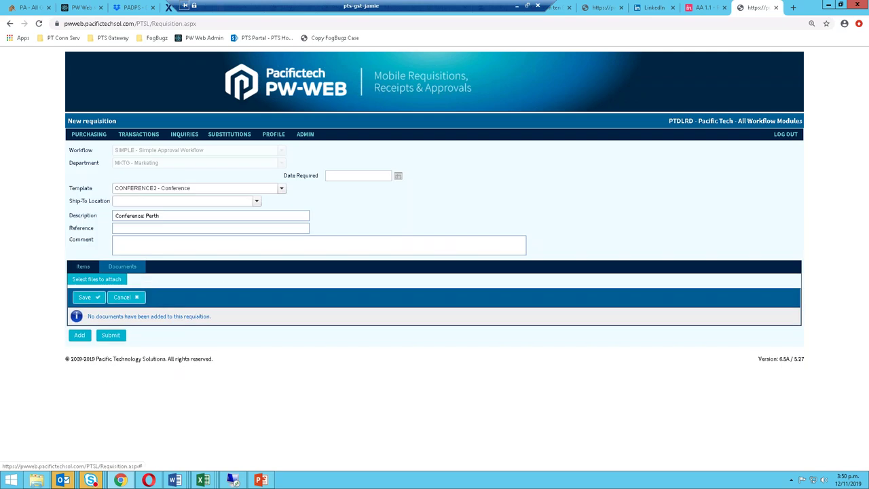
left_click(112, 280)
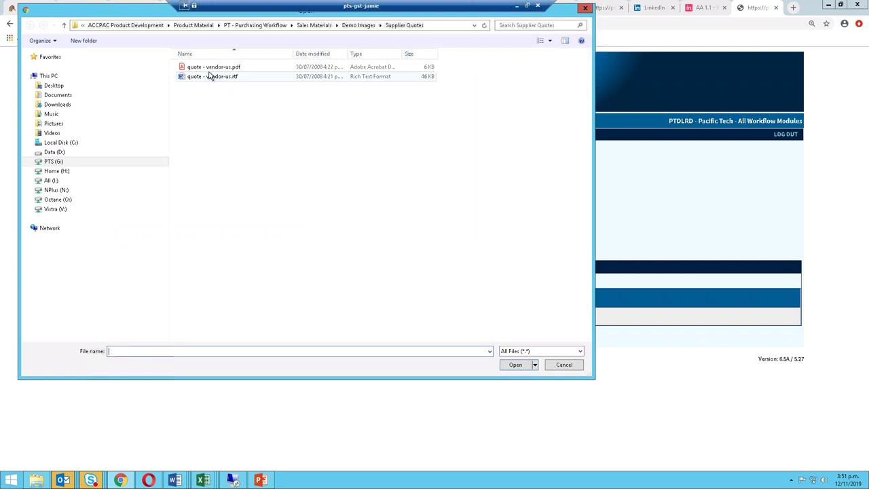
left_click(212, 69)
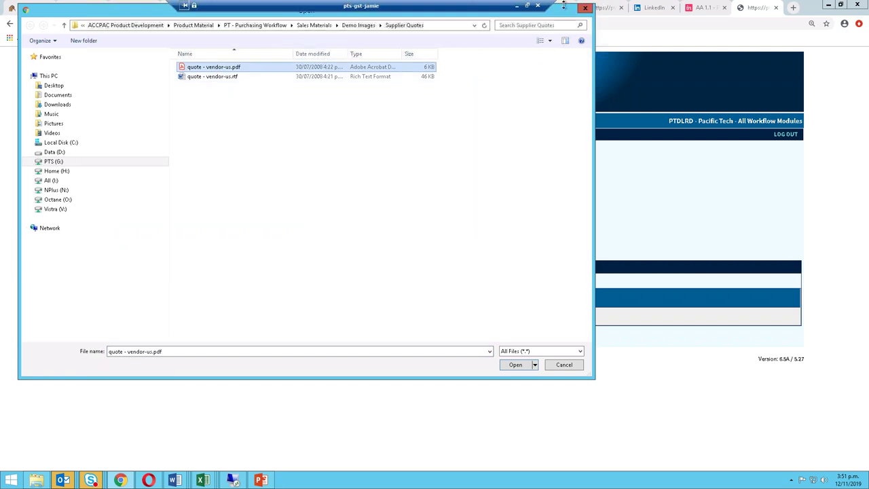
left_click_drag(484, 10, 448, 12)
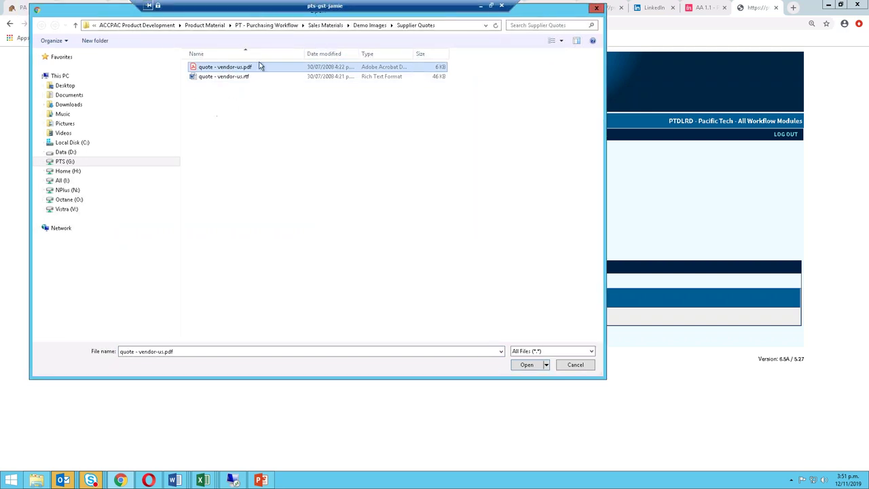
left_click(536, 366)
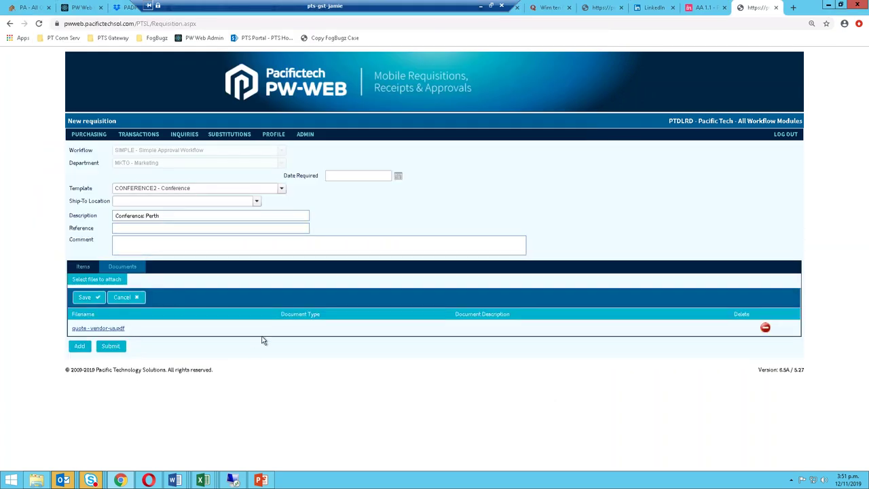
Step: Save the attached quote with the document description Quote #1, and submit the requisition
left_click(494, 330)
type("Quote #1")
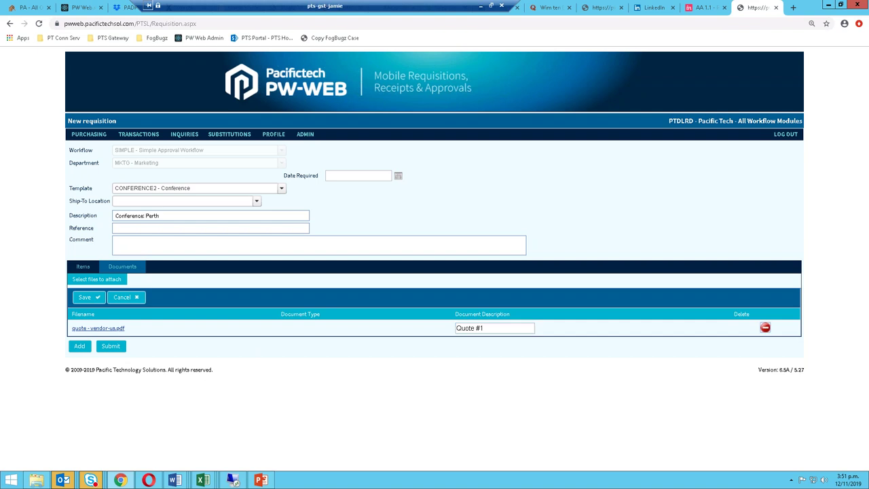
left_click(76, 299)
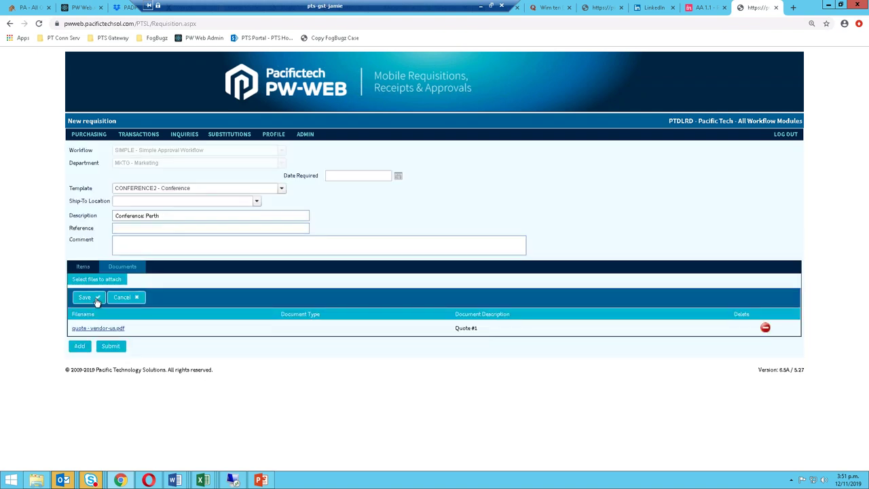
left_click(96, 302)
left_click(112, 349)
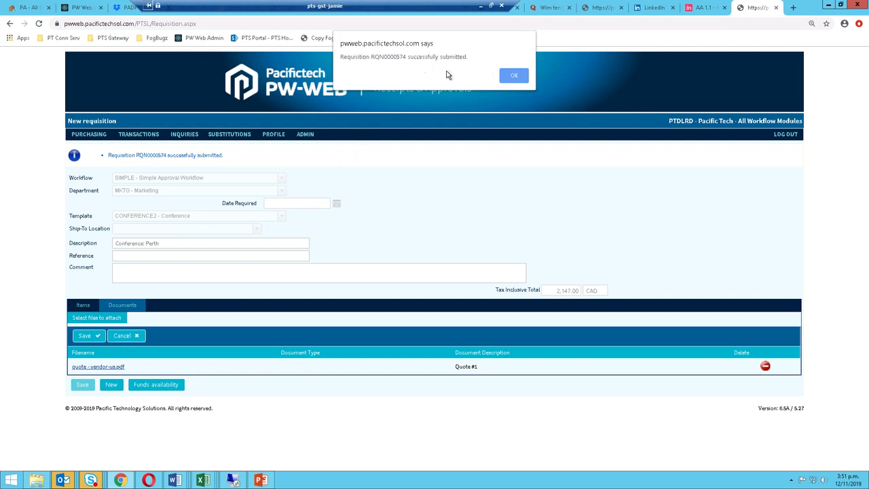
left_click(524, 77)
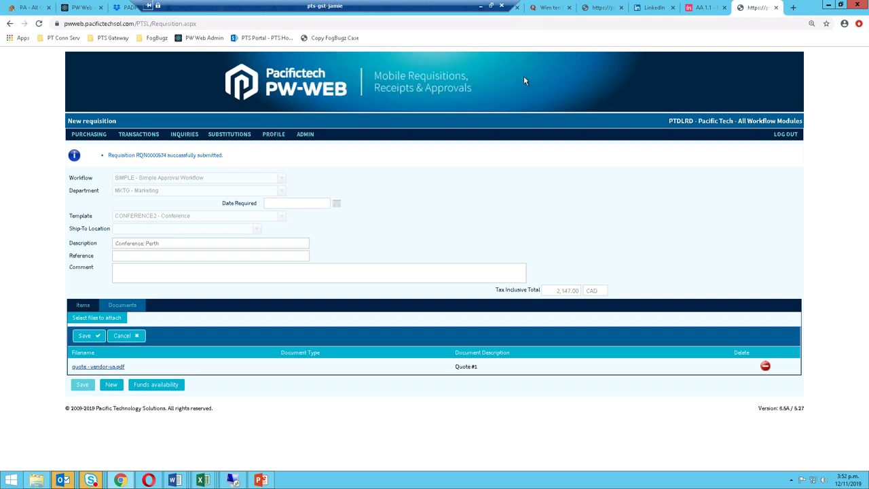
Step: Open the inquiry of own requisitions and filter it to the Unapproved status
mouse_move(199, 136)
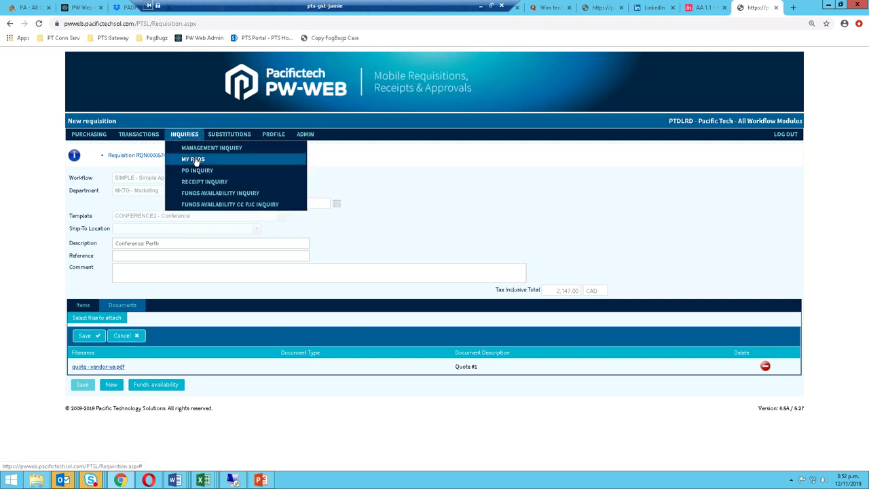
left_click(194, 160)
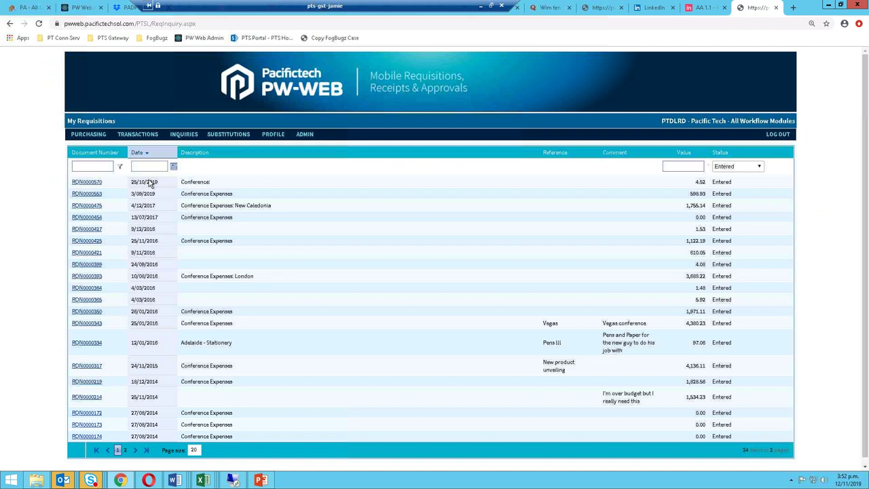
left_click(762, 171)
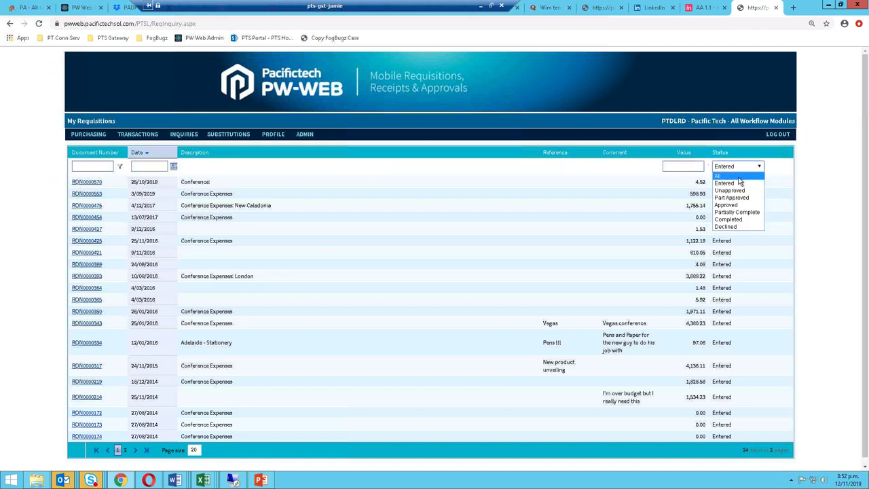
left_click(739, 191)
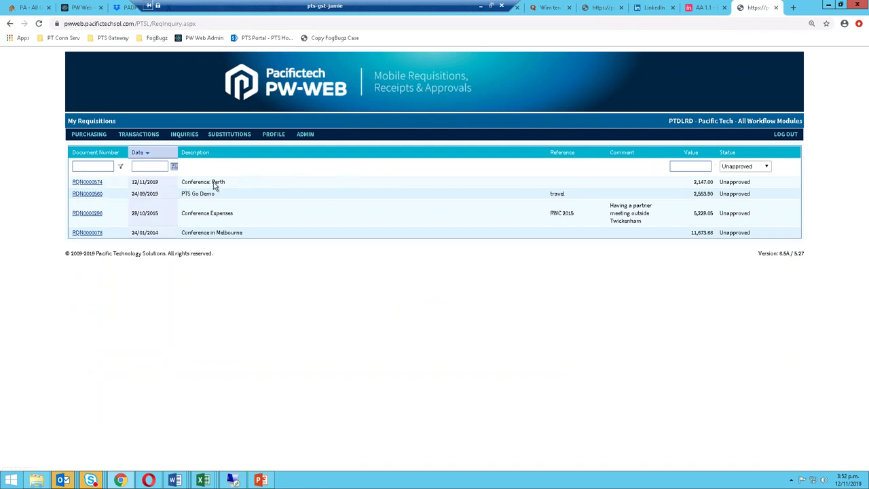
Step: Open the Conference: Perth requisition's transaction details and check its events for the next actioner
left_click(95, 181)
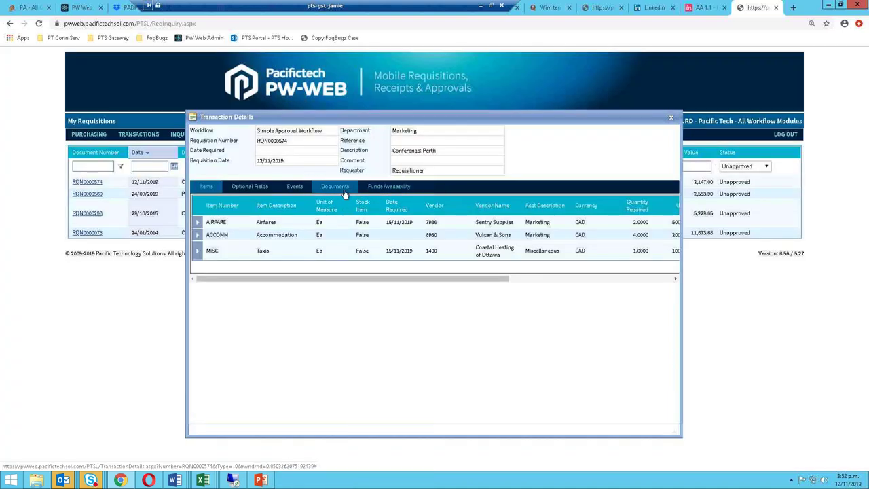
left_click(296, 188)
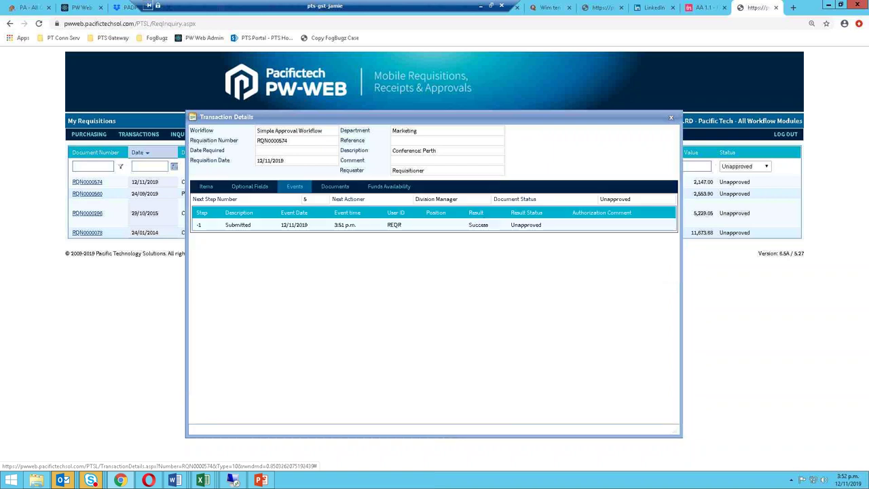
left_click_drag(459, 198, 391, 198)
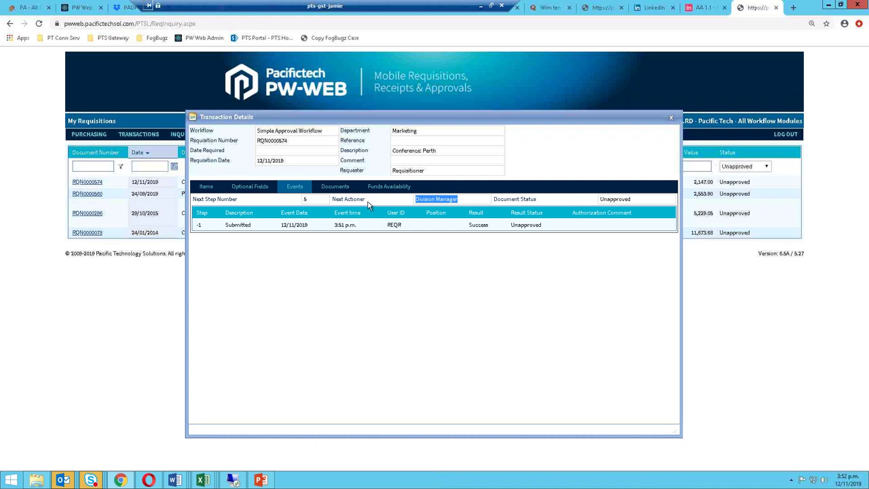
left_click(460, 199)
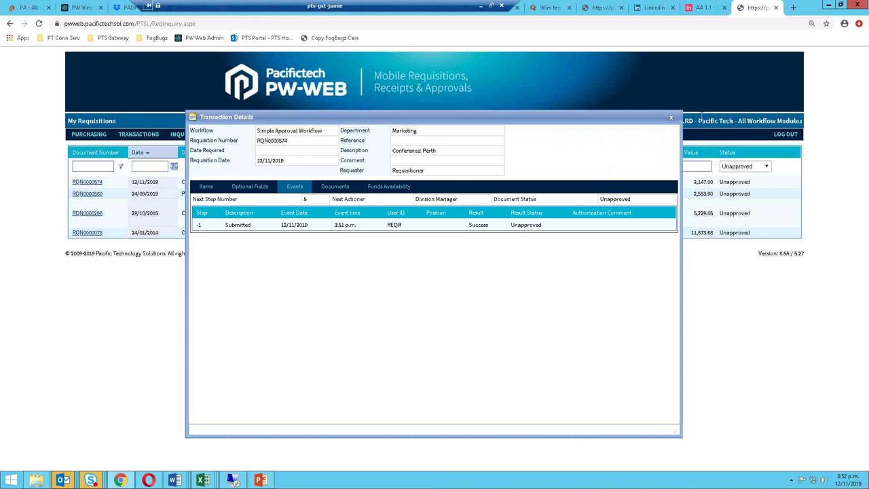
Step: Log out of PW-WEB and switch to the Test Account inbox in Outlook
left_click(777, 135)
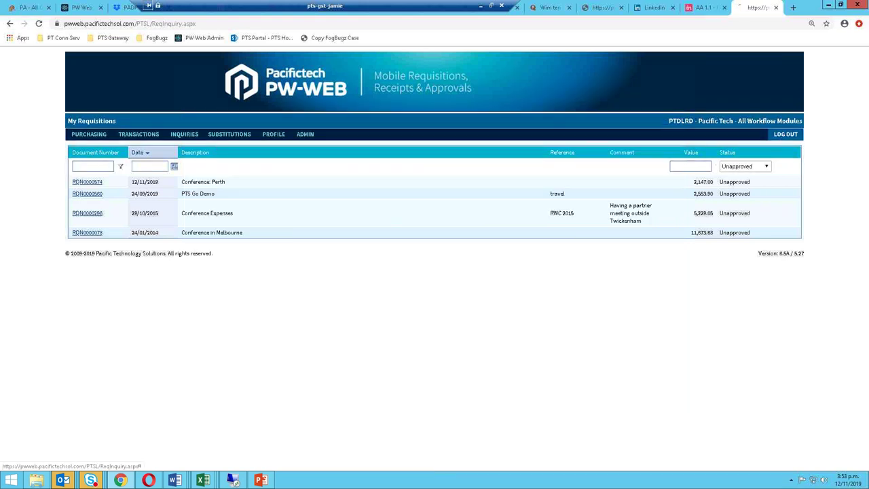
left_click(827, 4)
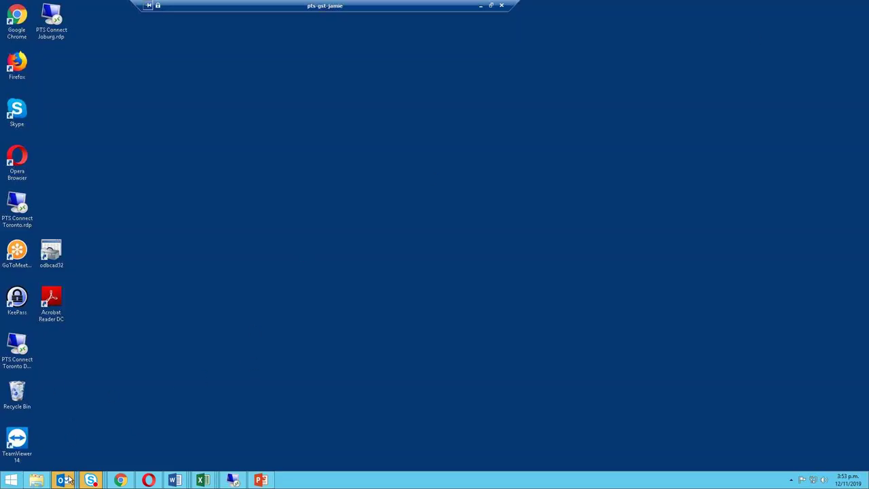
mouse_move(64, 479)
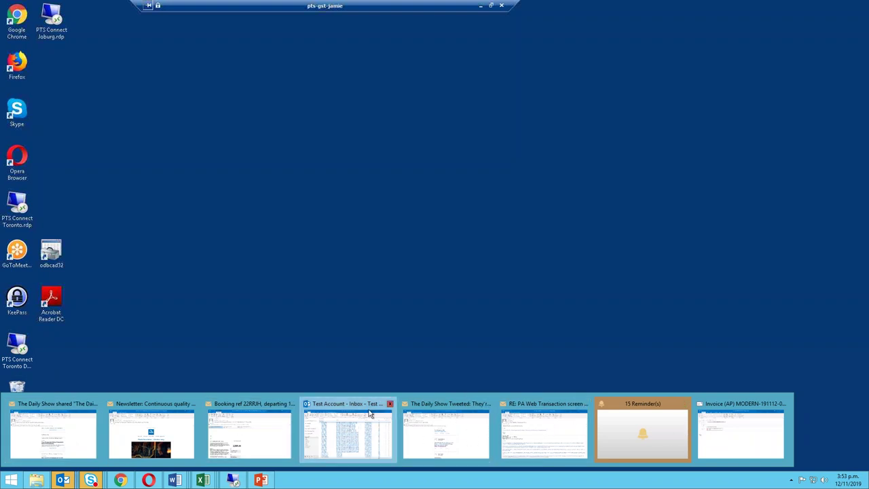
left_click(365, 433)
Step: Look through the Test Account inbox for the approval e-mail of the submitted requisition
left_click(287, 222)
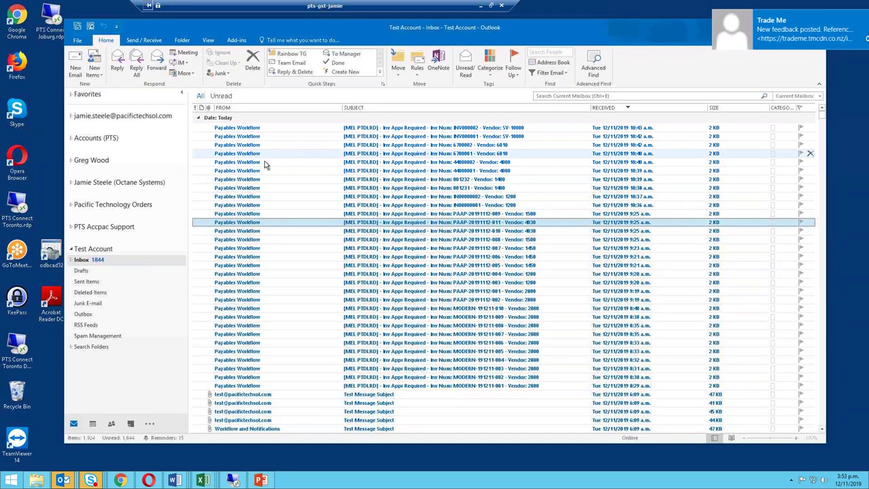
scroll(268, 217, "down", 8)
scroll(268, 217, "up", 8)
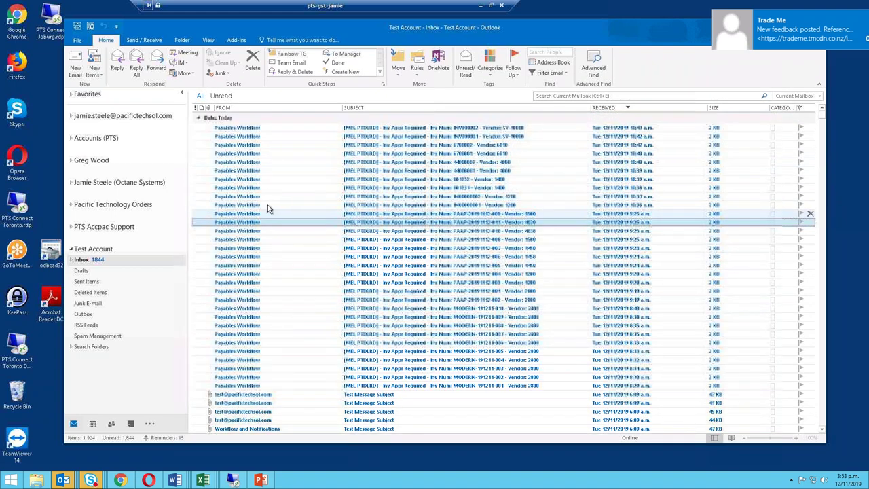
left_click(260, 205)
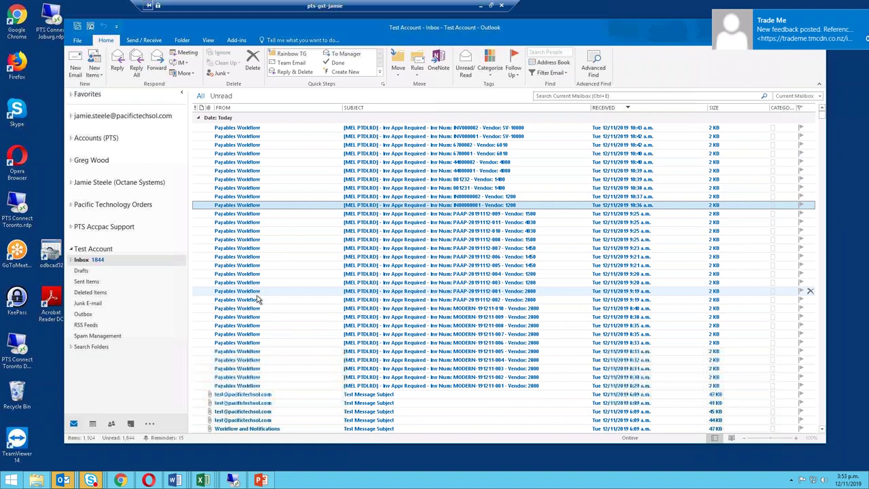
scroll(256, 303, "down", 8)
scroll(256, 303, "up", 8)
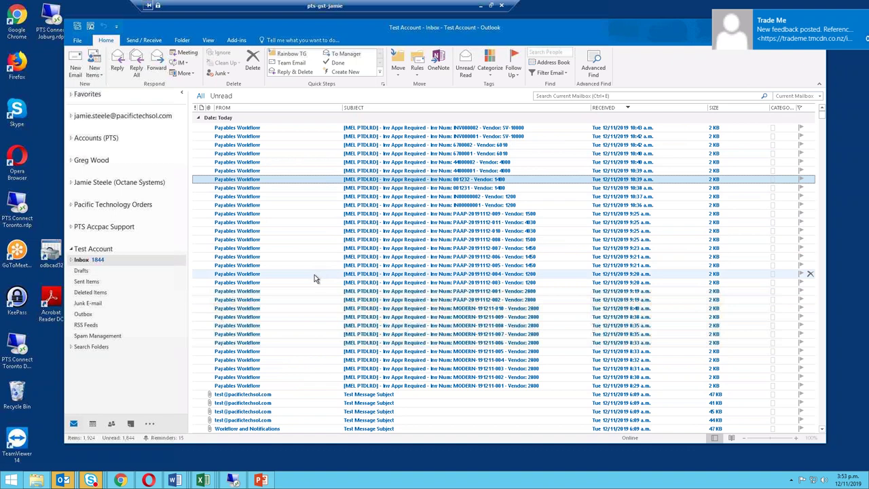
scroll(315, 275, "down", 6)
scroll(312, 278, "down", 7)
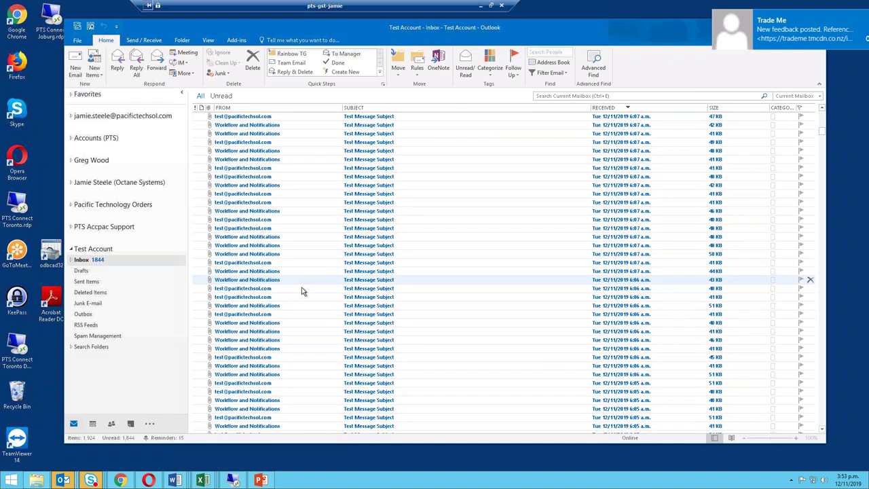
scroll(301, 287, "down", 10)
scroll(808, 384, "down", 10)
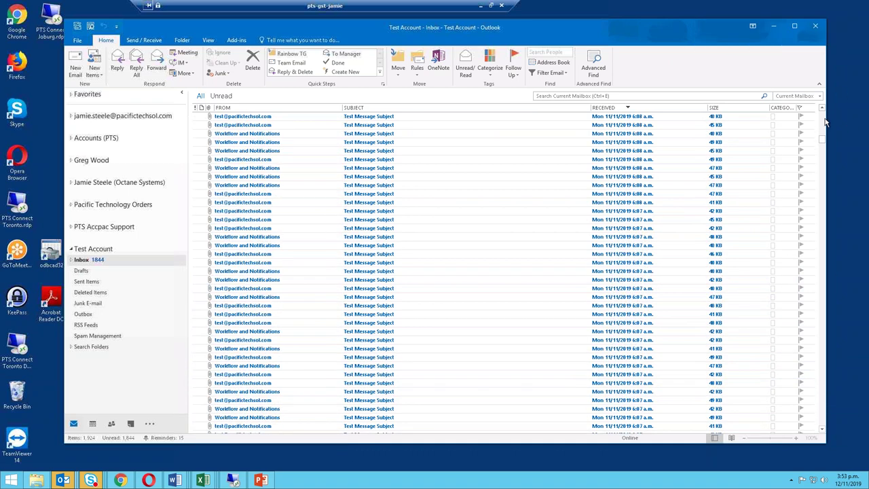
scroll(263, 178, "up", 10)
scroll(263, 178, "up", 10)
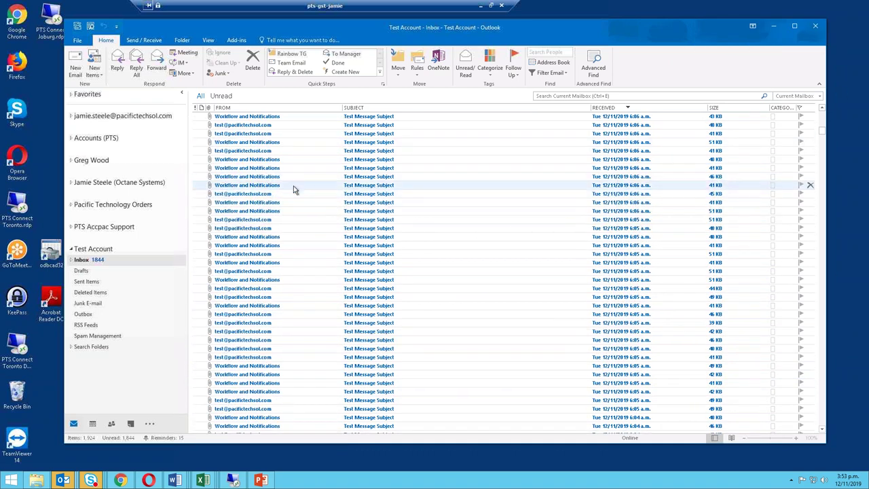
scroll(293, 189, "up", 10)
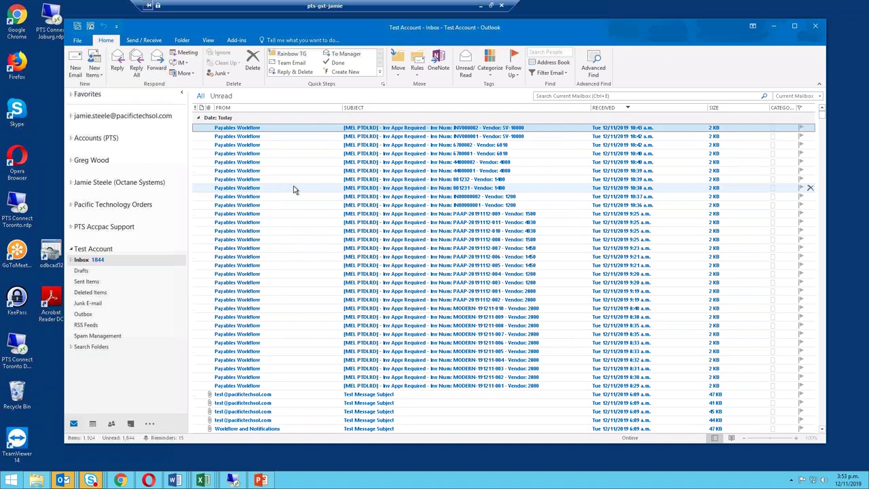
Step: Minimize the inbox window and return to the PW-WEB login page in Chrome
left_click(773, 28)
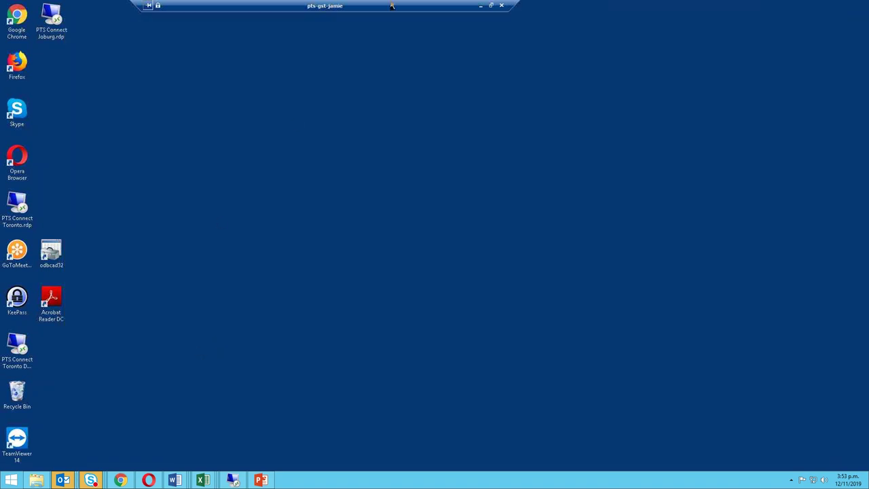
left_click_drag(391, 6, 415, 5)
left_click(122, 480)
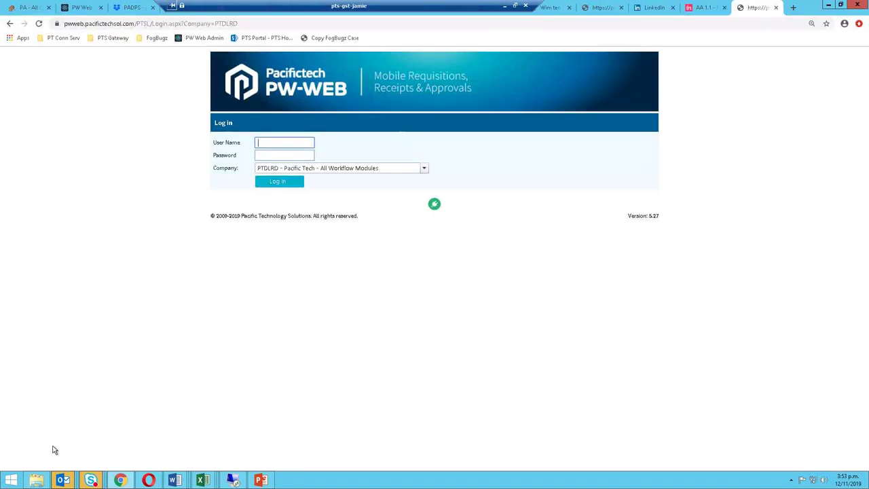
Step: Switch to the Test Account inbox in Outlook, find the "PR Requires Approval" e-mail received Tue 5/11/2019 11:41 a.m. and open it
left_click(62, 480)
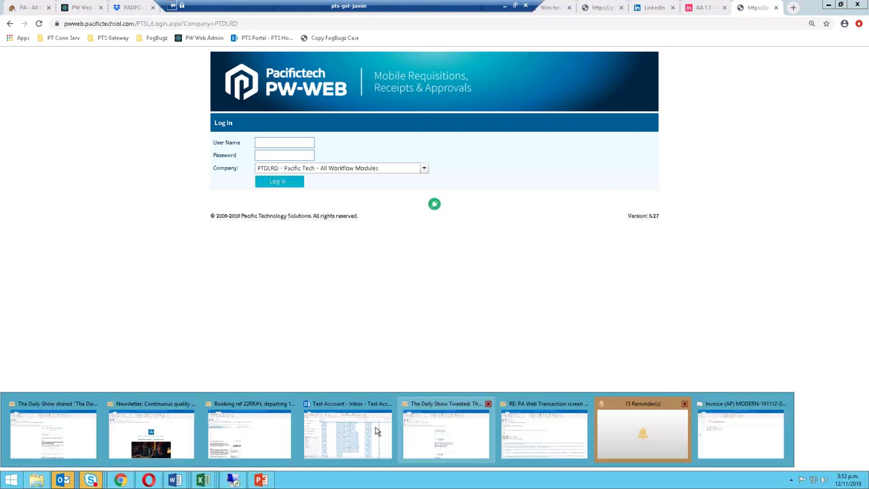
left_click(347, 431)
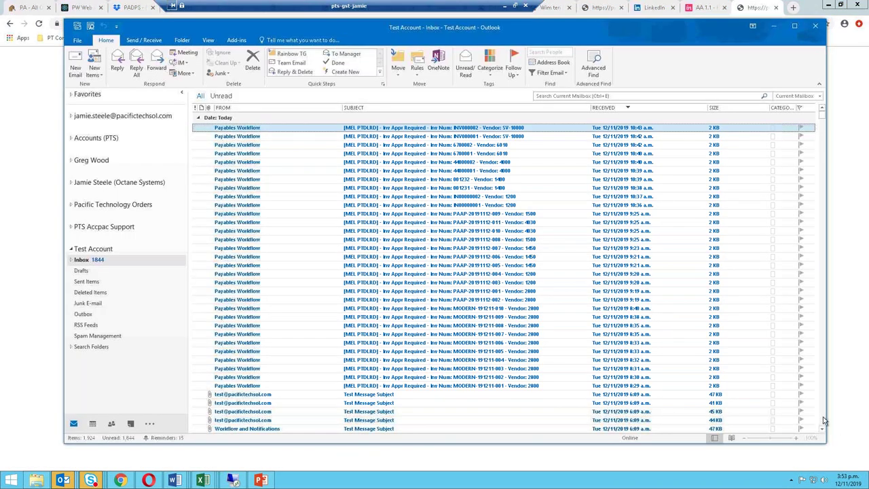
scroll(824, 417, "down", 15)
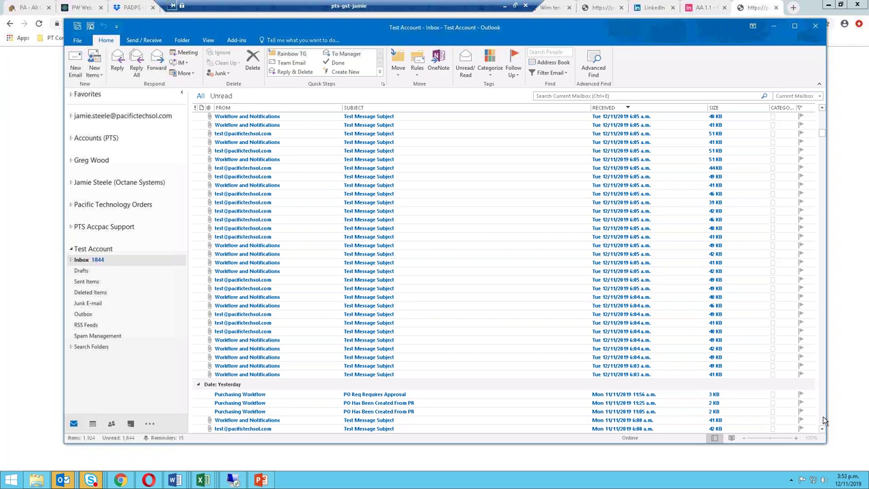
scroll(472, 414, "down", 10)
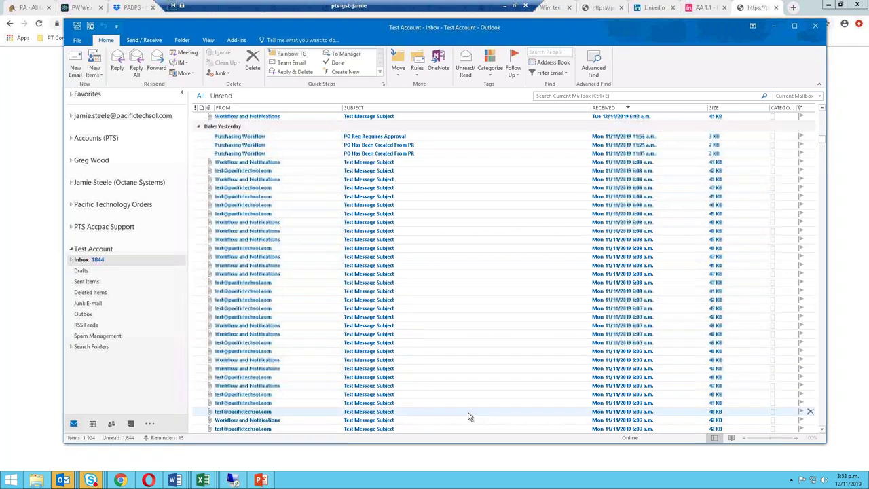
scroll(468, 416, "down", 10)
scroll(824, 412, "down", 10)
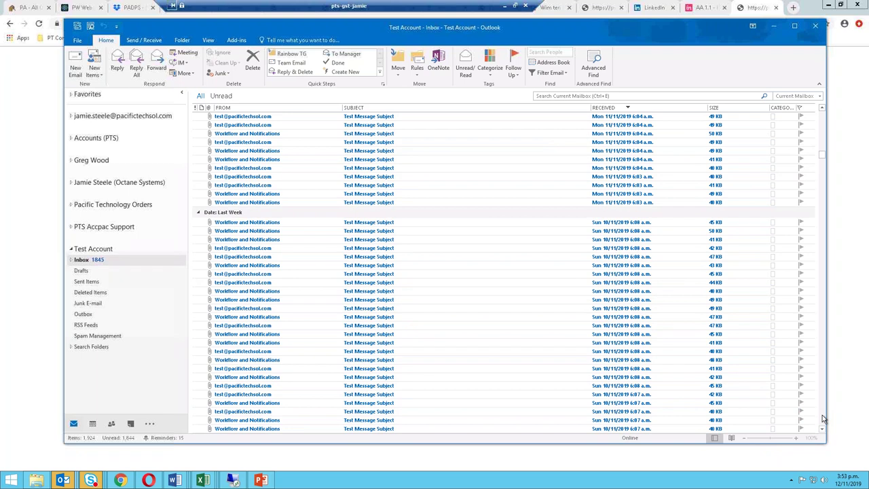
scroll(822, 418, "down", 10)
scroll(822, 417, "down", 15)
scroll(822, 417, "down", 10)
scroll(822, 418, "down", 10)
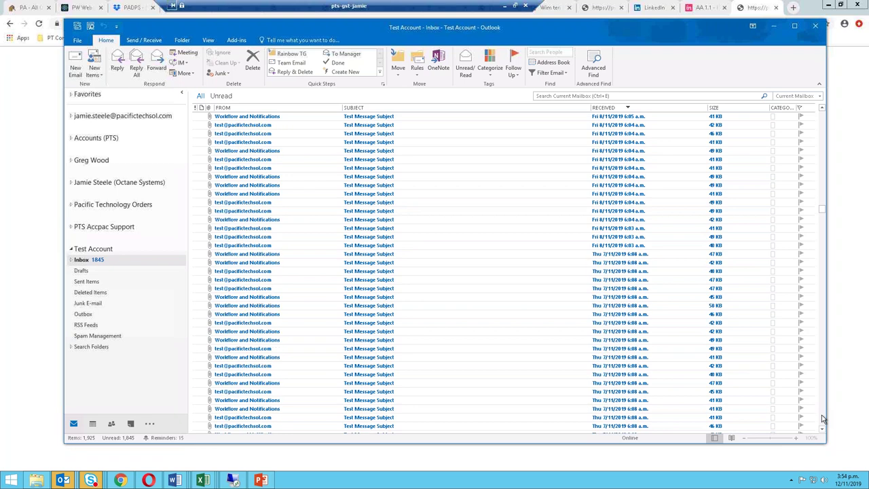
scroll(824, 414, "down", 10)
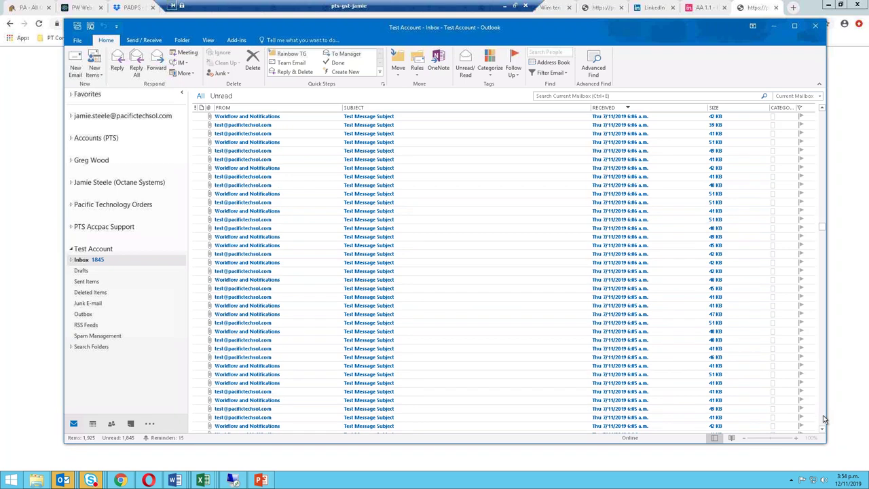
scroll(823, 415, "down", 15)
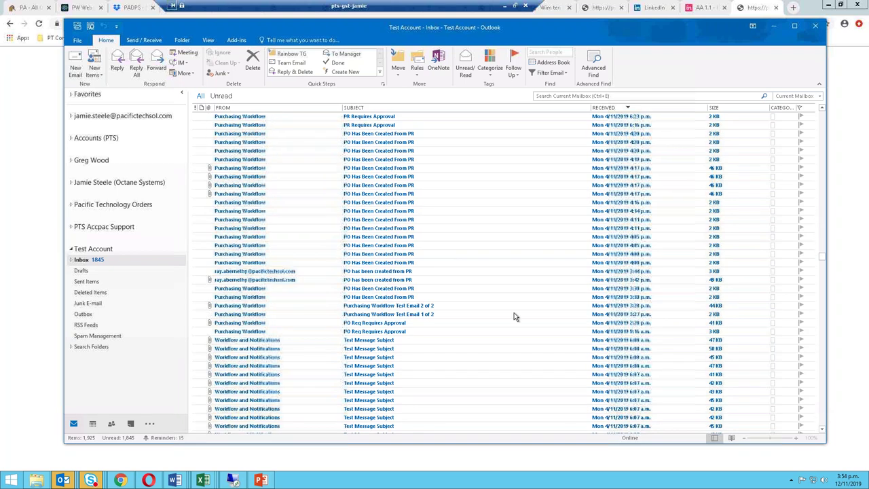
scroll(257, 244, "up", 5)
scroll(257, 234, "down", 1)
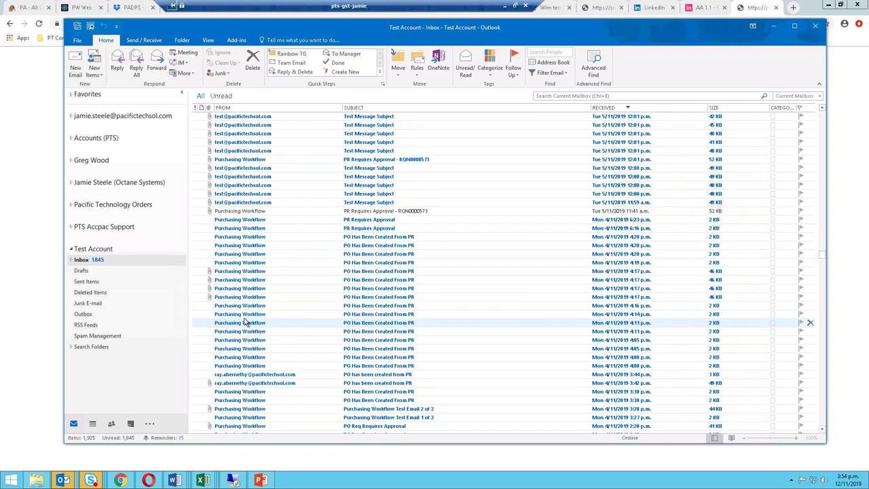
double_click(237, 211)
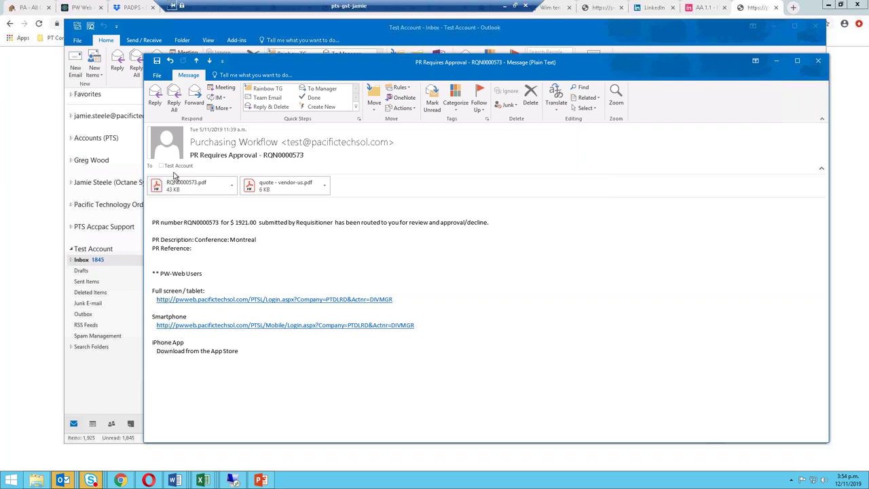
Step: View the purchase requisition PDF attached to the approval e-mail, then close it and Acrobat Reader
left_click(202, 188)
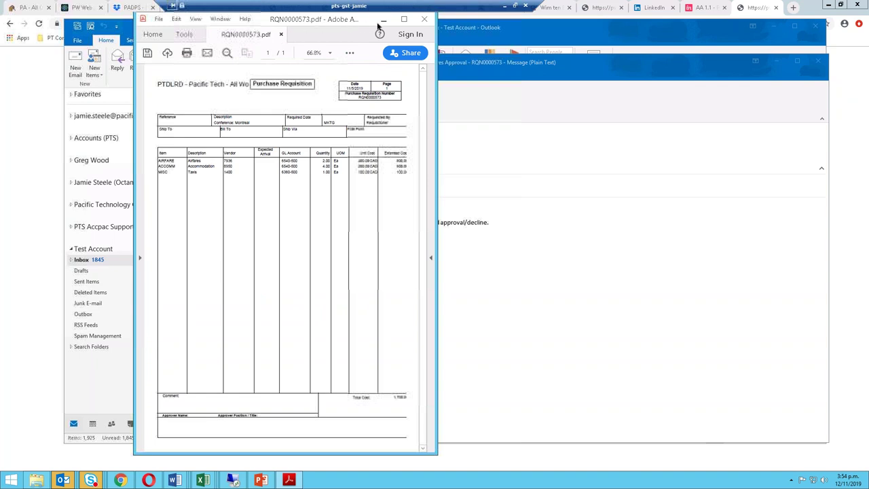
key("ctrl+w")
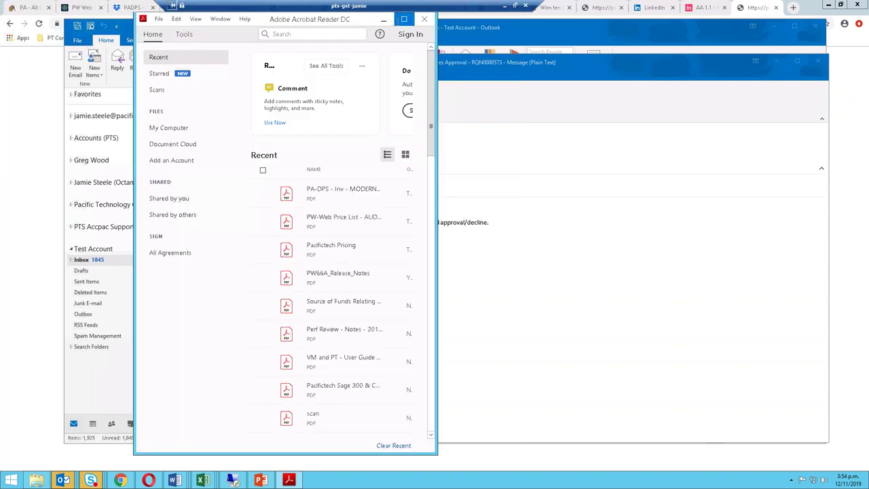
left_click(423, 19)
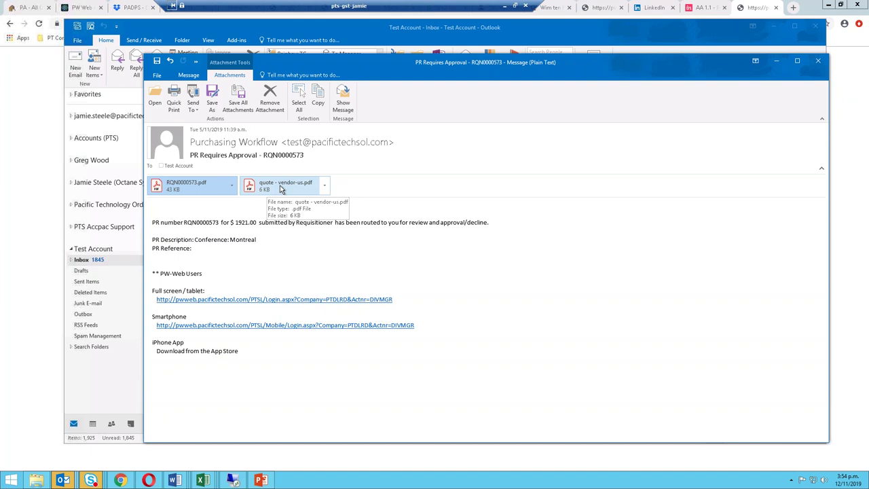
Step: Follow the e-mail's full screen / tablet link to PW-WEB and log in as DIVMGR with the account password
left_click(254, 300)
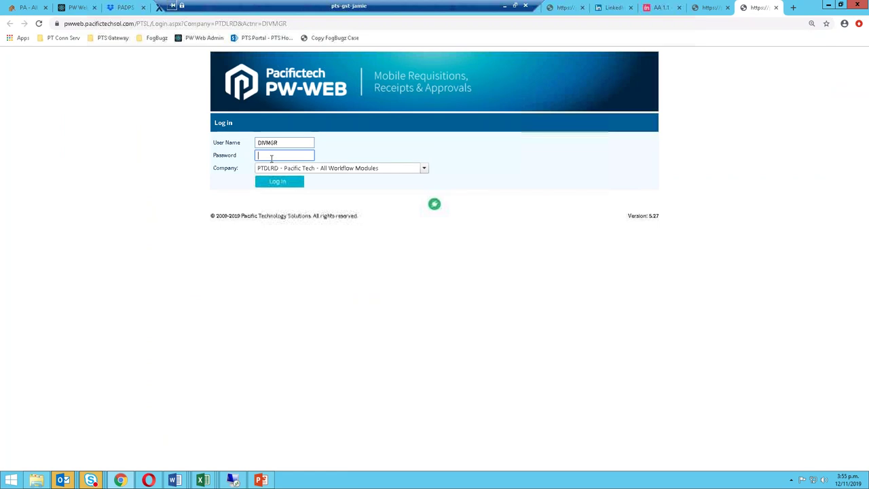
type("•••")
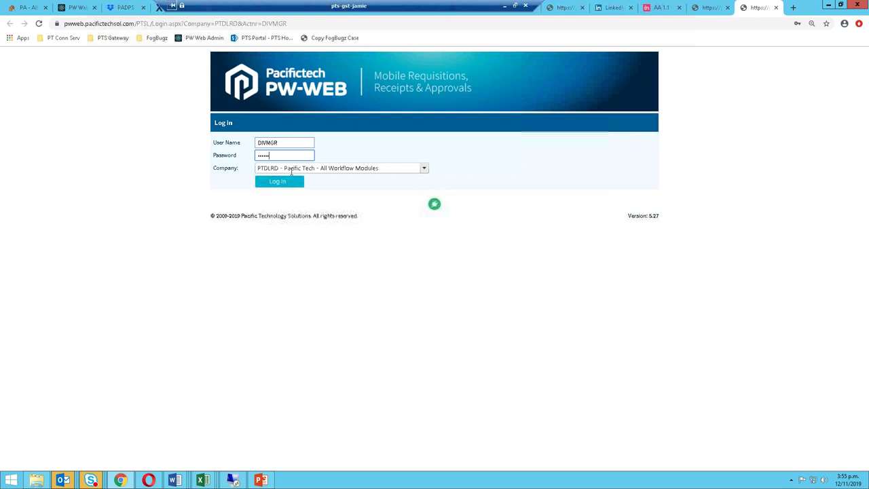
left_click(286, 182)
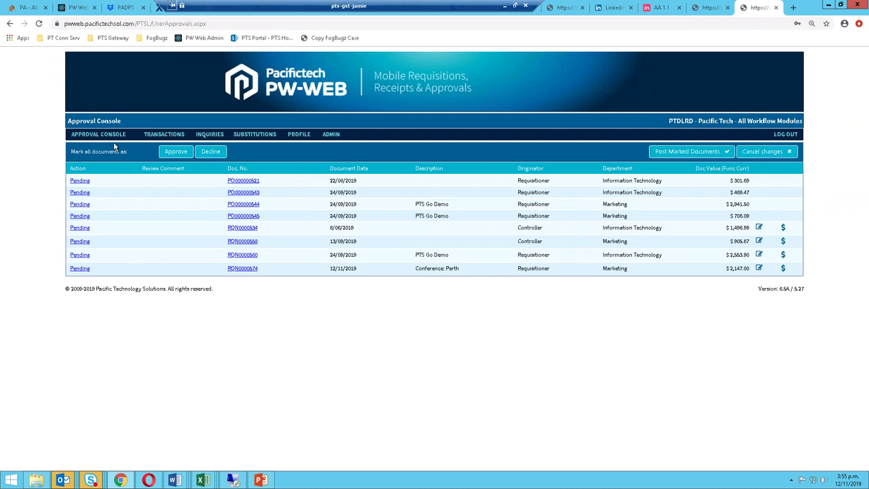
Step: View the approval consoles for supplier invoices and other approvals, and return to the purchasing approvals
mouse_move(107, 138)
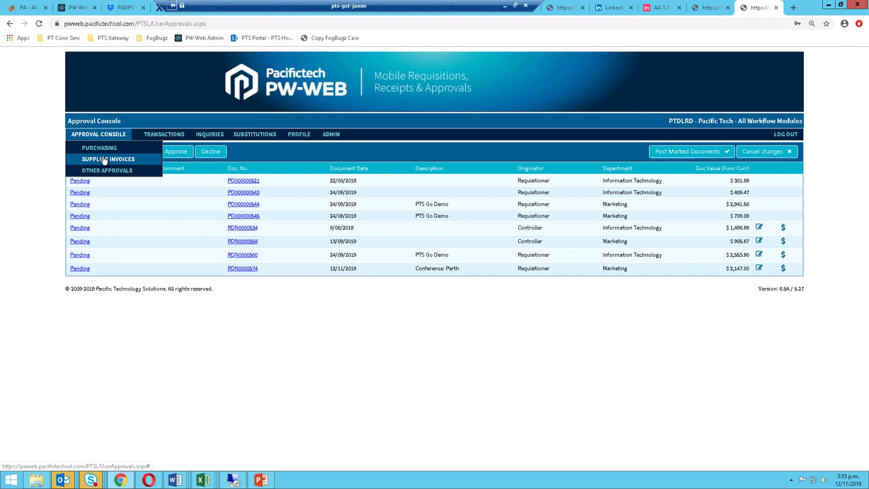
left_click(104, 160)
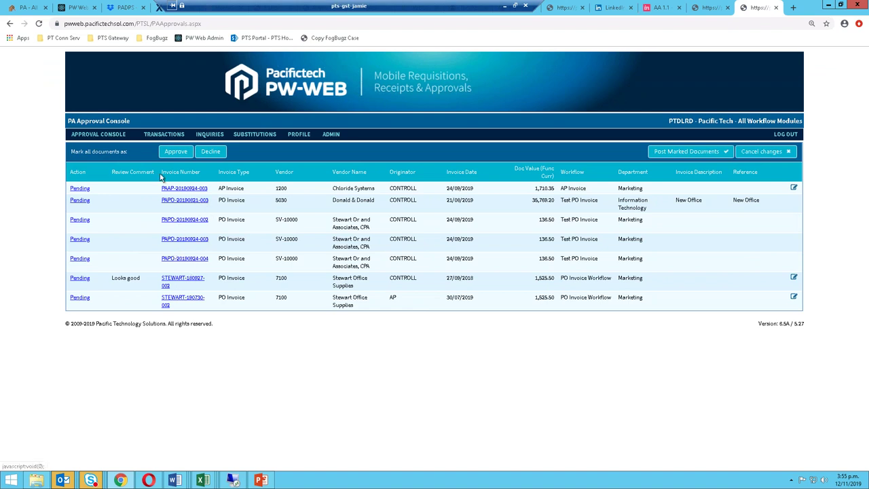
mouse_move(99, 134)
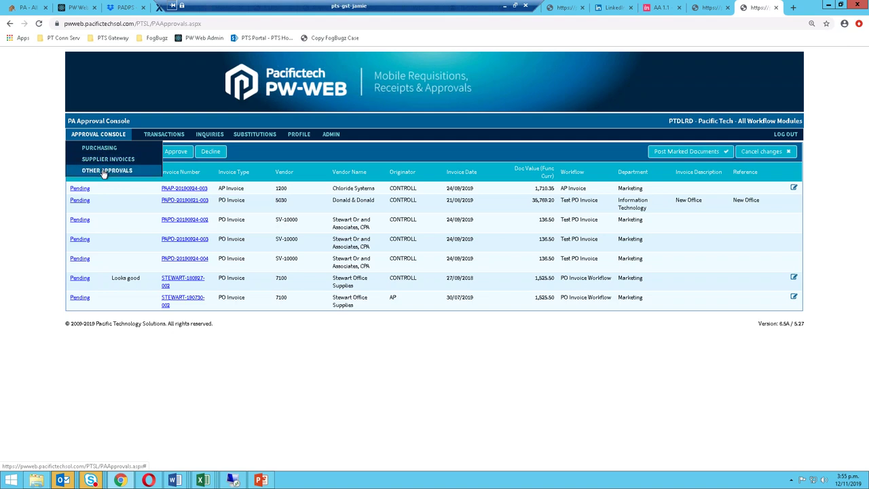
left_click(103, 171)
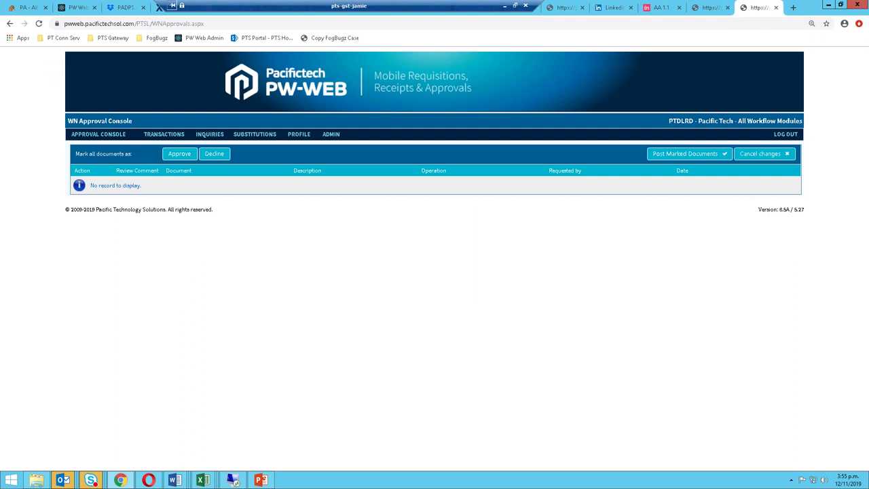
mouse_move(103, 136)
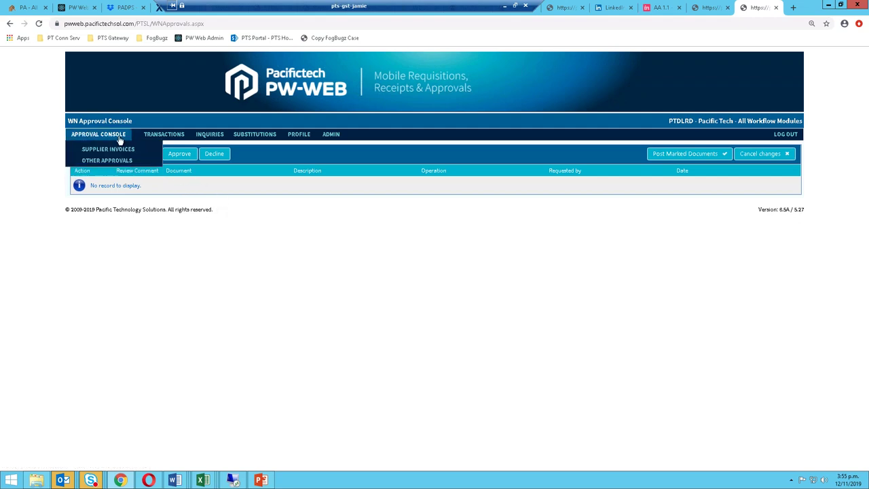
left_click(111, 148)
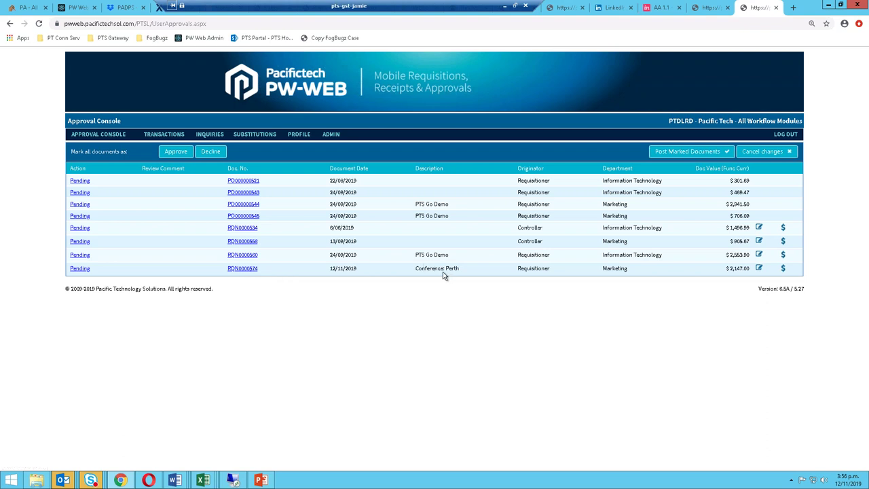
Step: Review the Conference: Perth requisition's items and its attached quote - vendor-us.pdf, then close the quote and the transaction details
left_click(252, 269)
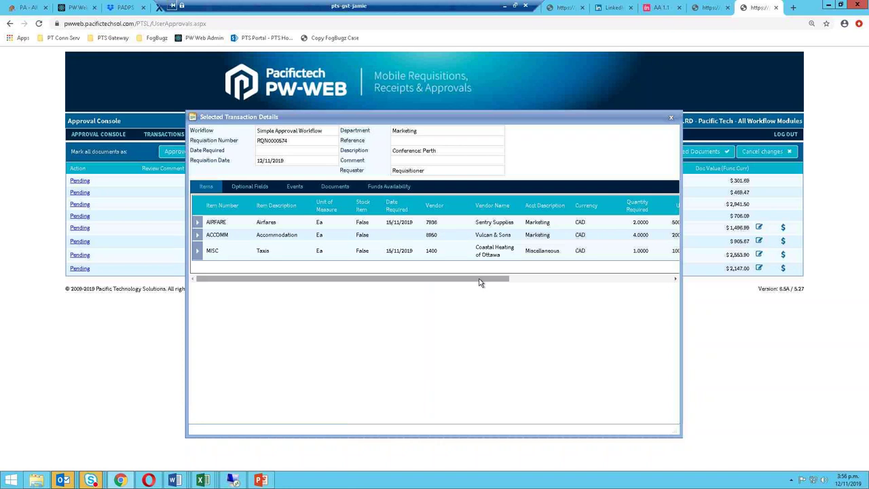
left_click_drag(480, 280, 312, 279)
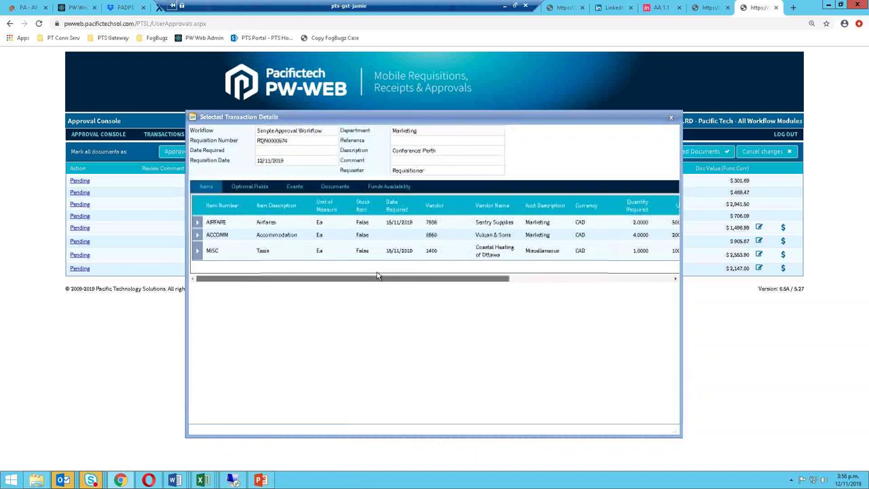
left_click(341, 193)
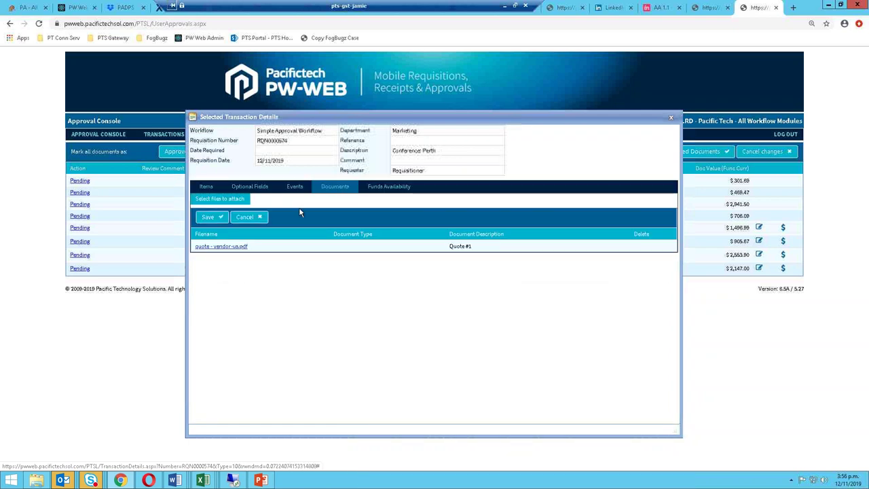
left_click(225, 247)
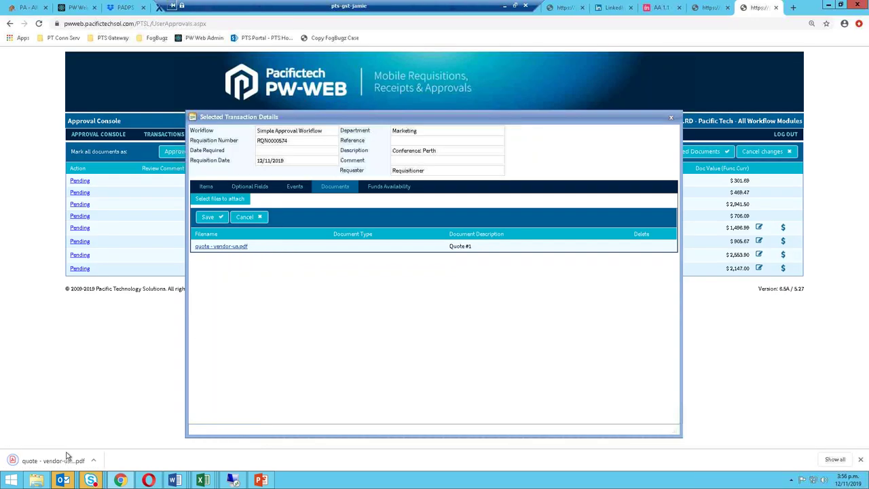
left_click(67, 457)
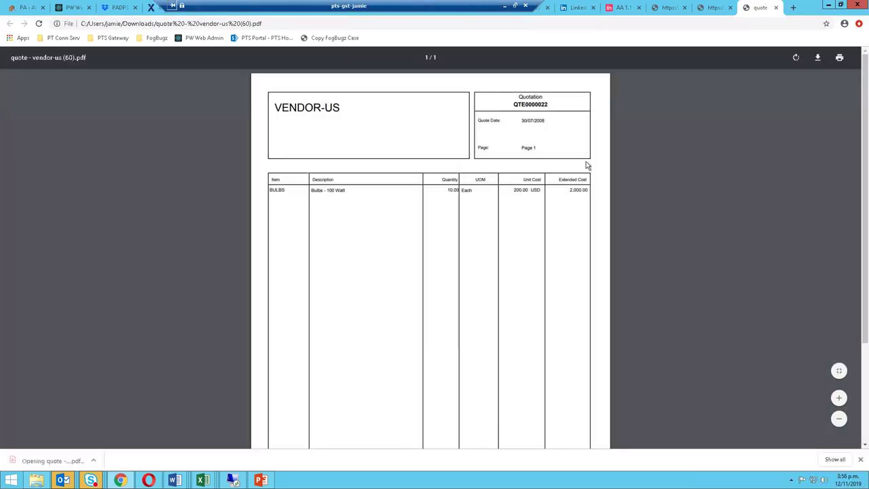
left_click(776, 8)
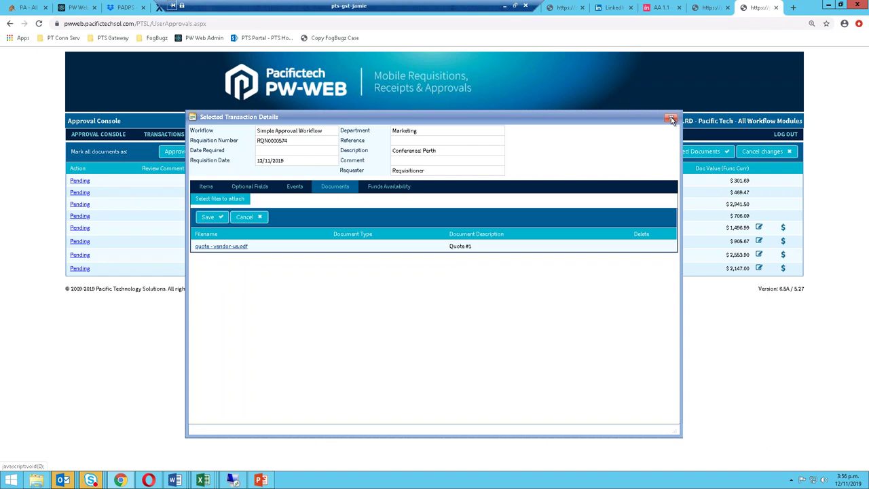
left_click(671, 117)
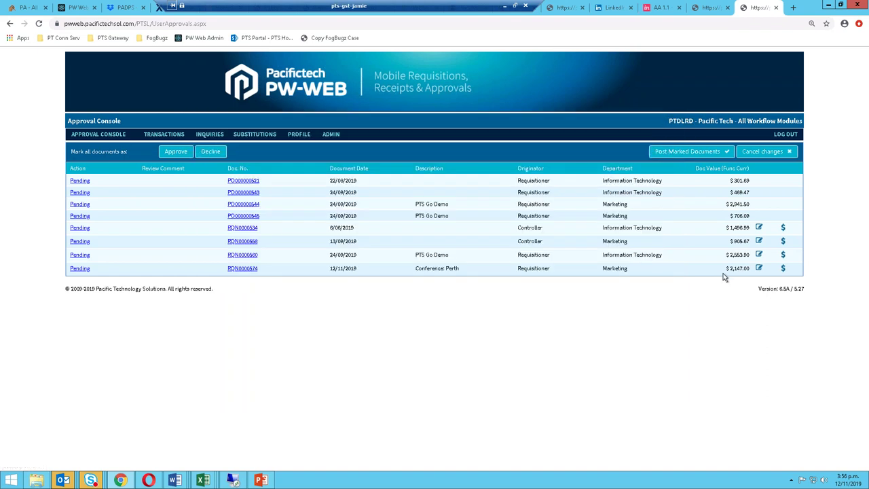
Step: Check the funds availability for the Conference: Perth requisition and close the window
left_click(783, 269)
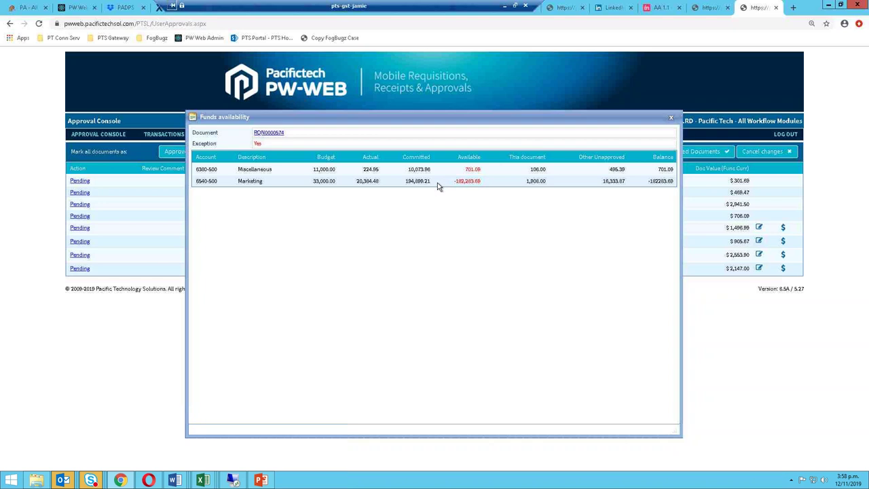
left_click_drag(525, 117, 525, 109)
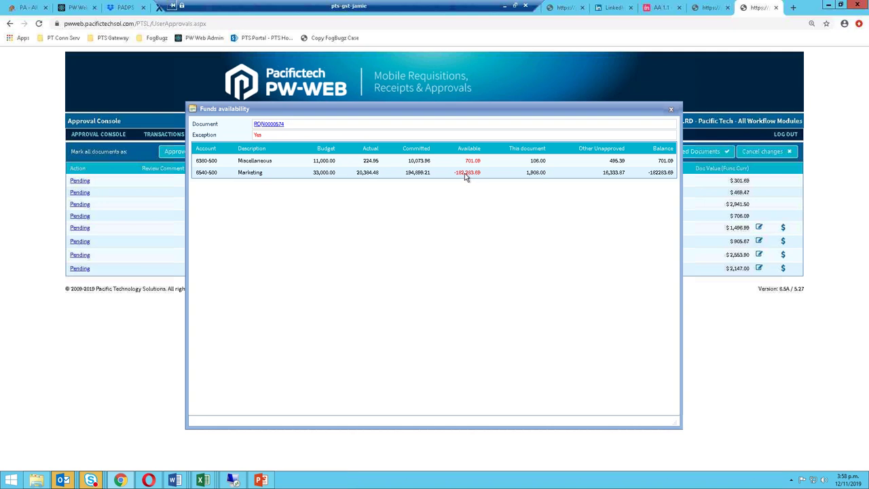
left_click(670, 111)
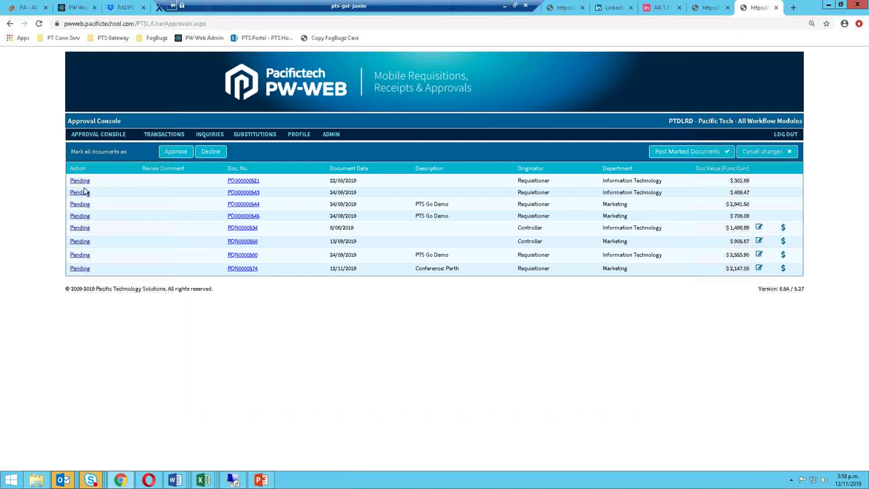
Step: Look at the approval actions offered for the Conference: Perth requisition and dismiss the choices
left_click(80, 269)
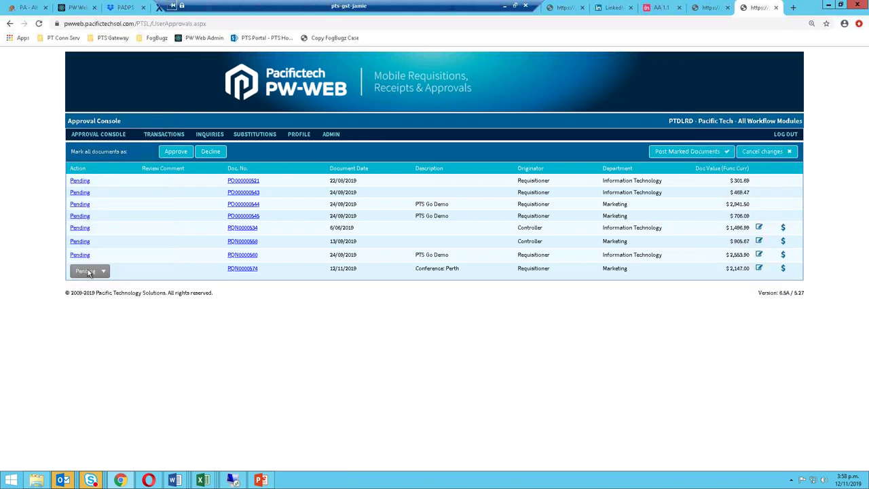
left_click(103, 272)
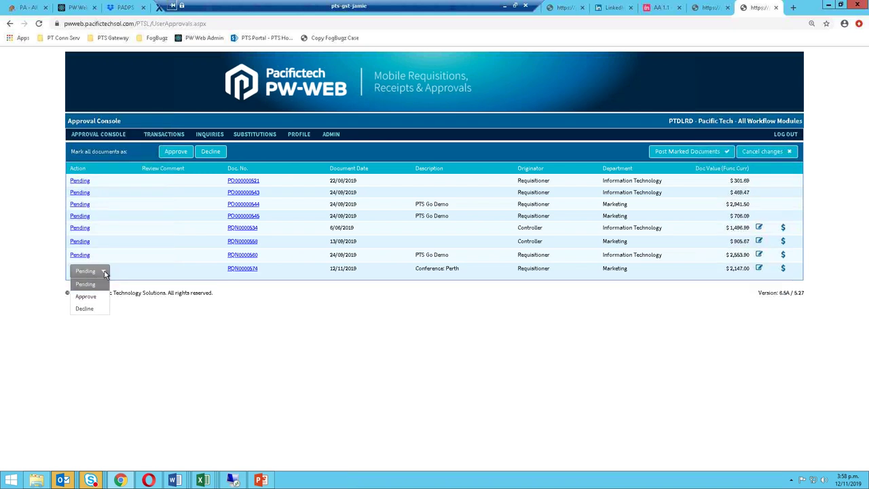
left_click(120, 311)
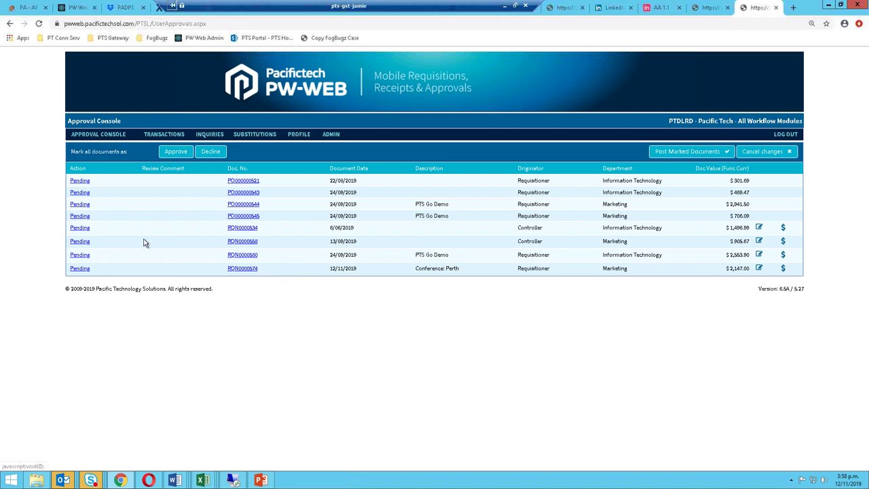
Step: Mark the Controller's 6/06/2019 Information Technology requisition as Decline with the review comment "This it too expensive"
left_click(81, 229)
left_click(100, 232)
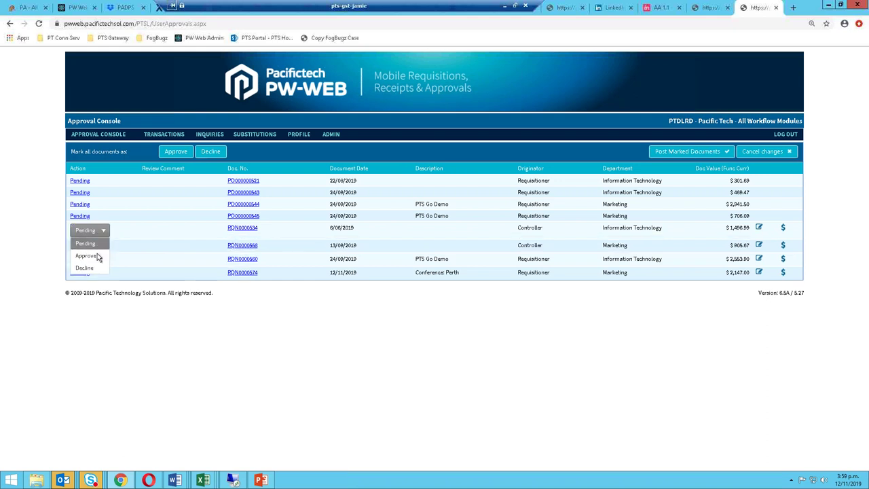
left_click(85, 269)
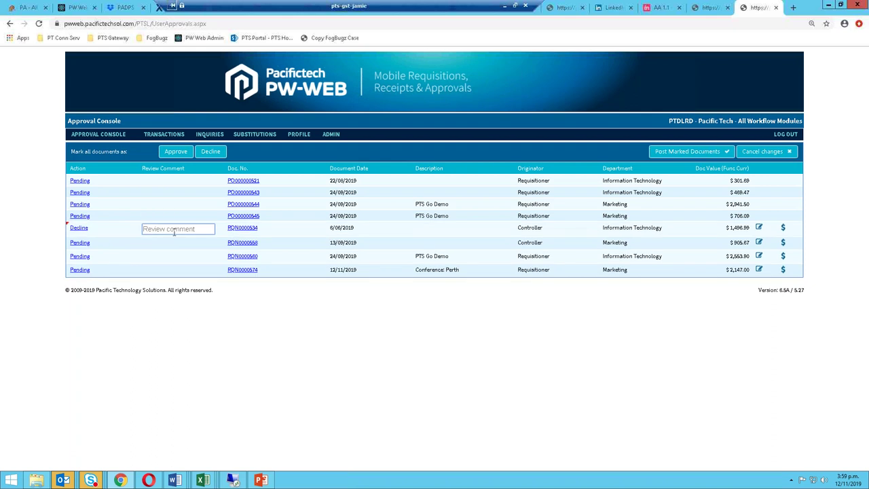
left_click(175, 232)
type("This it too expenseive")
key("Tab")
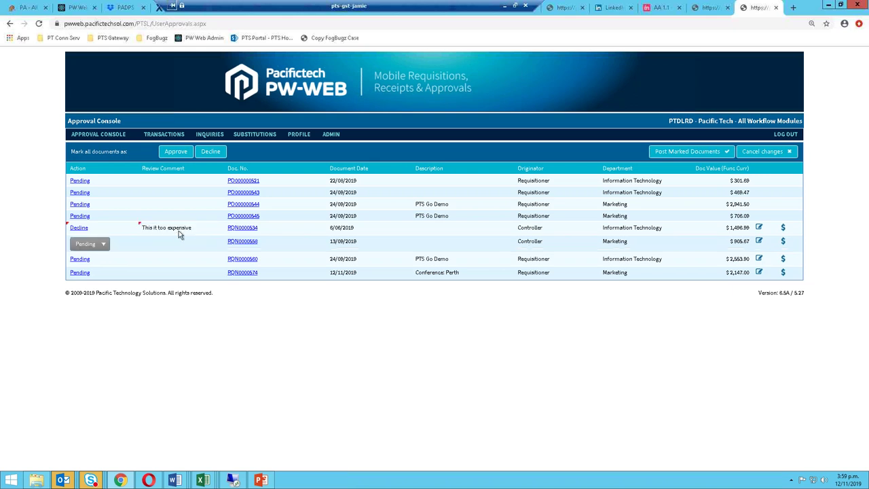
Step: Mark the $706.09 PTS Go Demo purchase order from Marketing as Approve, and post the marked documents
left_click(86, 216)
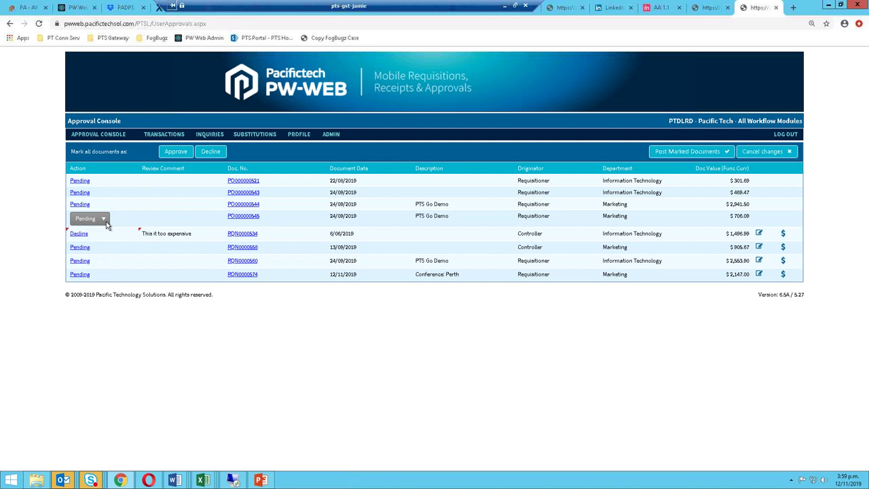
left_click(104, 219)
left_click(87, 243)
left_click(169, 220)
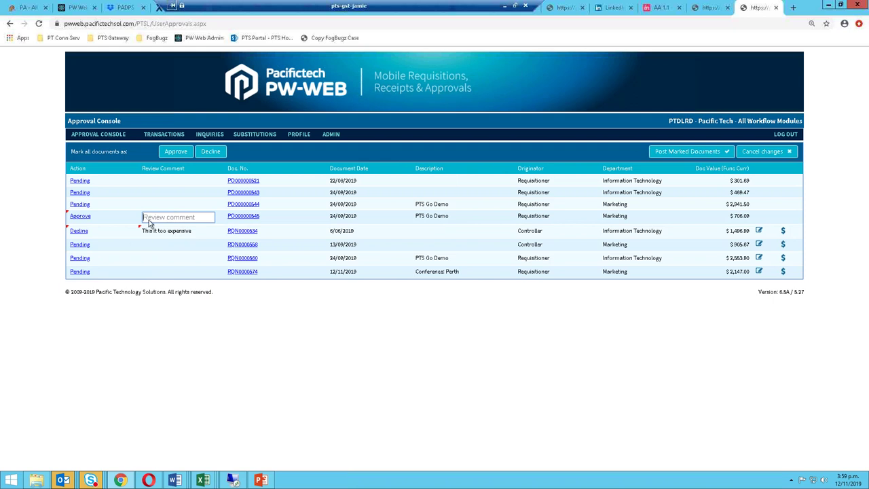
left_click(692, 153)
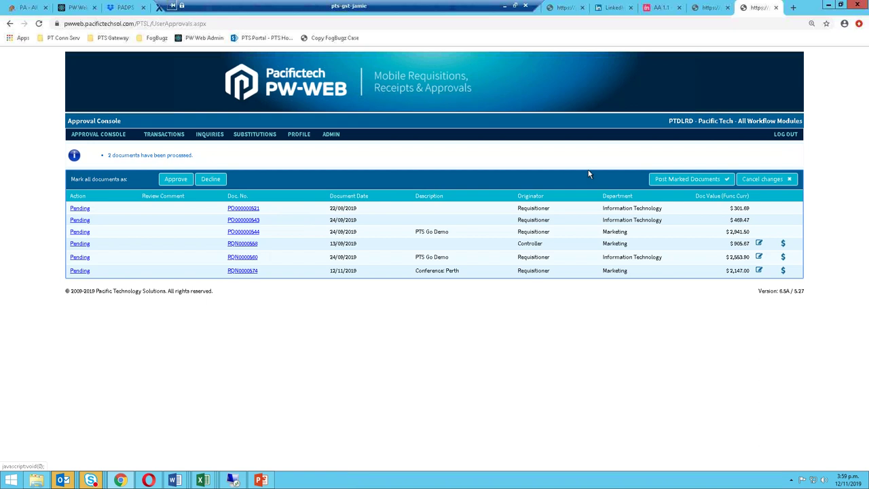
Step: Log out of PW-WEB, minimize the browser, close the approval e-mail and minimize Outlook
left_click(788, 137)
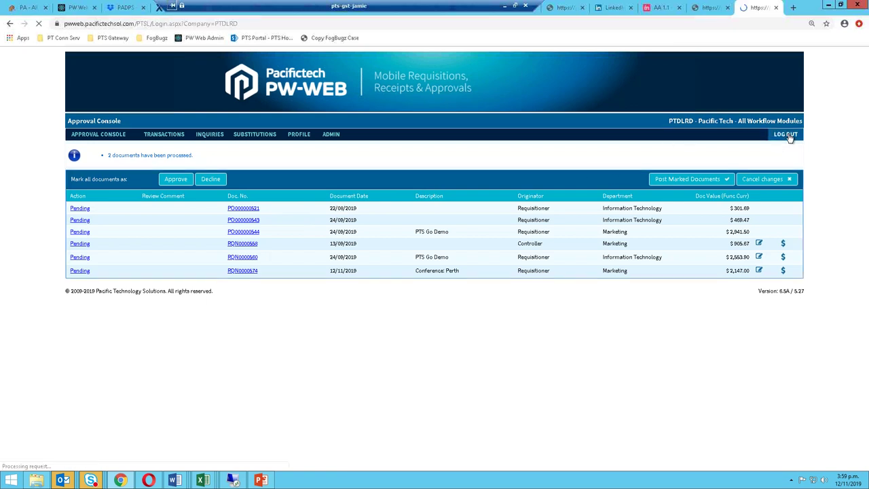
left_click(828, 6)
left_click(820, 63)
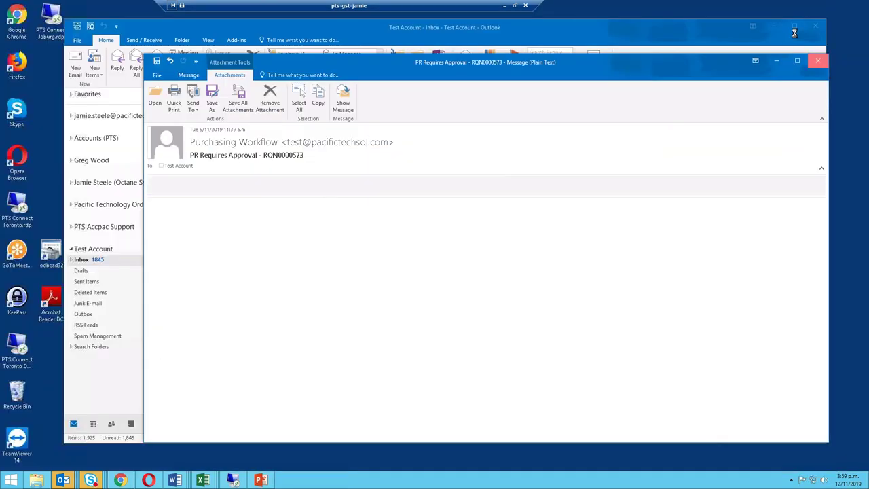
left_click(772, 24)
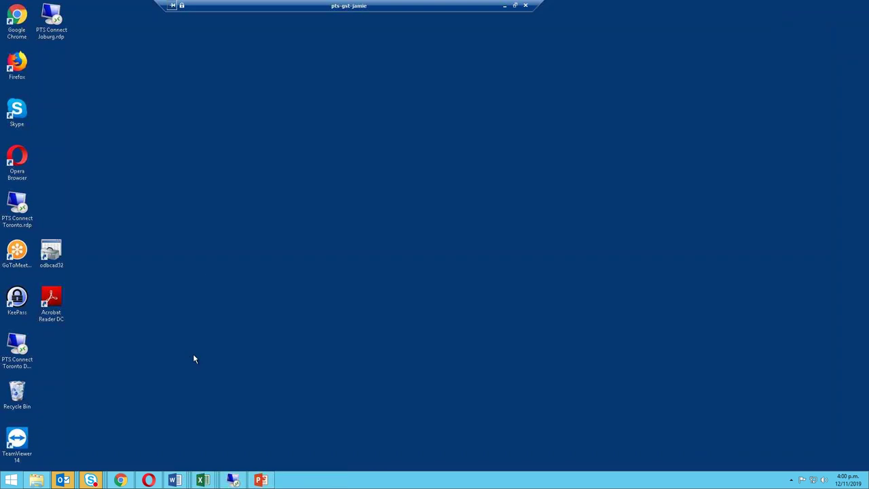
Step: Switch to PT GO in the Opera browser and log in as DIVMGR with the account password
left_click(149, 480)
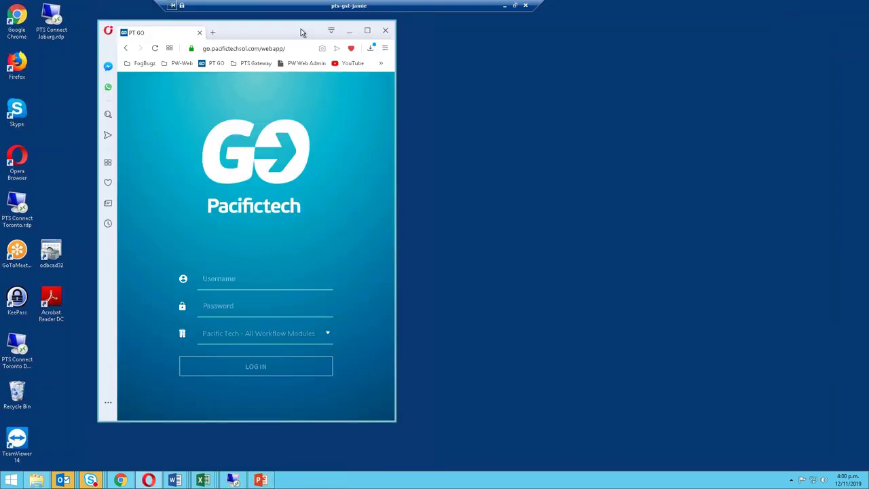
left_click_drag(300, 28, 285, 28)
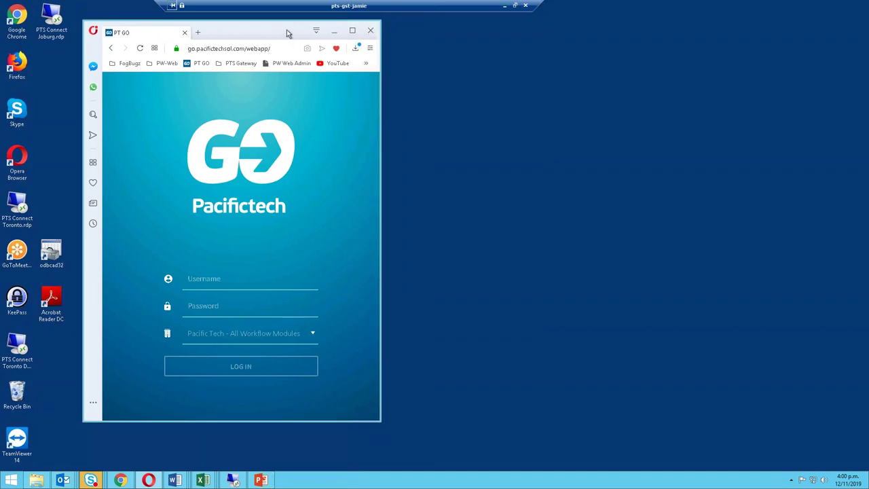
left_click_drag(276, 29, 268, 25)
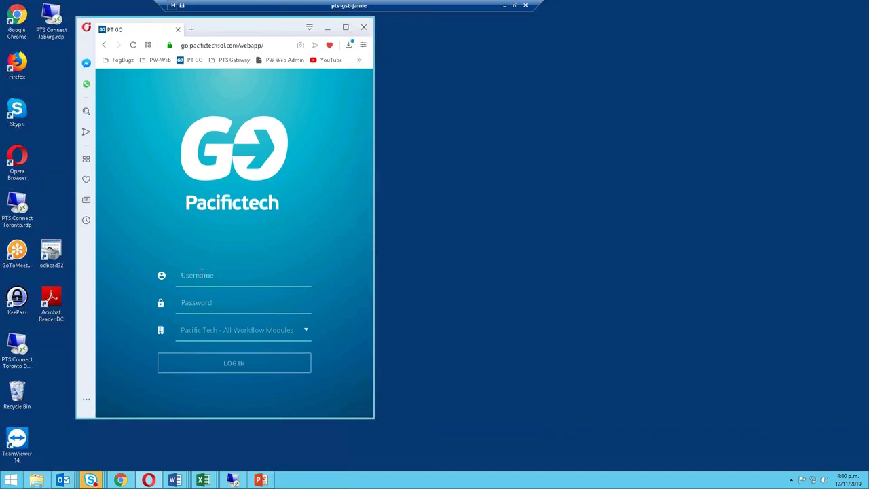
left_click(237, 275)
type("DIVMGR")
key("Tab")
type("••")
key("Return")
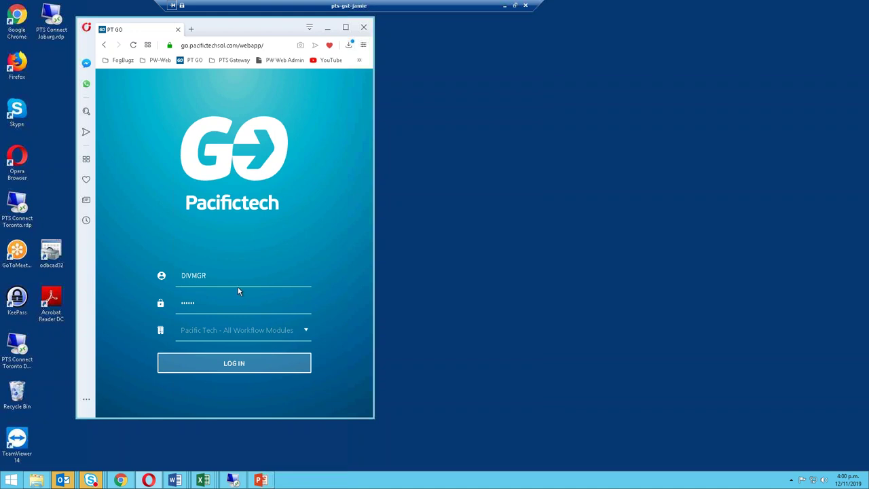
left_click_drag(275, 31, 271, 42)
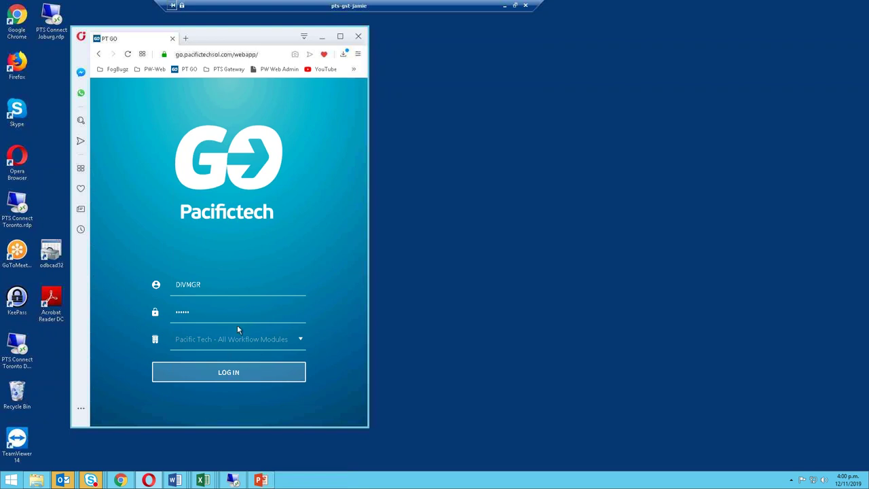
left_click(241, 377)
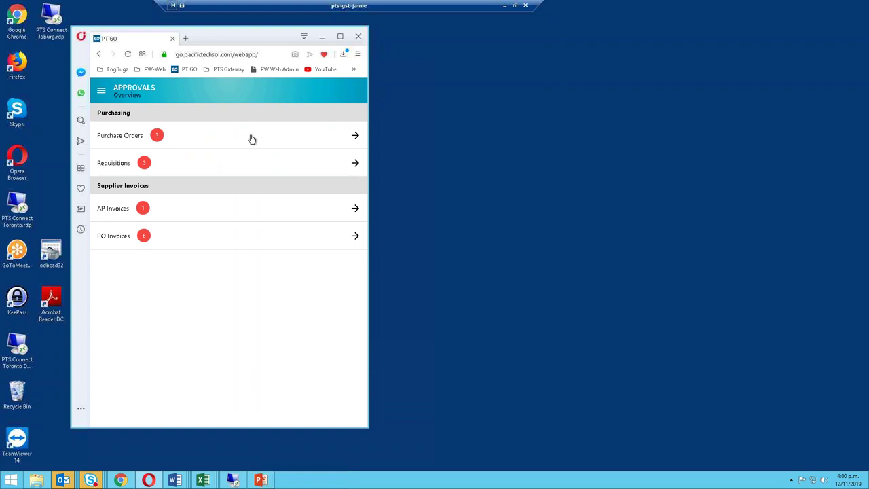
Step: Narrow the browser window to a phone-like width and review the Conference: Perth requisition's details from the pending requisitions
left_click_drag(367, 63, 330, 63)
left_click_drag(238, 39, 249, 37)
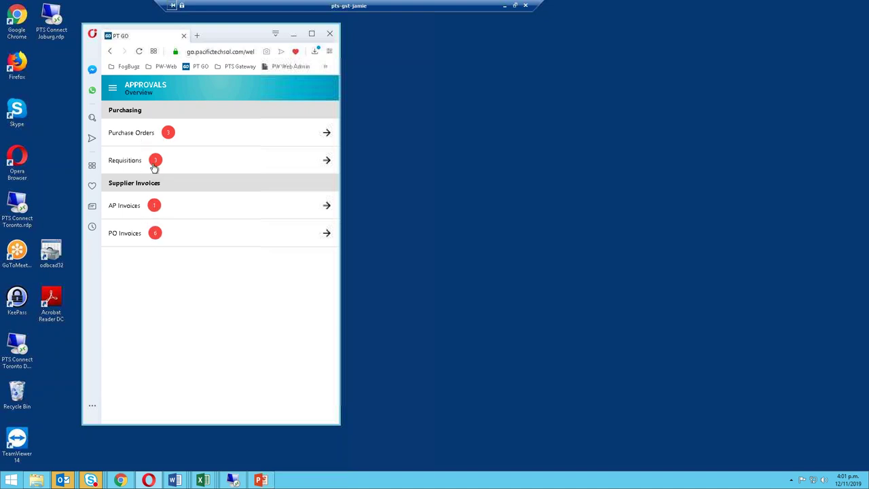
left_click(326, 161)
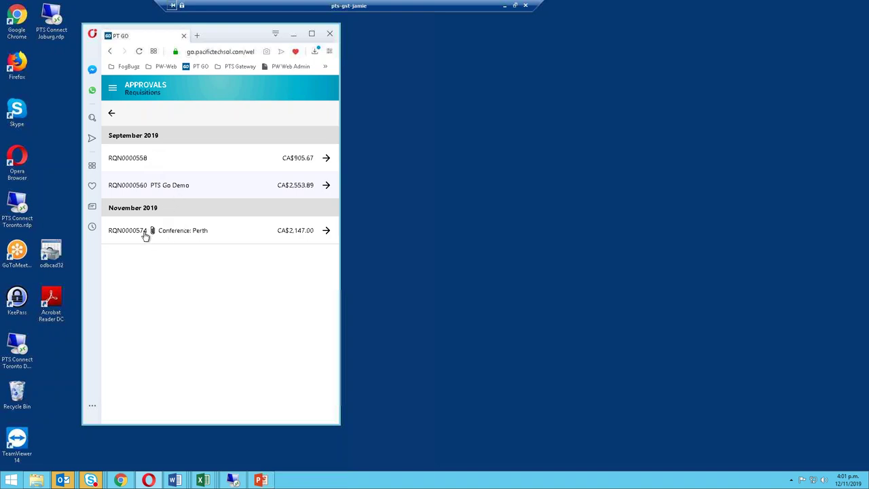
left_click(326, 232)
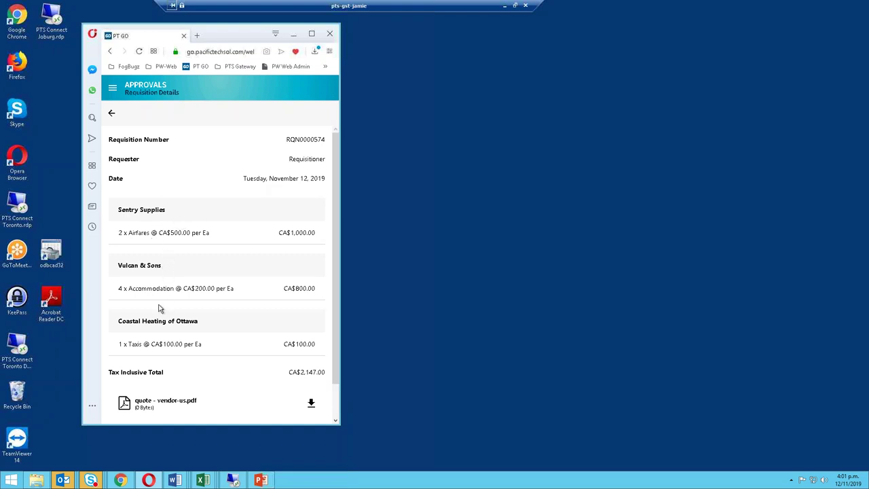
scroll(336, 291, "down", 1)
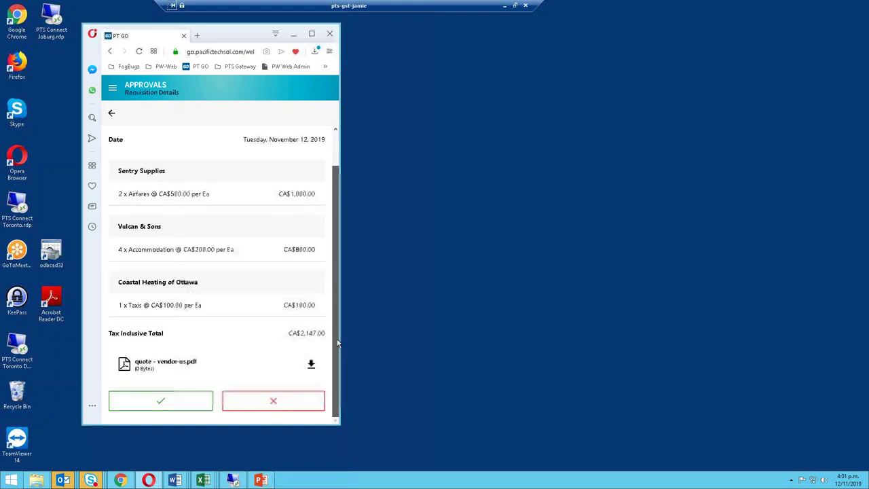
Step: Download the requisition's attachment quote - vendor-us.pdf, show it in the Downloads folder and close the folder
left_click(152, 367)
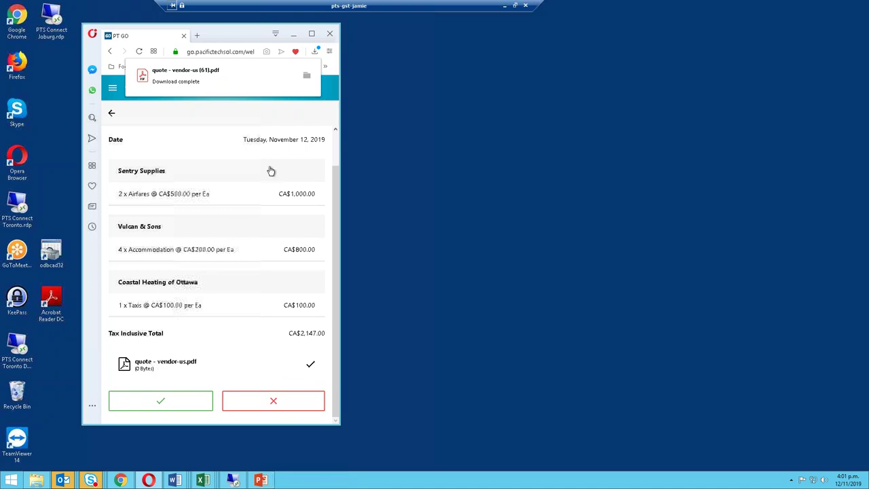
left_click(306, 75)
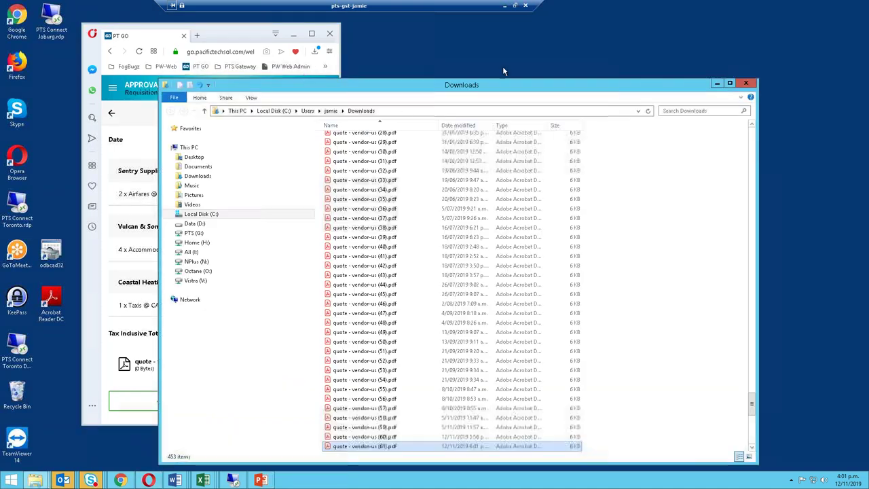
left_click_drag(693, 89, 666, 65)
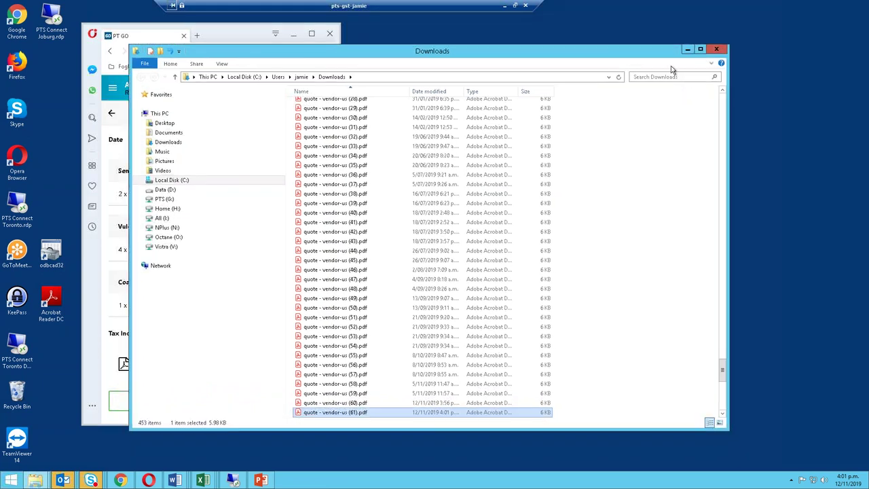
left_click(717, 50)
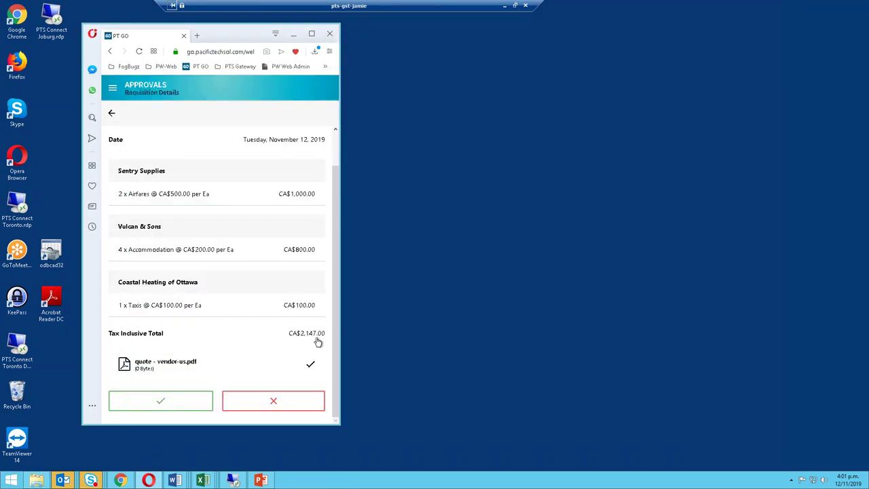
Step: Approve the Conference: Perth requisition with an OK review comment and submit the decision
left_click(164, 404)
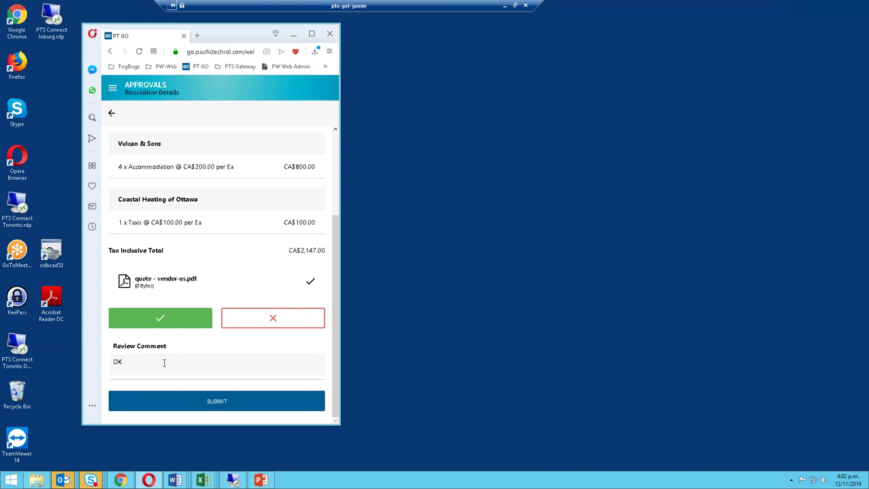
type("go t")
left_click(232, 403)
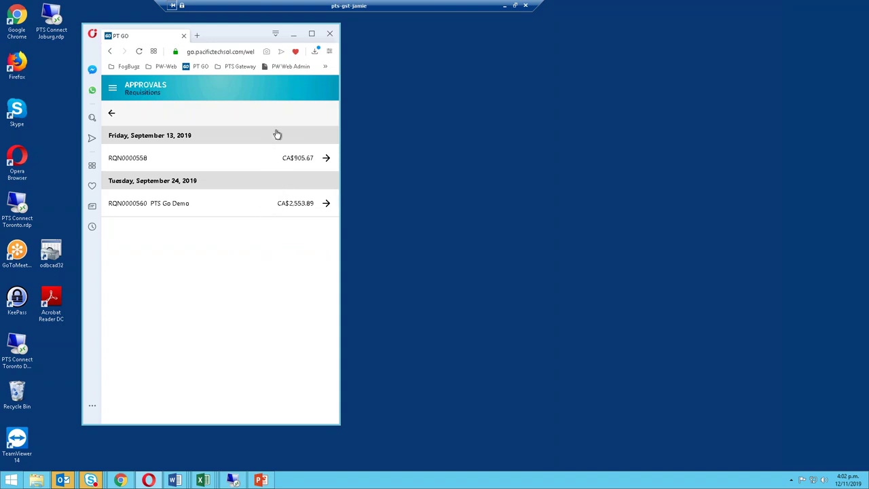
Step: Return to the approvals overview, log out of PT GO and minimize the browser
left_click(112, 113)
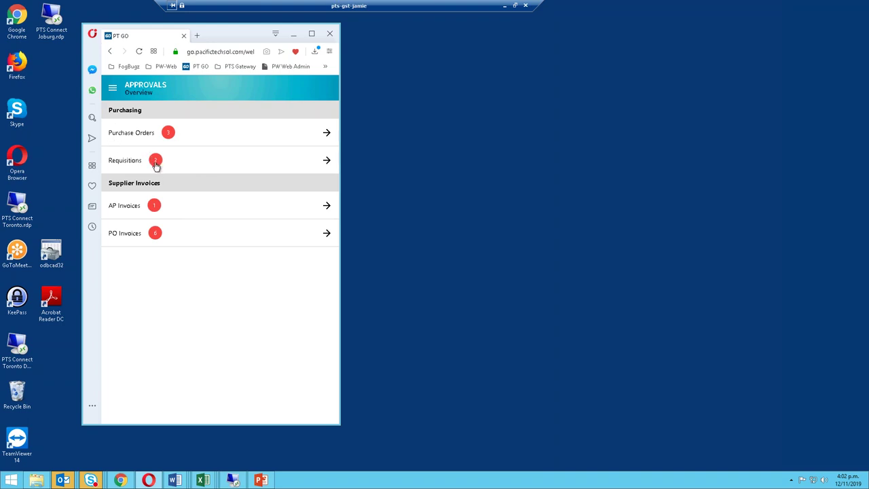
left_click(113, 88)
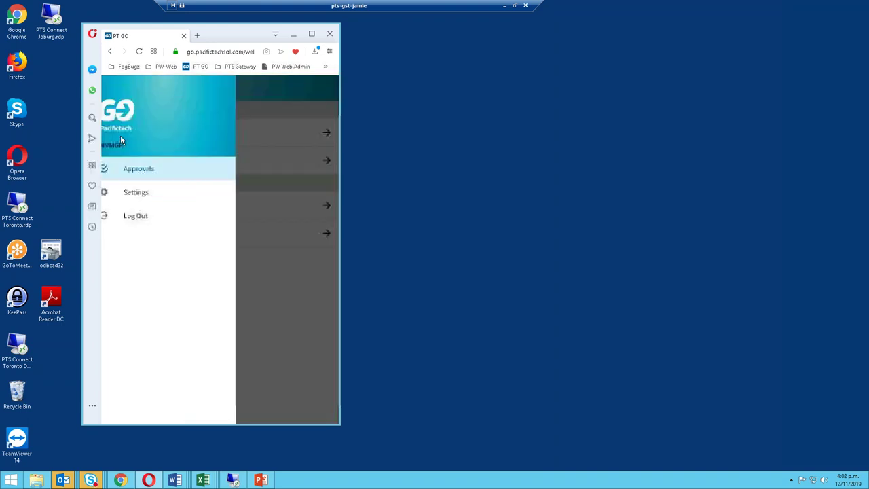
left_click(137, 215)
left_click(293, 34)
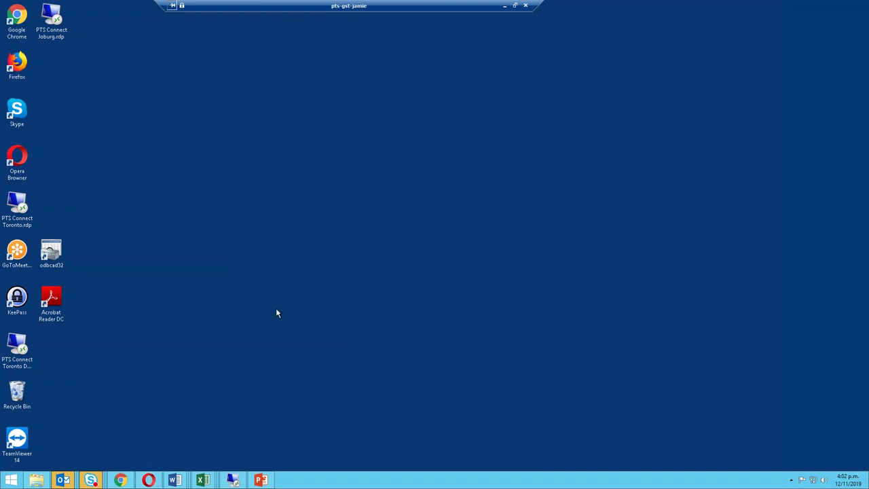
Step: Switch to Sage 300 on the remote desktop, collapse Workflow and Notifications, and show the Purchasing Workflow folders
left_click(233, 480)
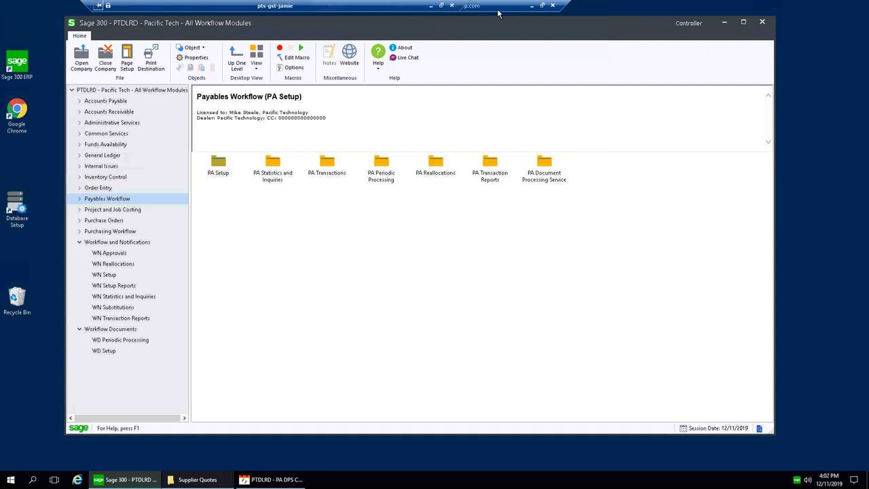
left_click_drag(382, 27, 377, 27)
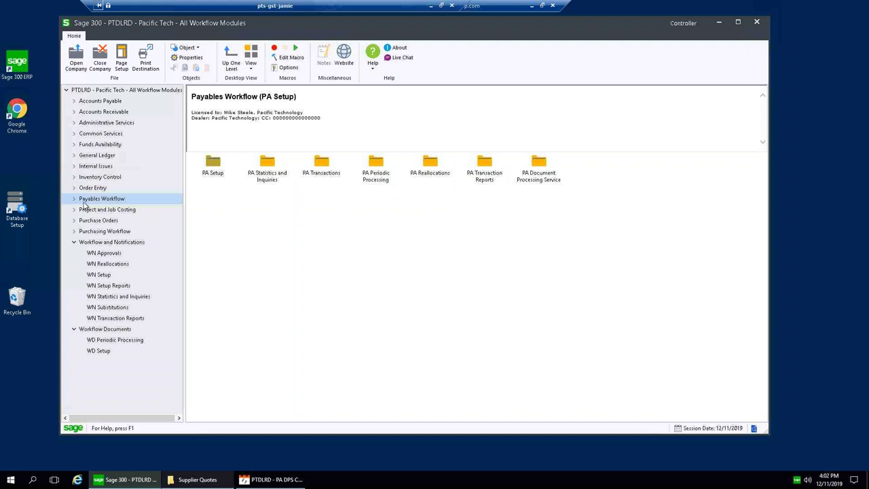
left_click(74, 242)
left_click(74, 231)
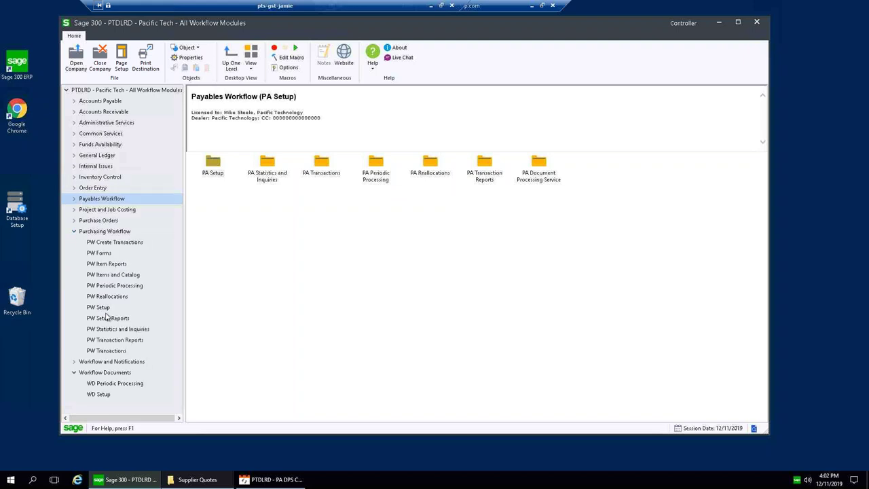
left_click(121, 233)
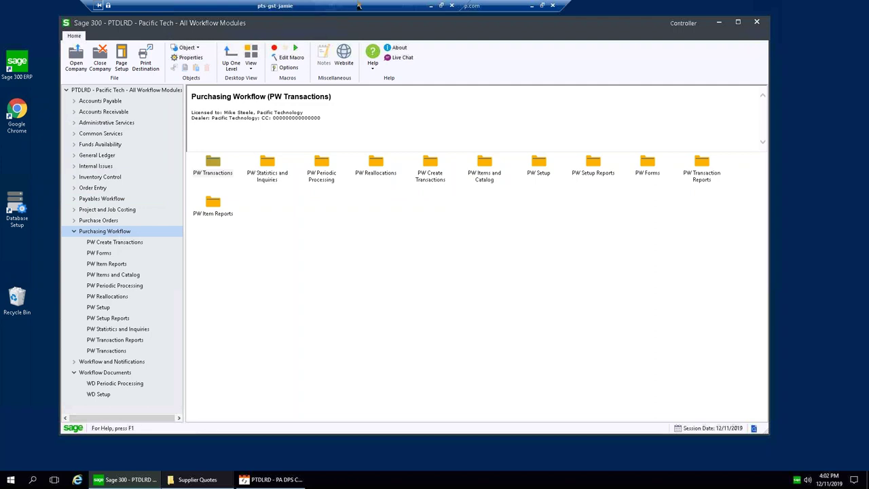
Step: Open Workflows in PW Setup, load the SIMPLE workflow and review its cost centre manager and controller authorisation steps
left_click(102, 307)
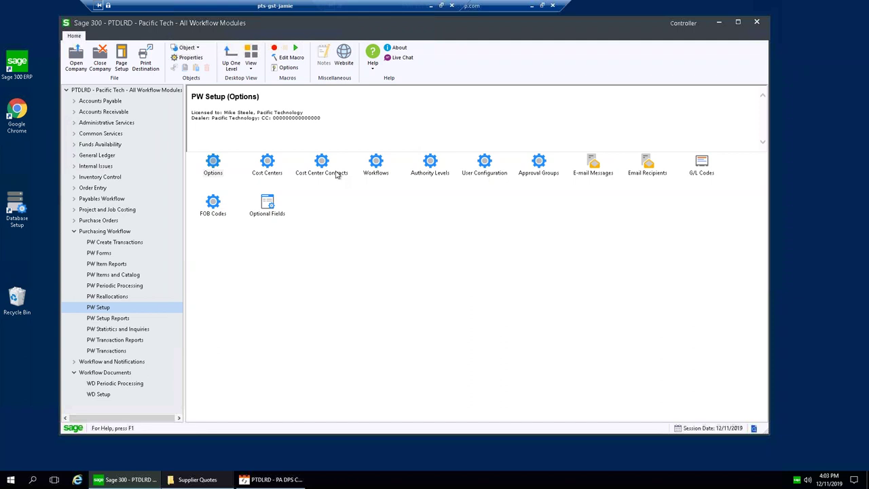
left_click(431, 164)
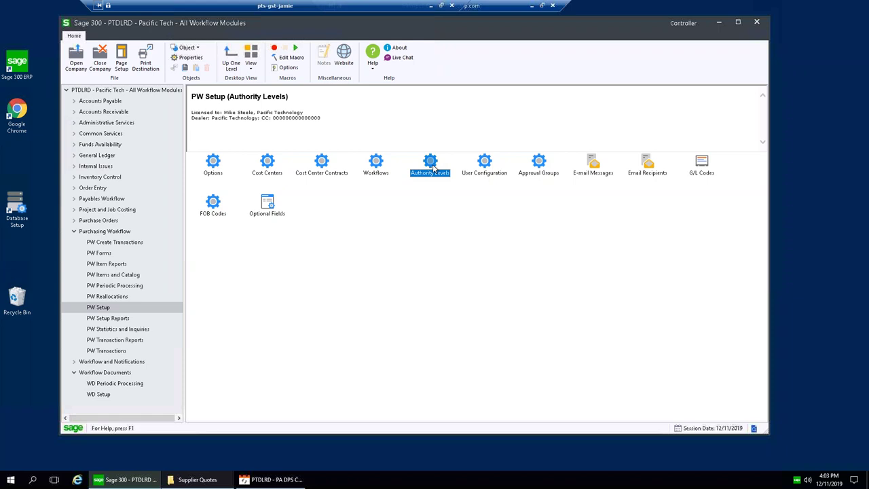
left_click(374, 163)
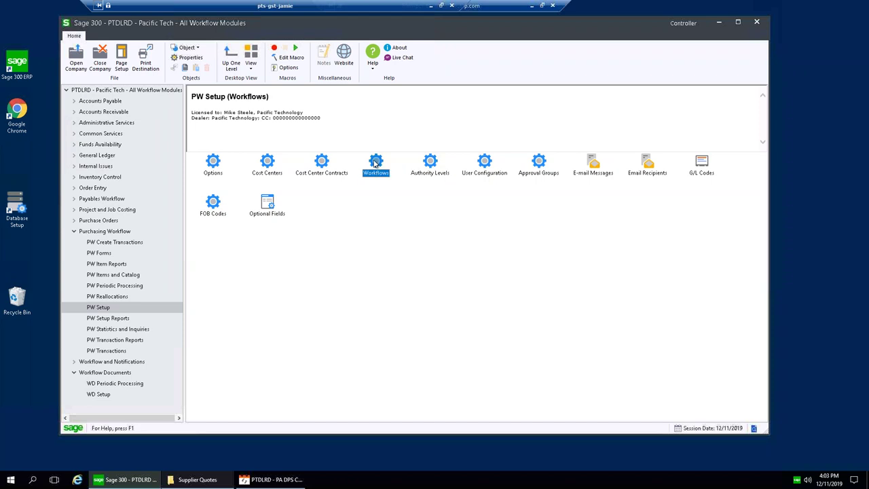
double_click(375, 163)
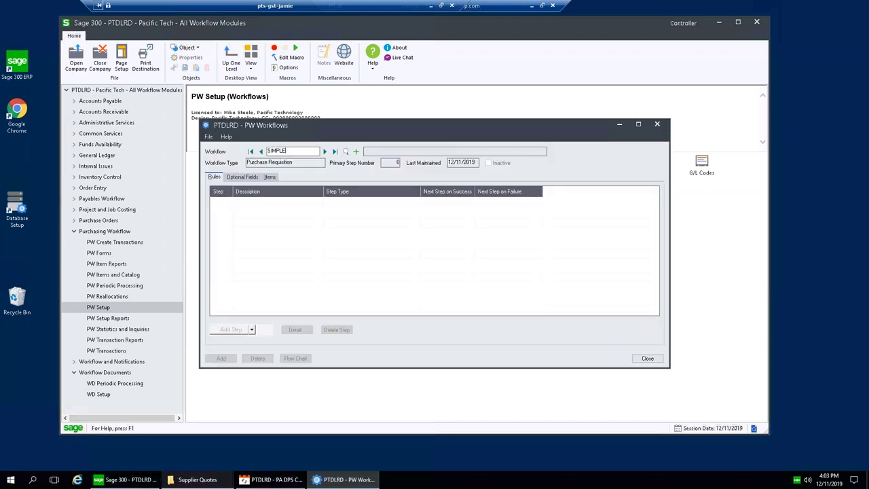
left_click_drag(391, 125, 391, 118)
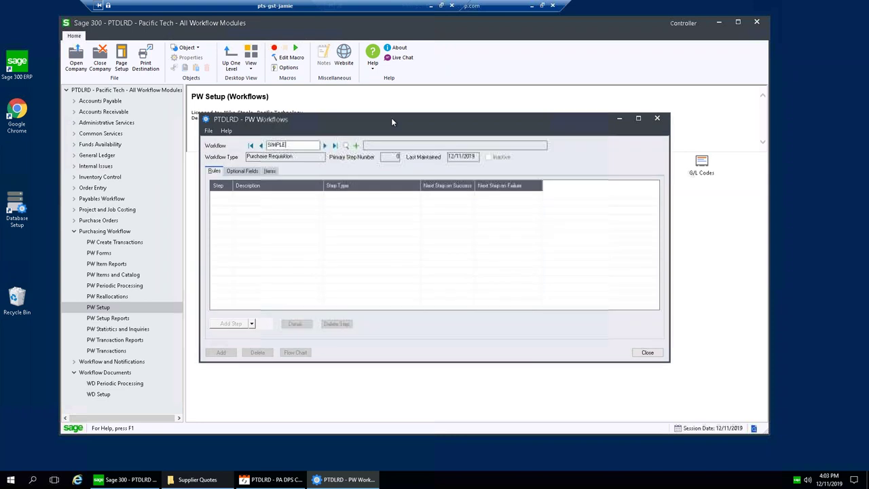
left_click(330, 149)
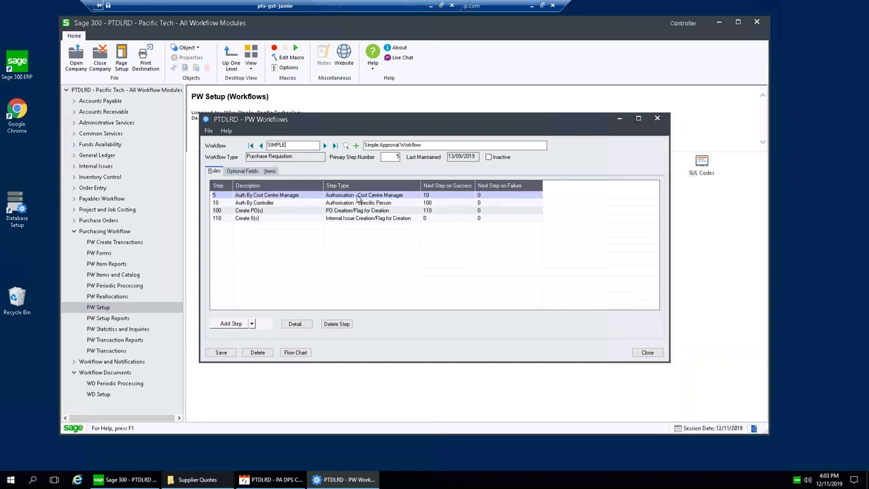
left_click(379, 202)
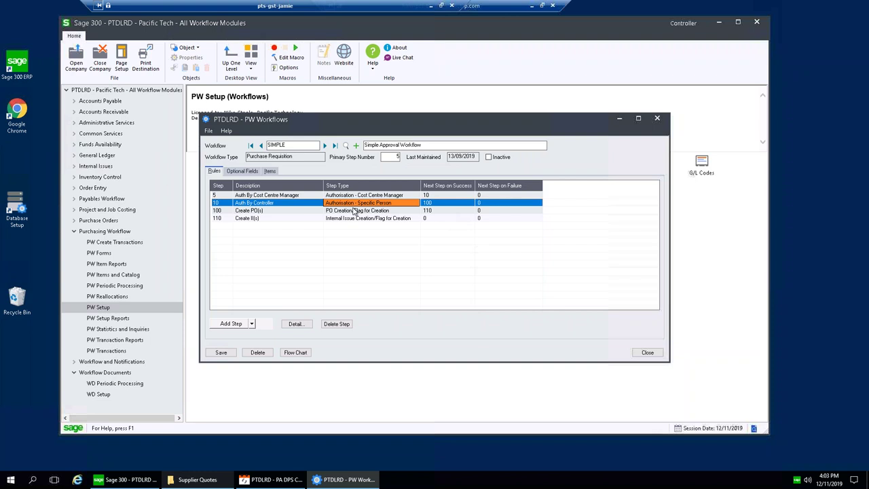
Step: View the SIMPLE workflow's flow chart, inspect the details of its steps, and close the chart and the PW Workflows window
left_click(648, 354)
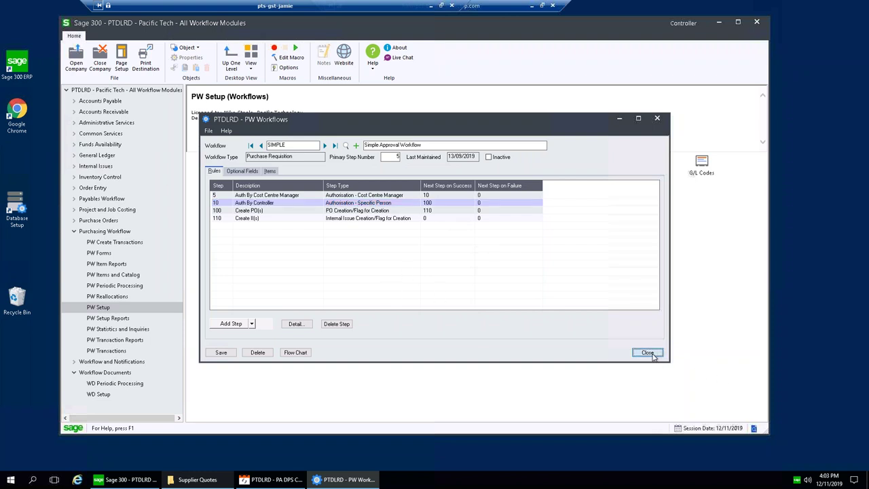
left_click(296, 352)
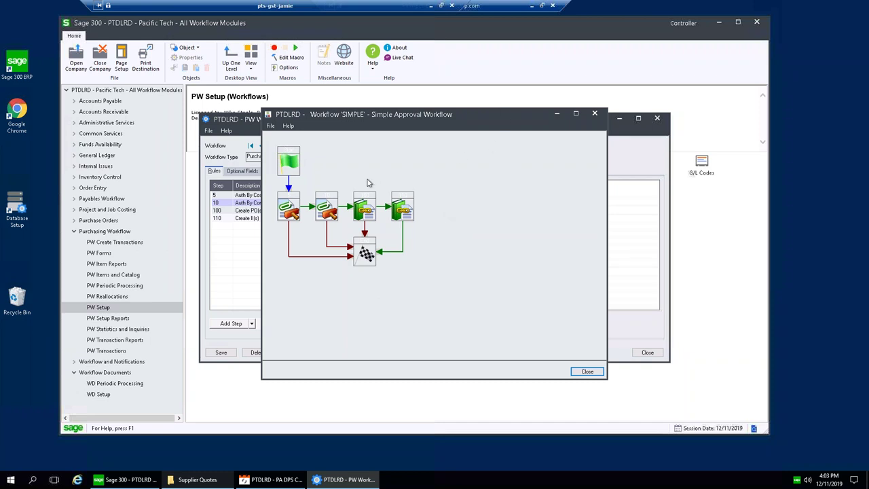
mouse_move(278, 167)
mouse_move(288, 203)
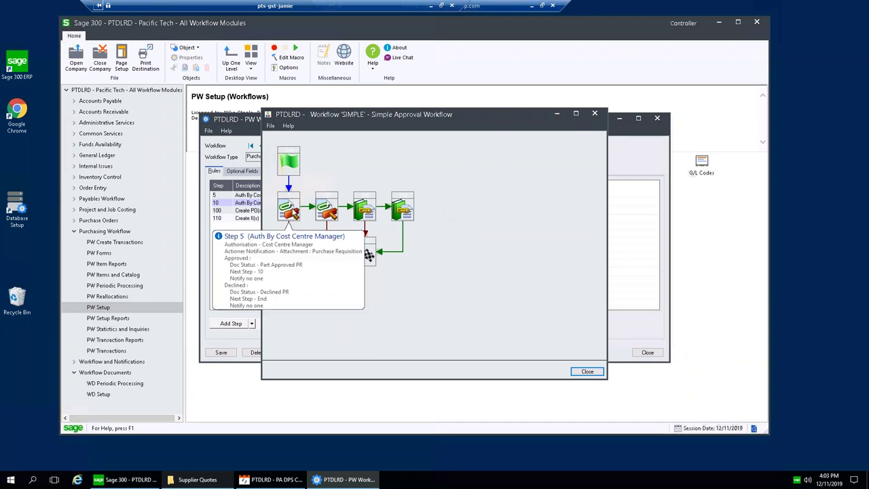
mouse_move(326, 209)
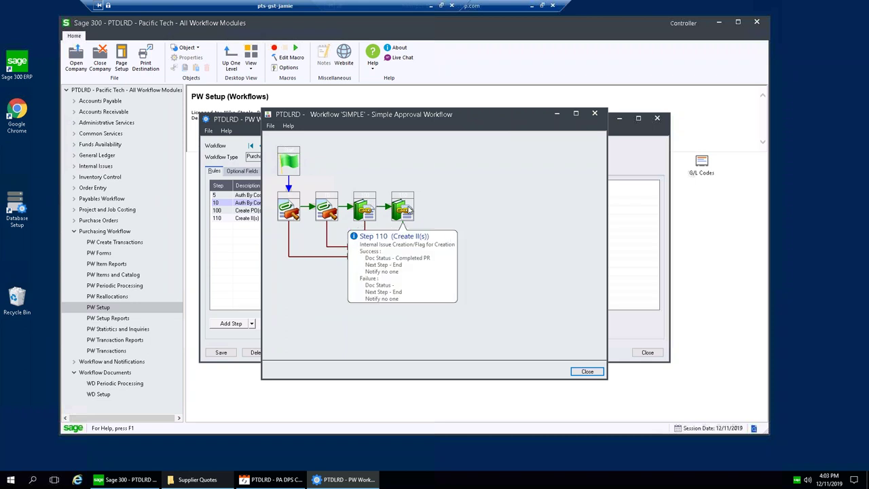
mouse_move(406, 209)
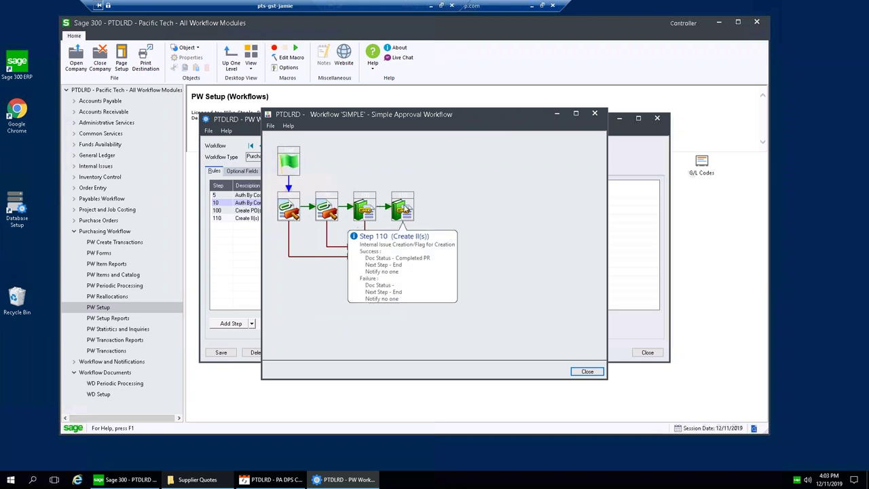
left_click(594, 115)
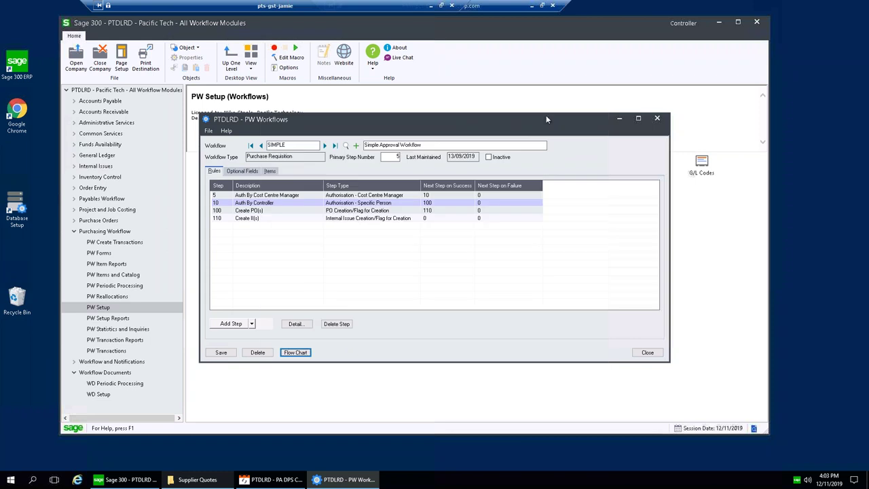
left_click(657, 119)
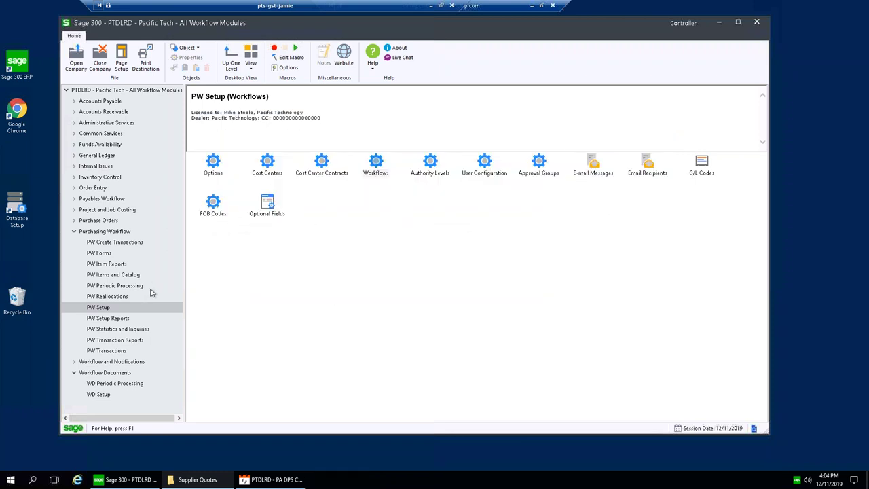
Step: Open Management Inquiry in PW Statistics and Inquiries and list the documents for all statuses and next actioner types
left_click(135, 330)
double_click(267, 167)
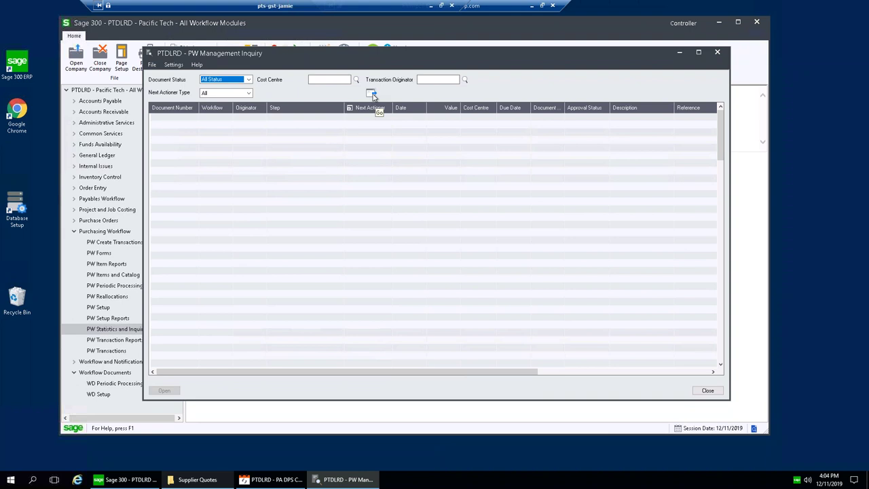
left_click(373, 95)
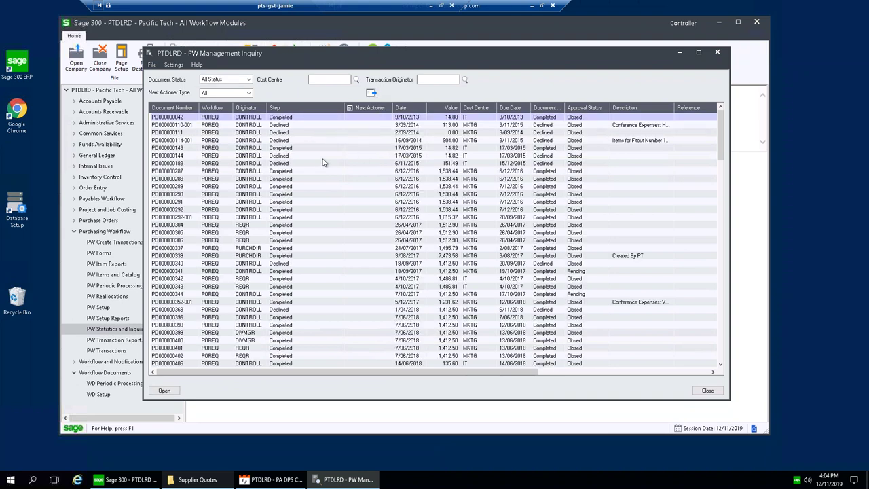
left_click(259, 172)
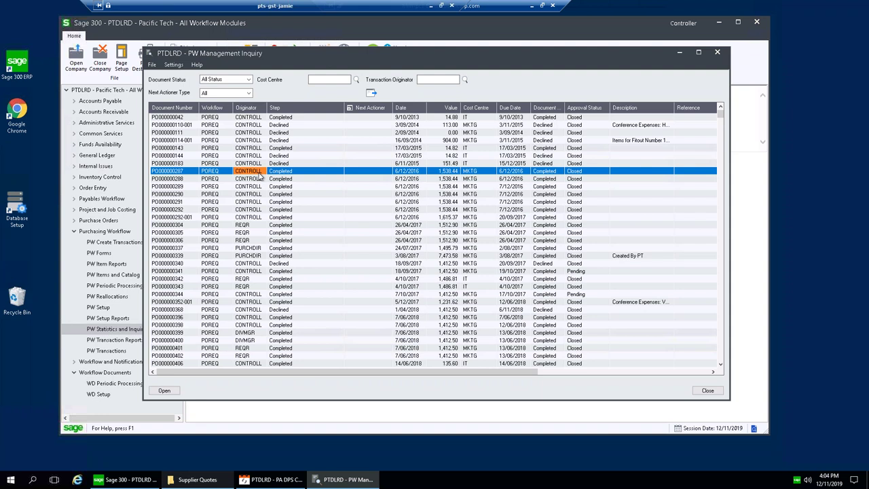
left_click(332, 80)
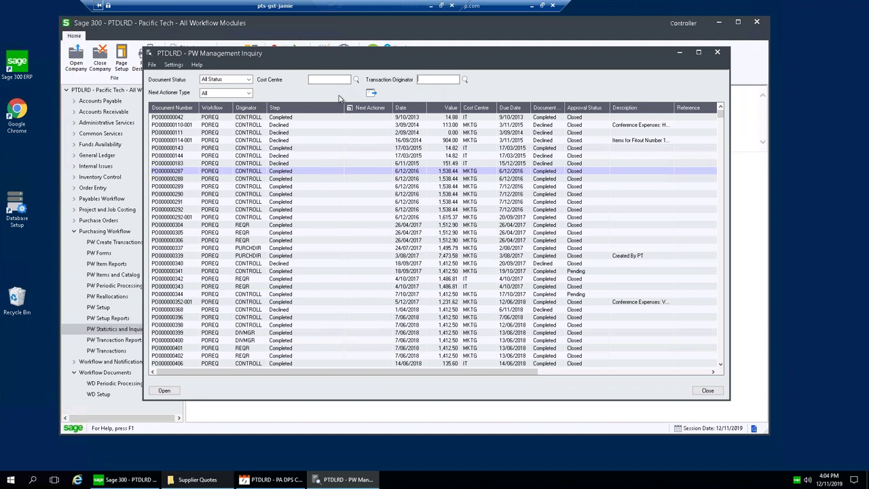
Step: Find the Conference: Perth requisition at the end of the inquiry list, check its current step and next actioner, and close the inquiry
left_click(265, 141)
key("ctrl+End")
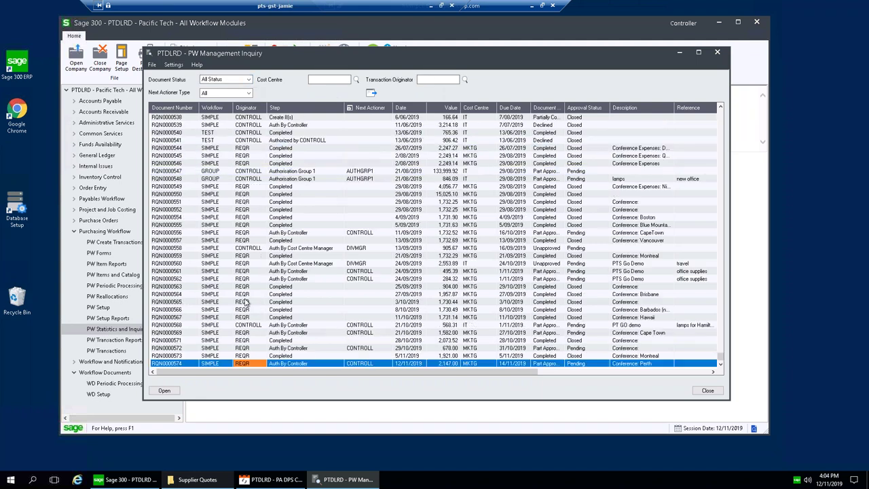
left_click(187, 365)
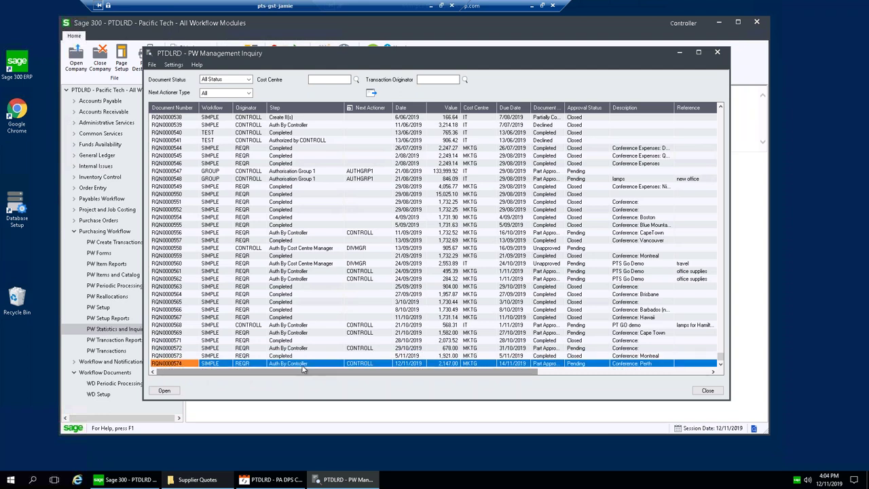
left_click(354, 364)
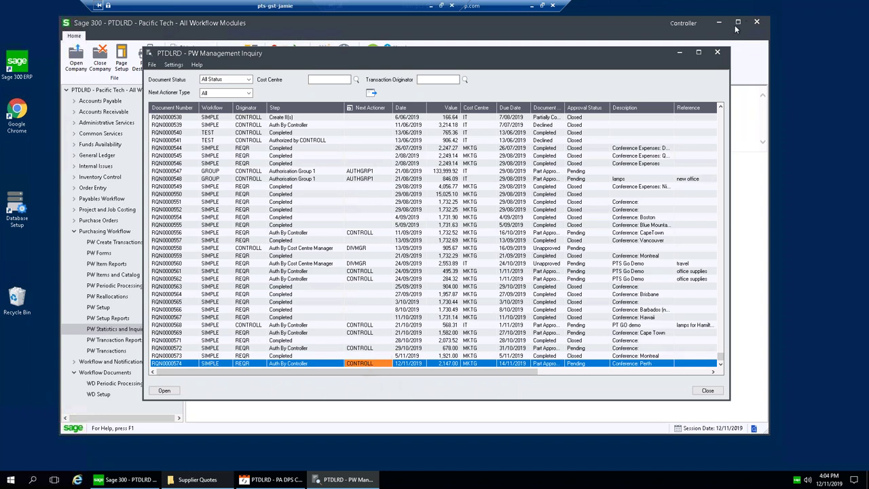
left_click(717, 52)
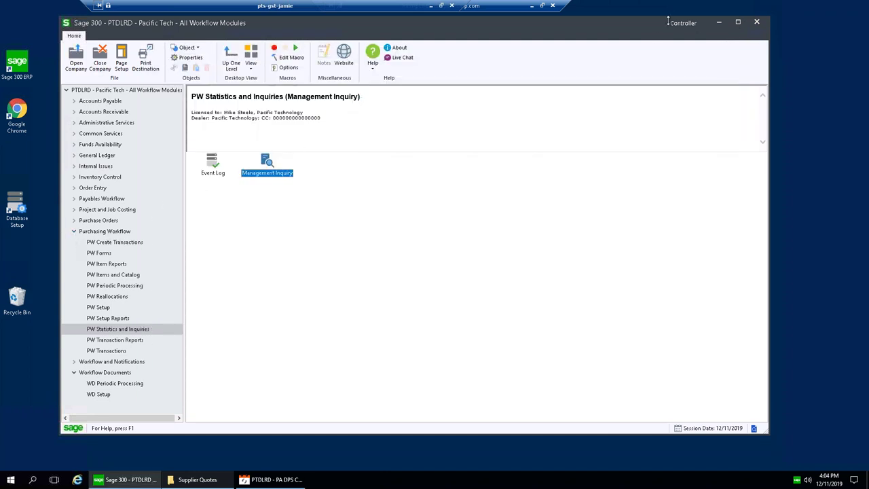
Step: Show PW Transactions, view the pending documents in the Approval Console and close the console
left_click_drag(591, 26, 595, 25)
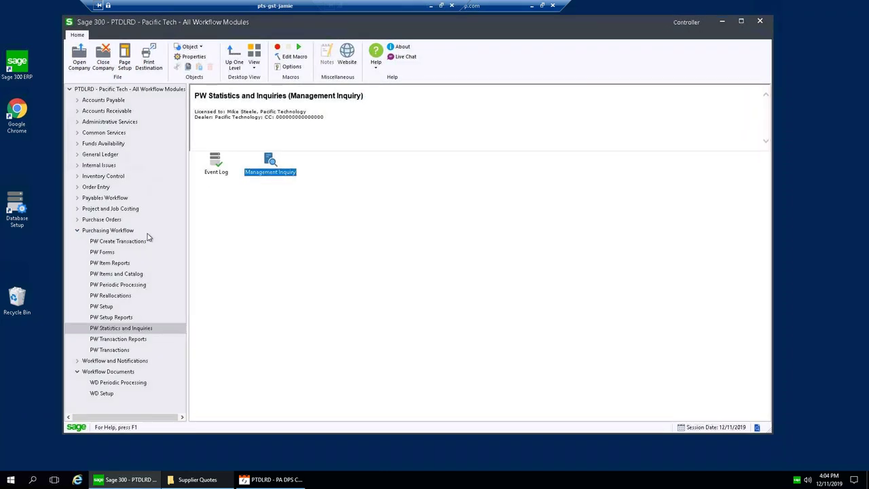
left_click(125, 350)
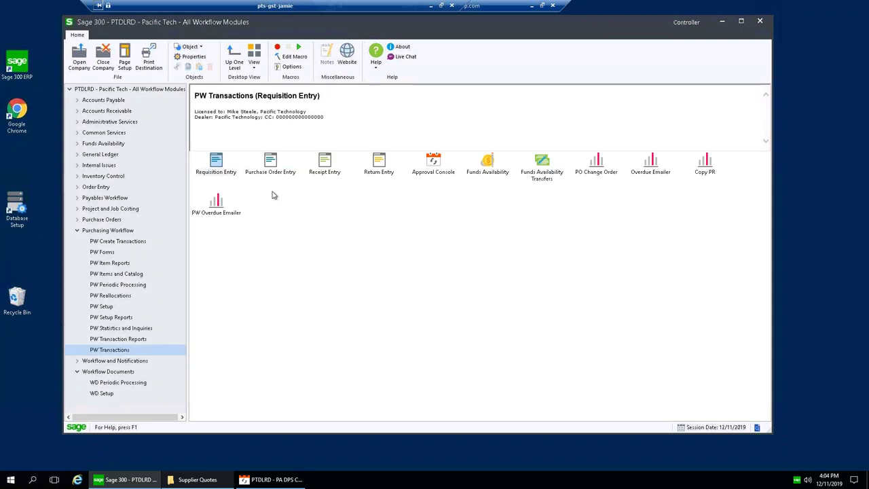
double_click(436, 163)
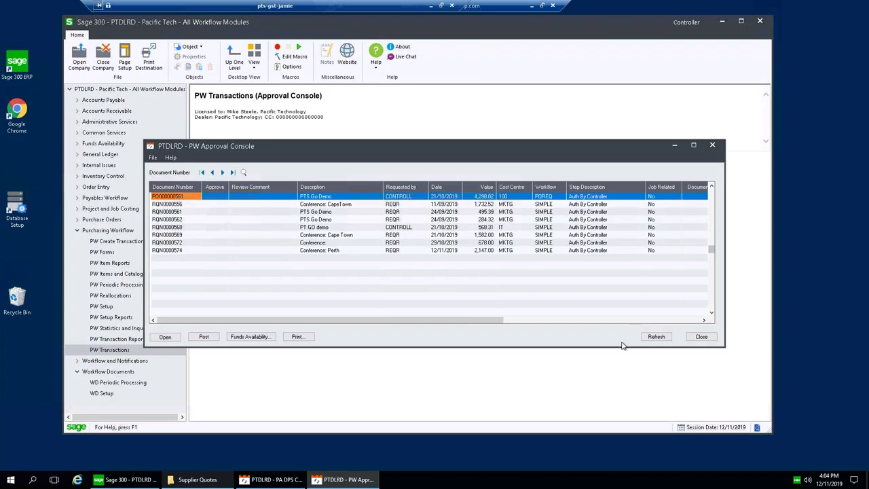
left_click(710, 337)
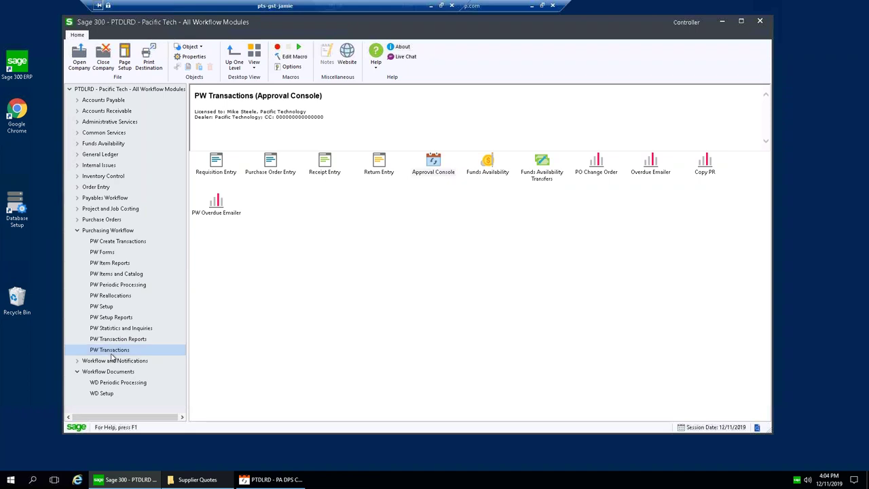
Step: Reopen the Approval Console and open the Conference: Perth requisition from its list
left_click(271, 162)
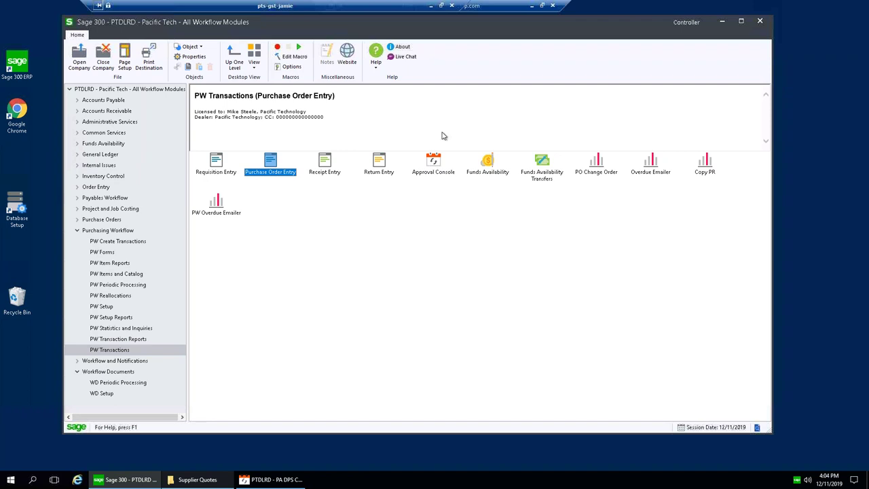
double_click(438, 163)
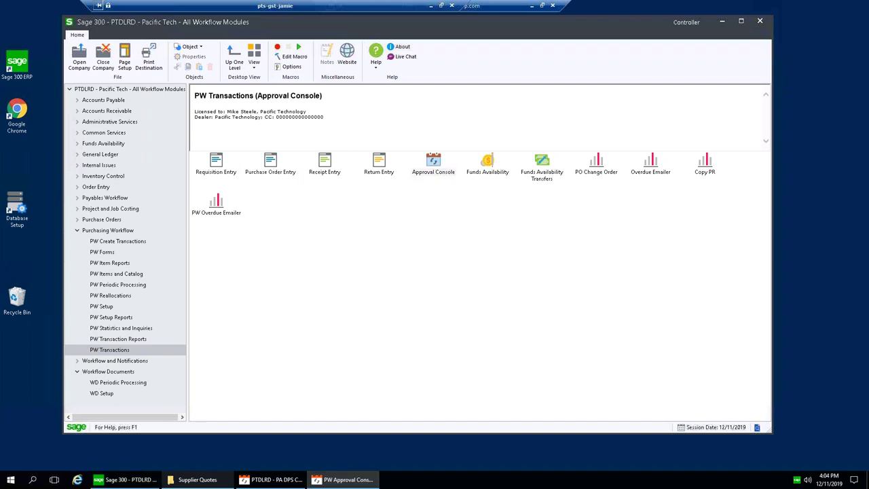
left_click_drag(416, 141, 419, 113)
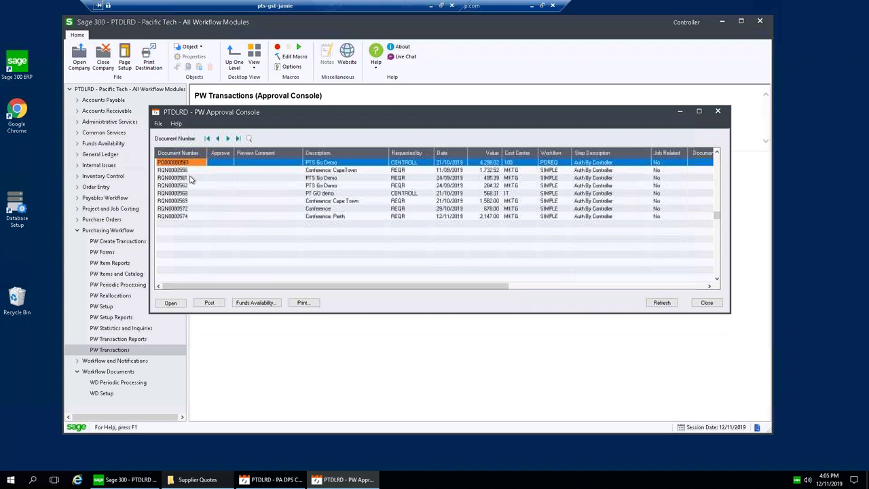
left_click(177, 216)
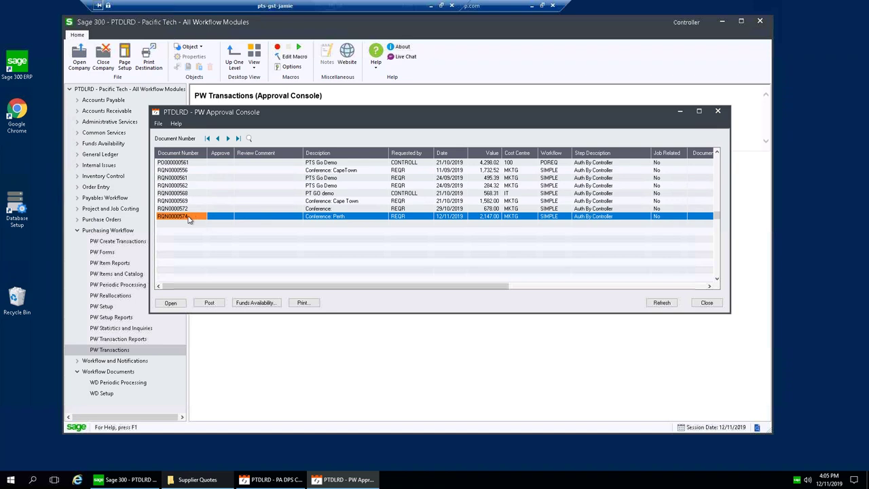
double_click(189, 218)
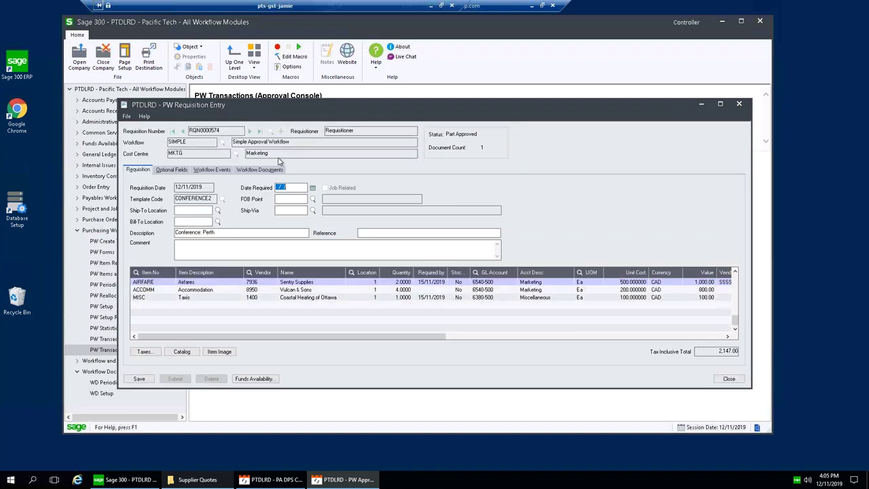
Step: View the requisition's attached workflow document quote - vendor-us.pdf and close the PDF
left_click(260, 171)
double_click(184, 198)
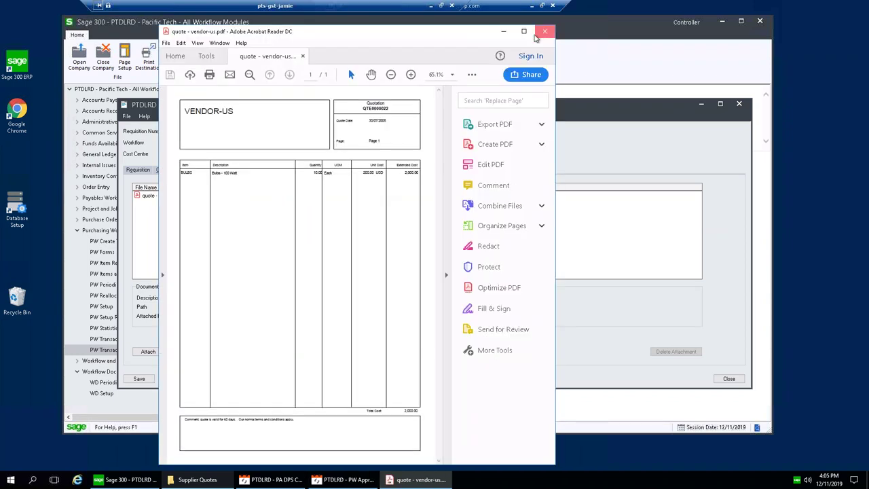
left_click(544, 31)
Step: Review the requisition's workflow events, including the cost centre manager's approval result and authorization comment
left_click(224, 171)
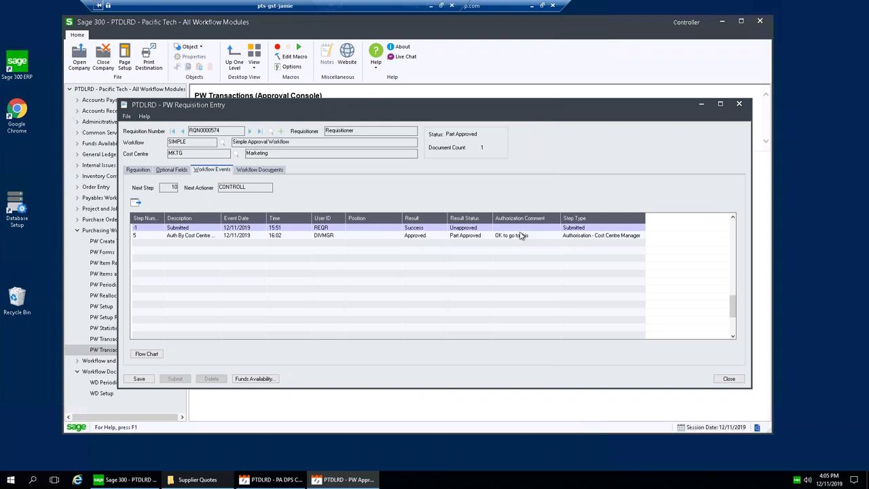
left_click(321, 236)
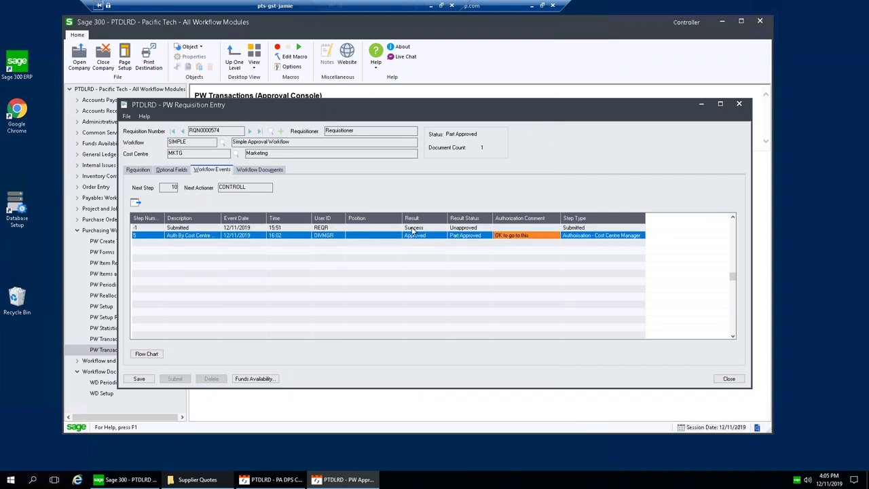
left_click(484, 236)
left_click(512, 237)
left_click_drag(540, 109, 541, 97)
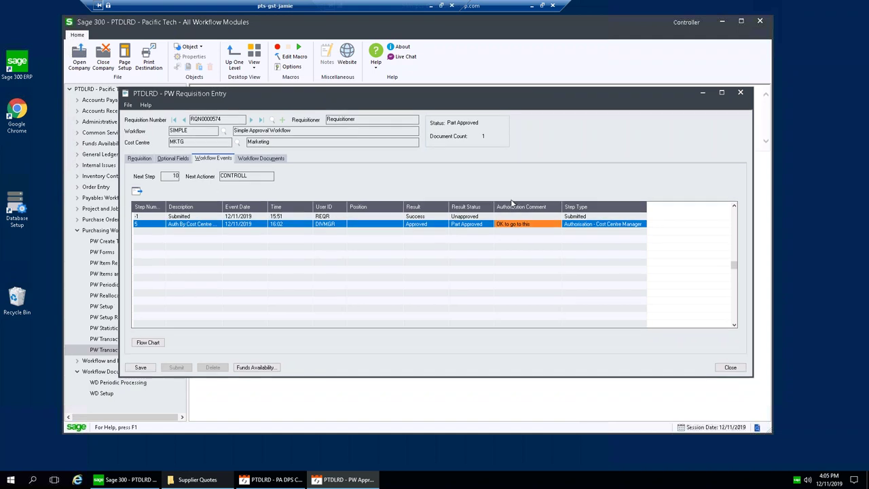
Step: Check the Conference: Perth requisition's funds availability by account, and close the requisition
left_click(138, 159)
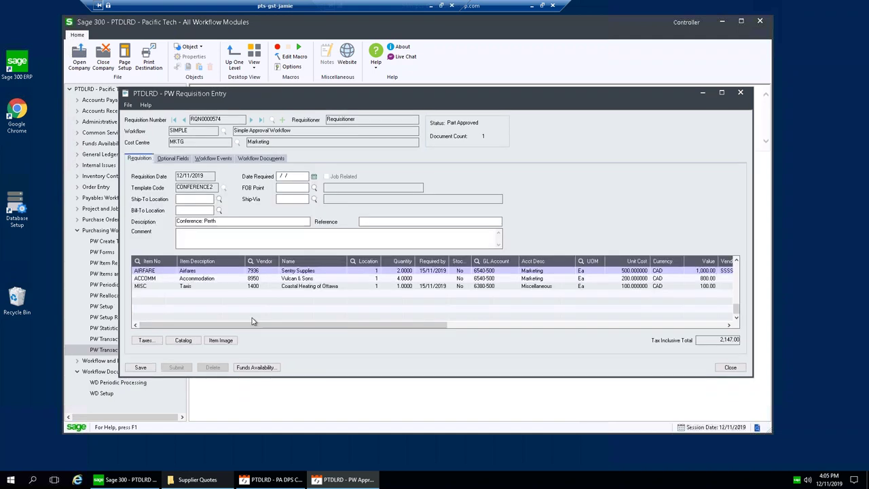
left_click(248, 368)
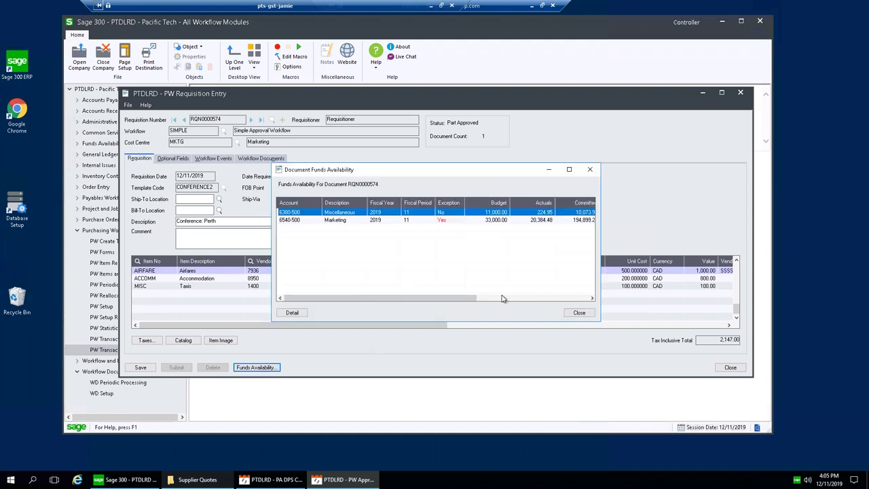
left_click(579, 313)
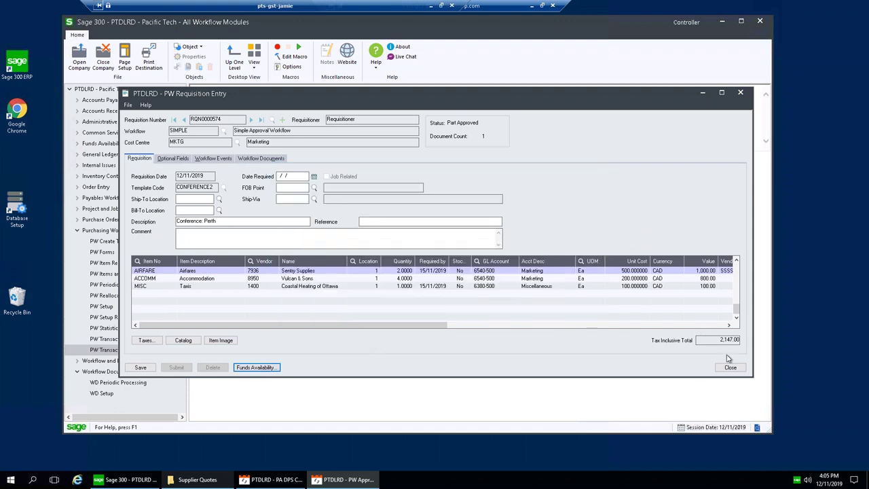
left_click(729, 367)
Step: Approve the Conference: Perth requisition with the review comment "OK with me", post the approval and close the Approval Console
double_click(224, 216)
key("Tab")
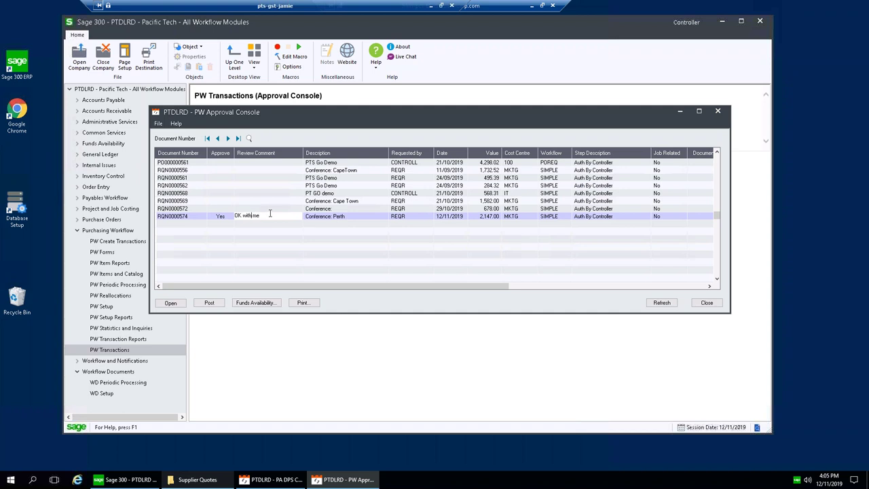
left_click(211, 302)
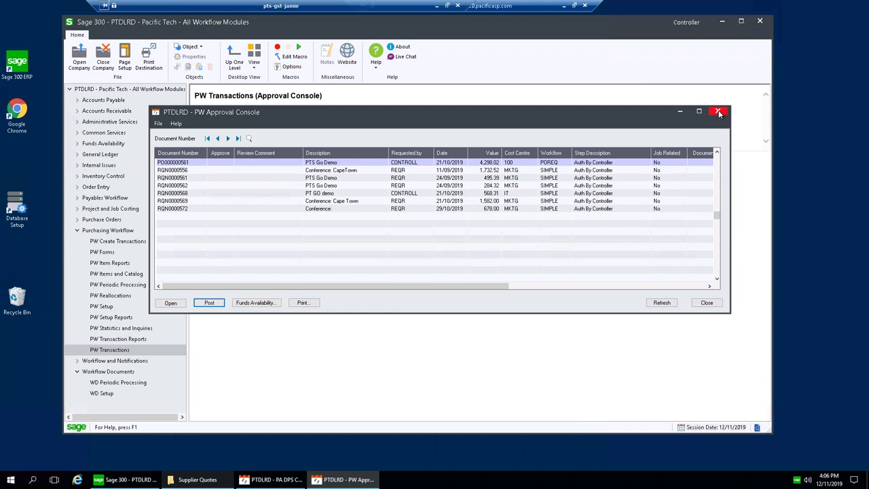
left_click(719, 112)
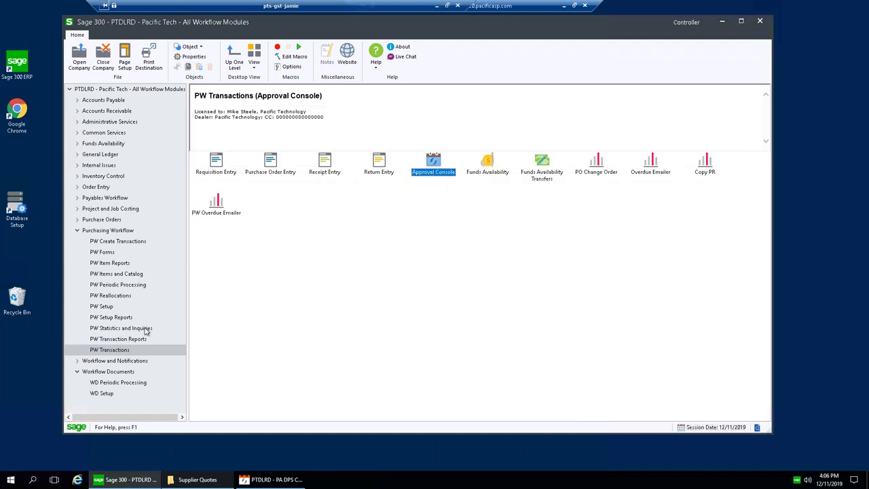
Step: Find the Conference: Perth requisition at the end of the PW Management Inquiry and open it
left_click(145, 329)
double_click(270, 161)
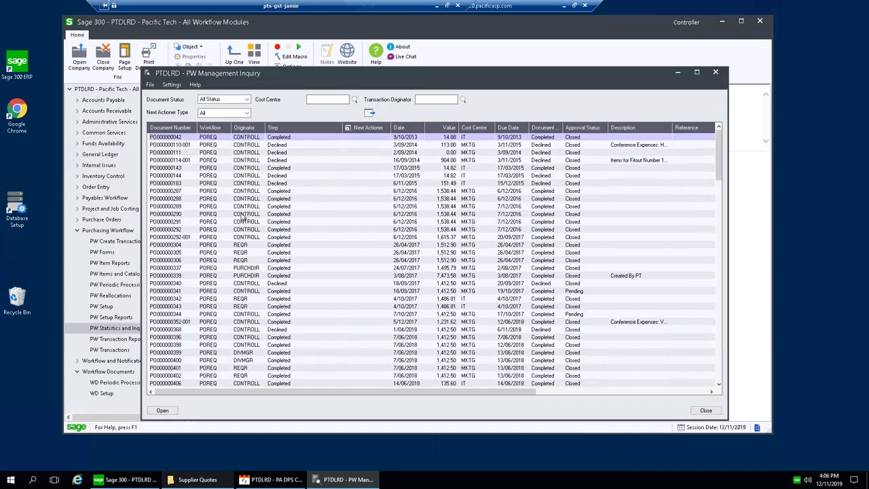
left_click(242, 215)
key("ctrl+End")
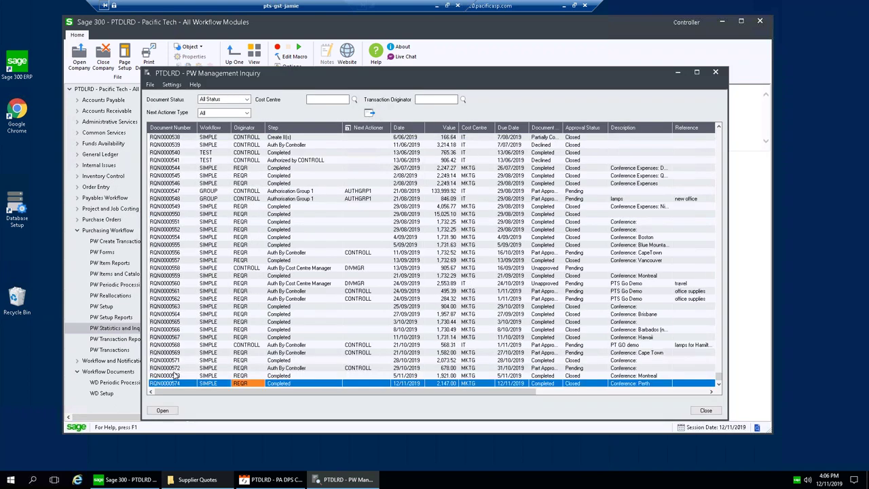
left_click(272, 384)
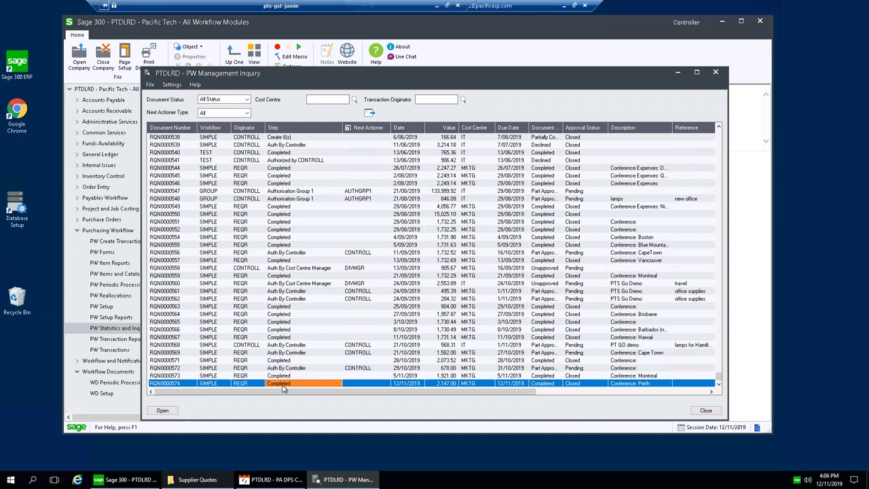
double_click(186, 384)
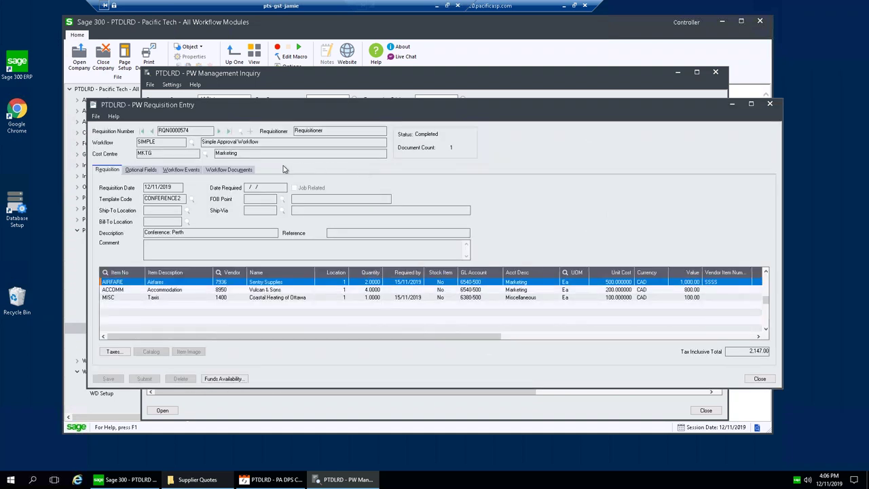
left_click_drag(303, 105, 311, 72)
Step: Review the requisition's workflow events, including the controller's approval result and comment and the Create PO(s) step
left_click(189, 136)
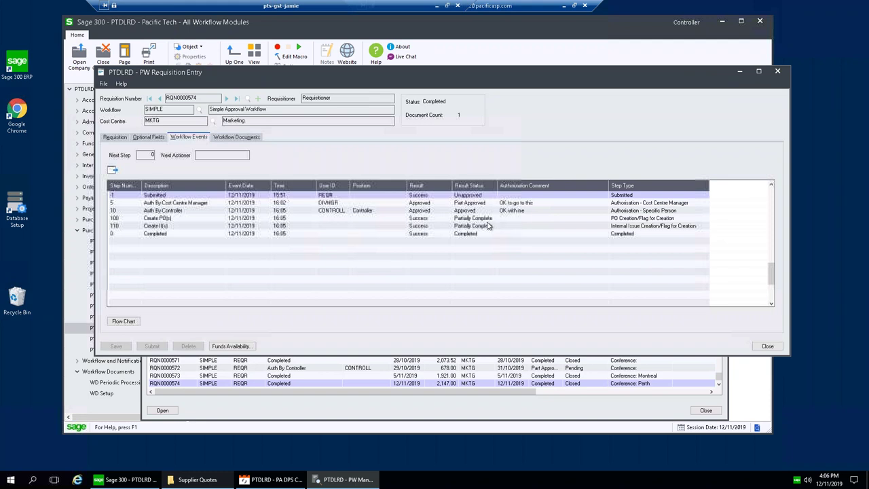
left_click(325, 212)
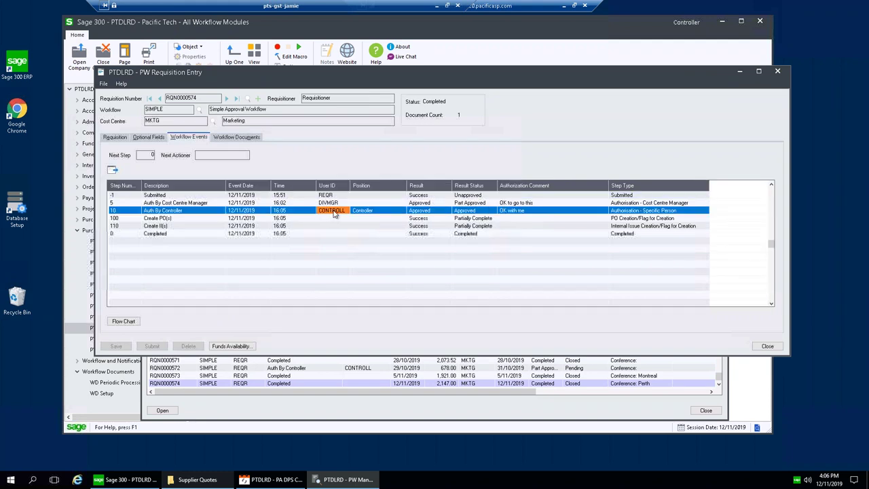
left_click(435, 211)
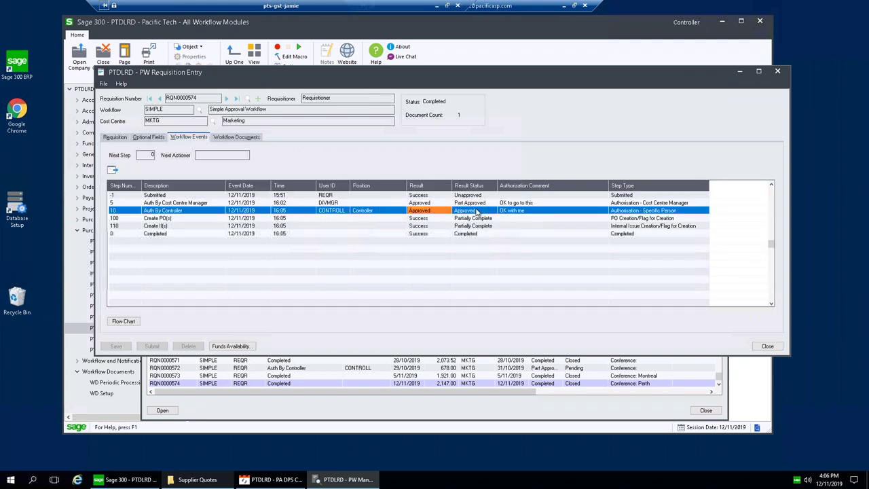
left_click(522, 213)
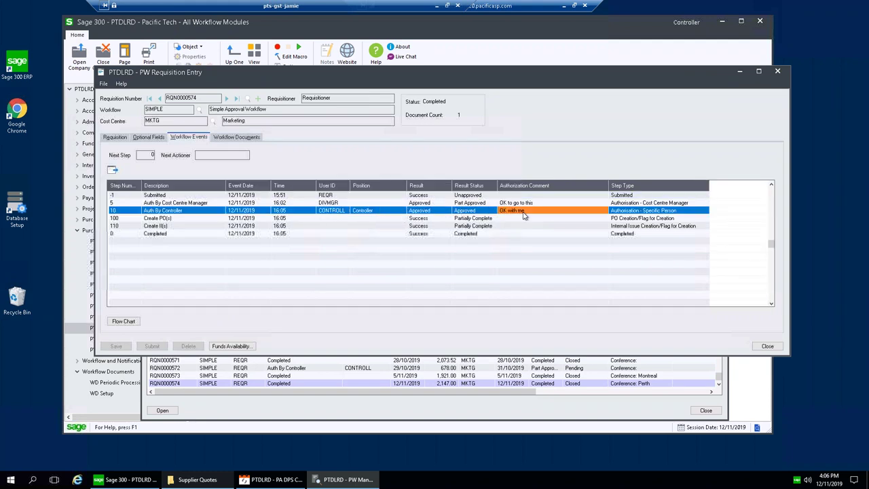
left_click(183, 219)
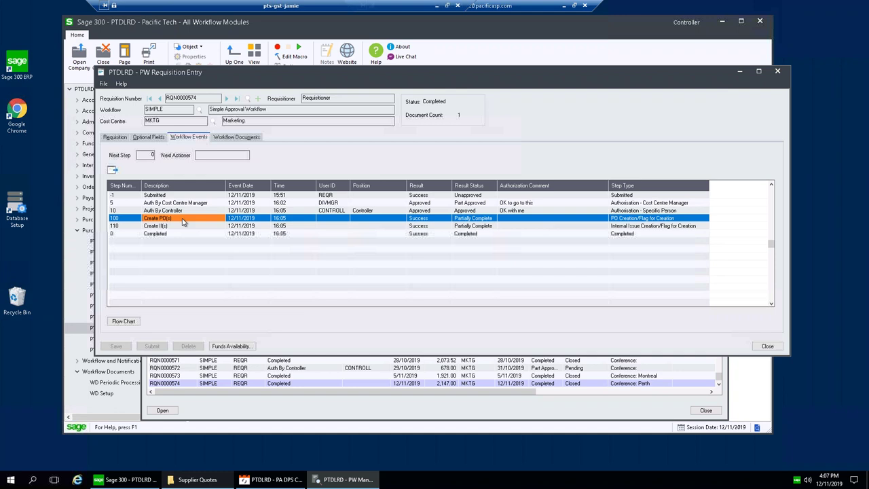
Step: Examine the PO numbers on the requisition's three item lines, and close the requisition and the Management Inquiry
left_click(117, 138)
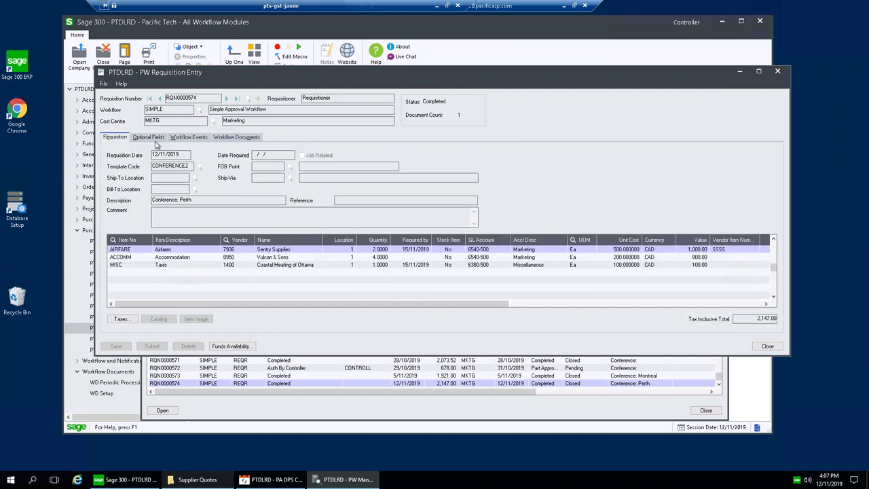
left_click_drag(496, 304, 685, 304)
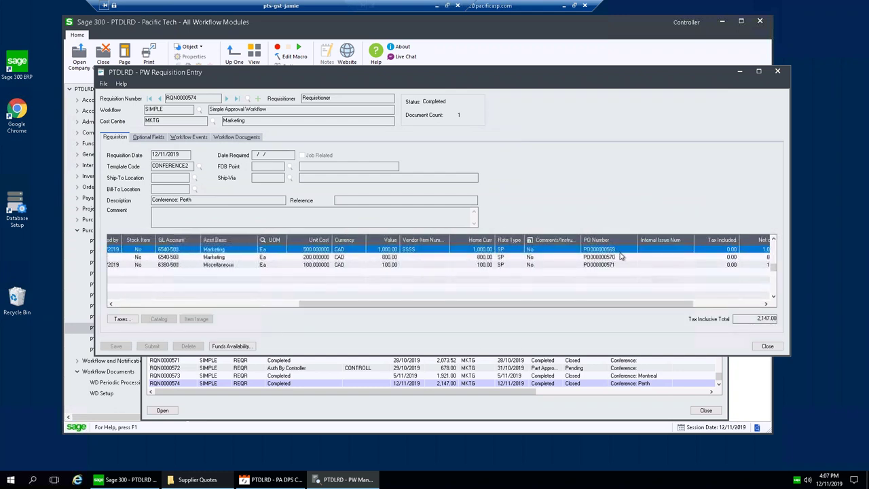
left_click(617, 250)
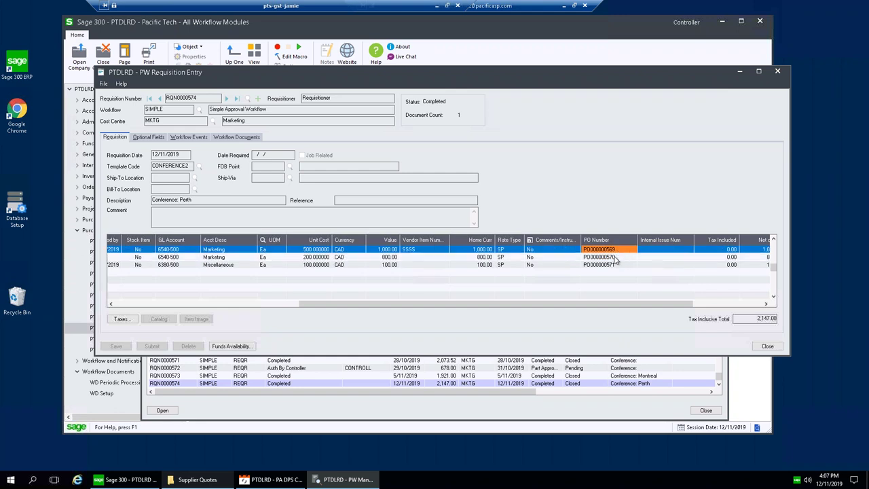
left_click(618, 257)
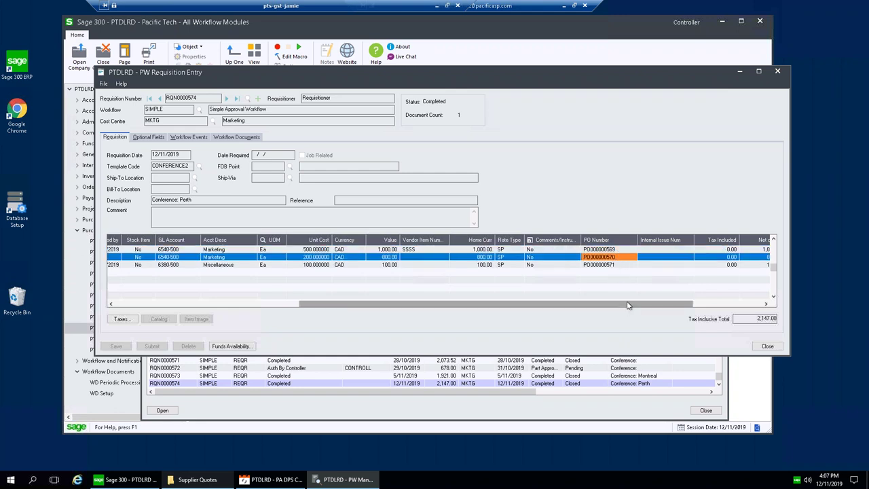
left_click(618, 251)
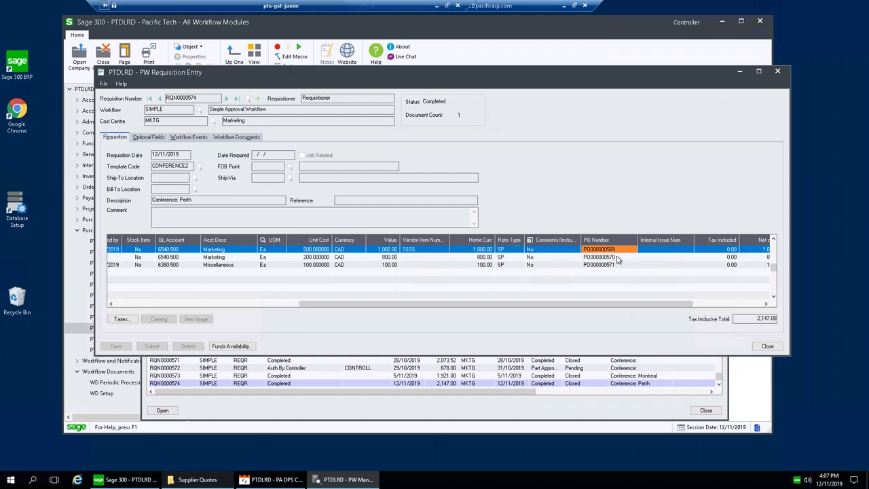
left_click(619, 258)
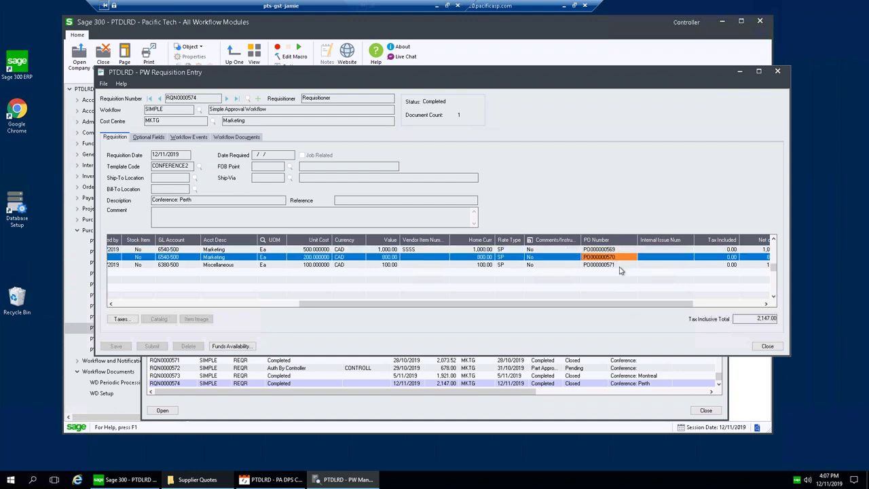
left_click(620, 264)
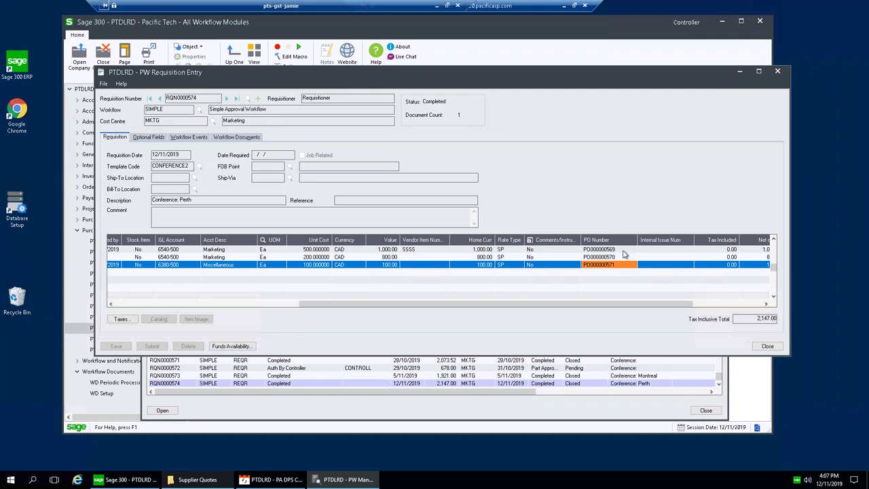
left_click(627, 258)
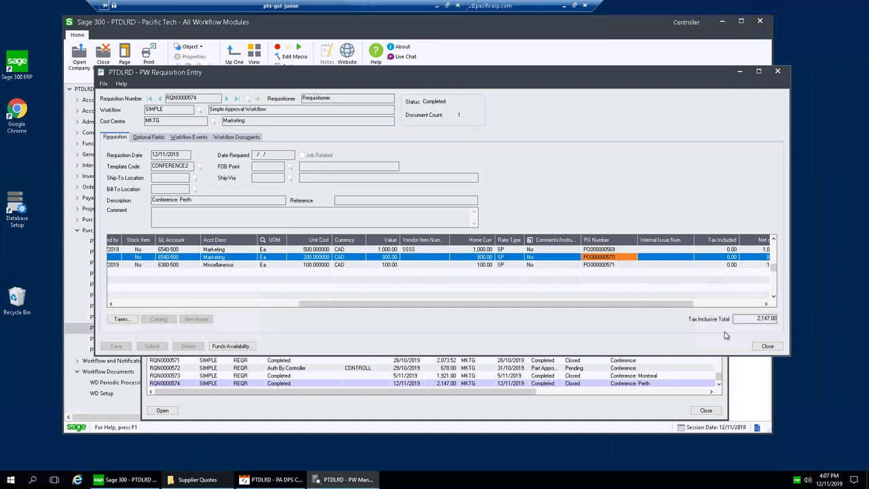
left_click(767, 346)
left_click(706, 410)
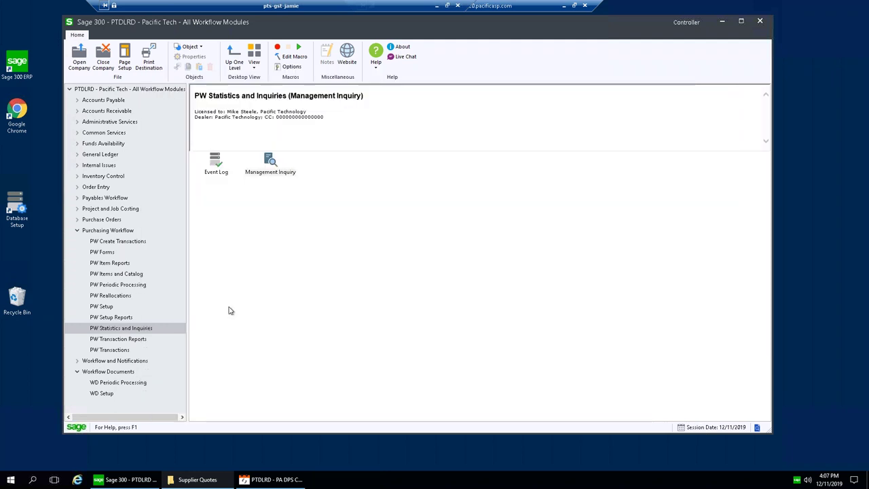
Step: Browse the Conference: Perth purchase orders in P/O Purchase Order Entry, ending with the Taxis order, and close the window
left_click(77, 221)
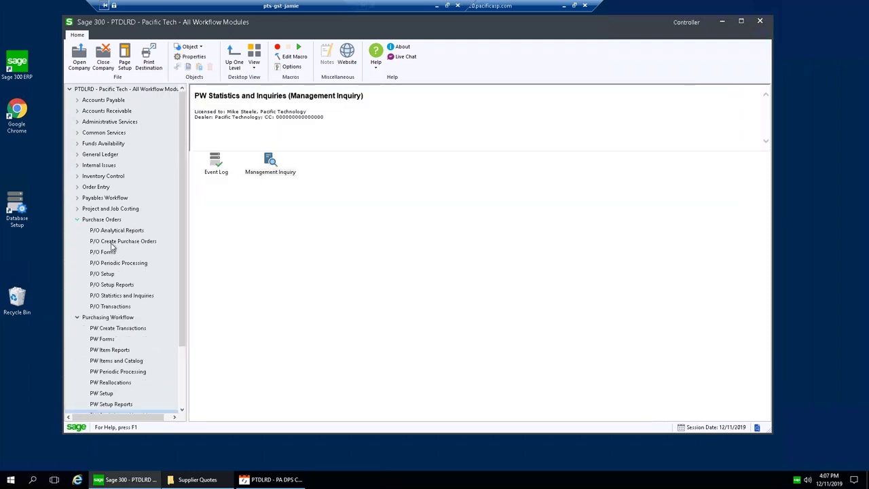
left_click(125, 308)
double_click(270, 164)
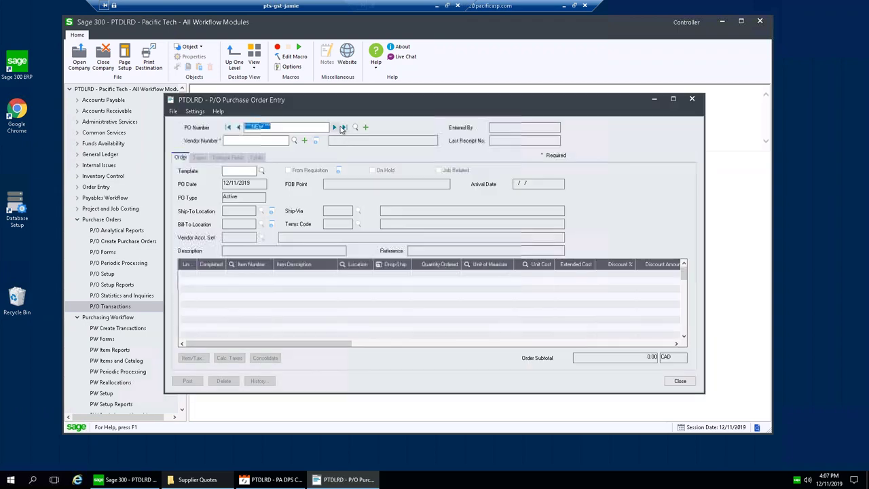
left_click_drag(321, 100, 324, 86)
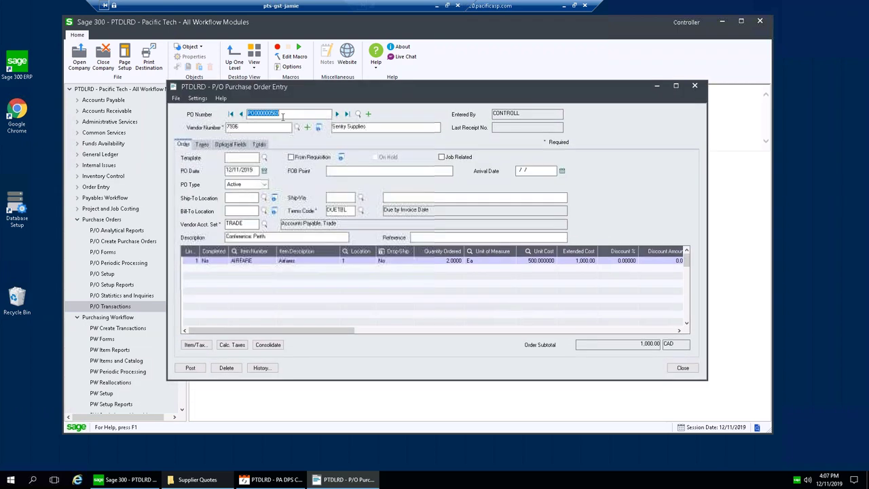
left_click(338, 114)
left_click(337, 114)
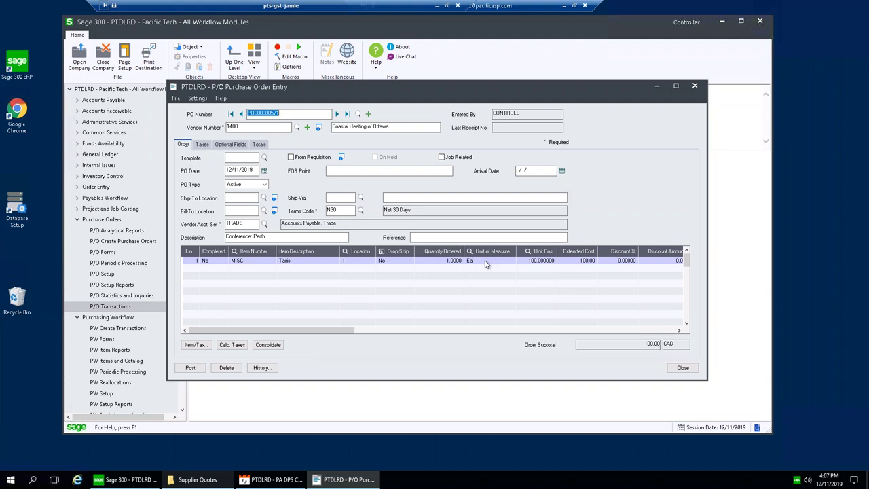
left_click(682, 368)
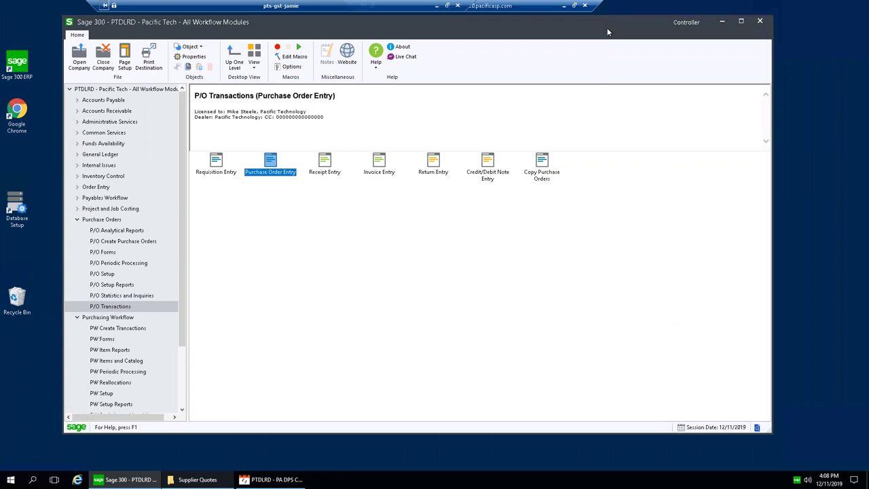
Step: Switch from Sage 300 to PW-WEB in Chrome and log in to company PTDLRD as REQR with the account password
left_click_drag(607, 29, 609, 32)
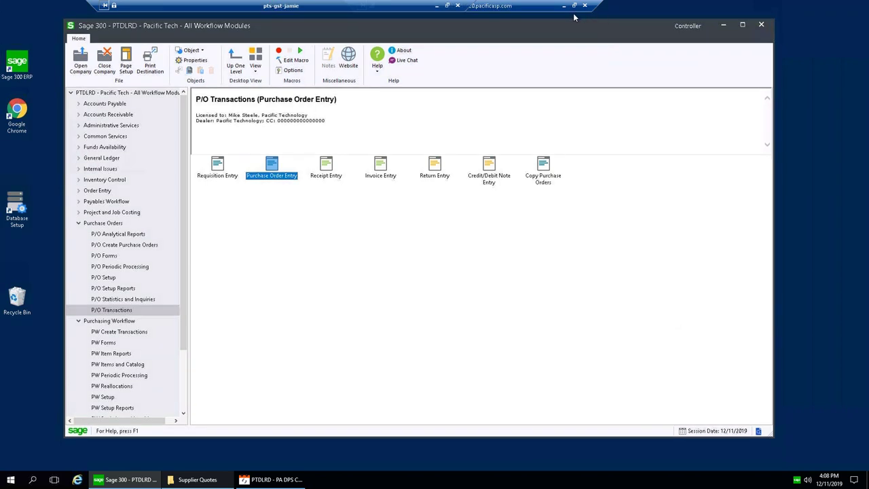
left_click(563, 5)
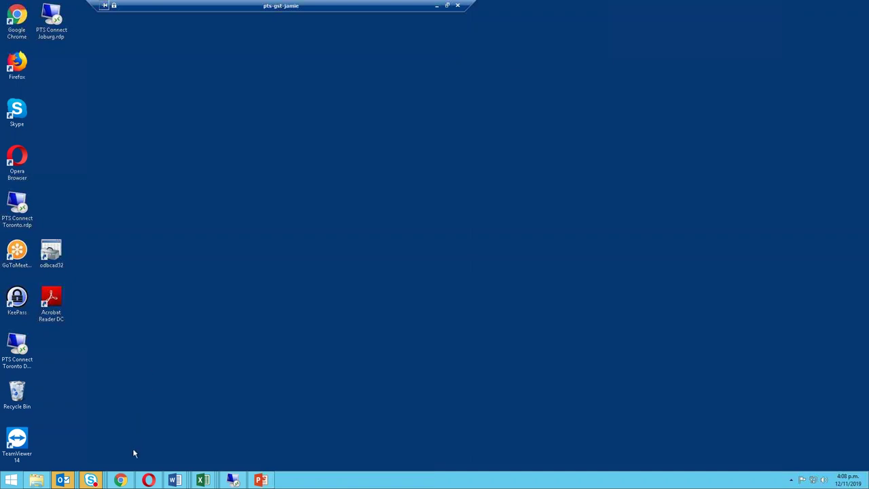
left_click(123, 480)
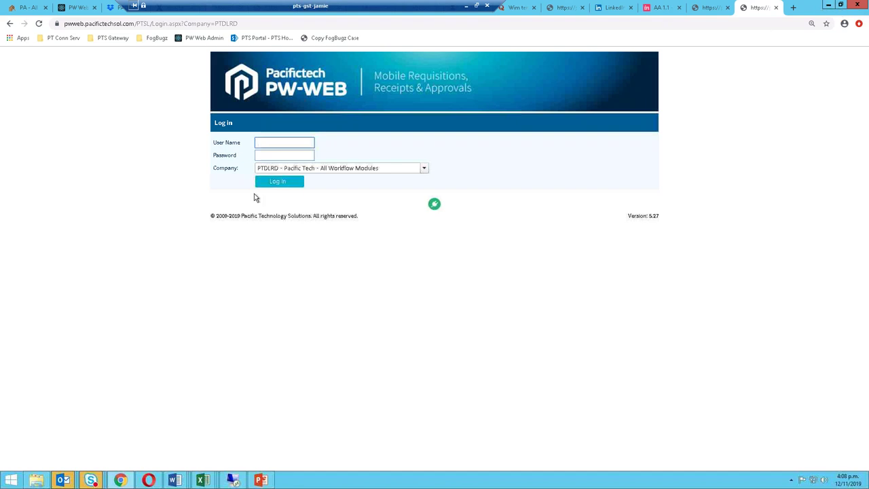
left_click(297, 143)
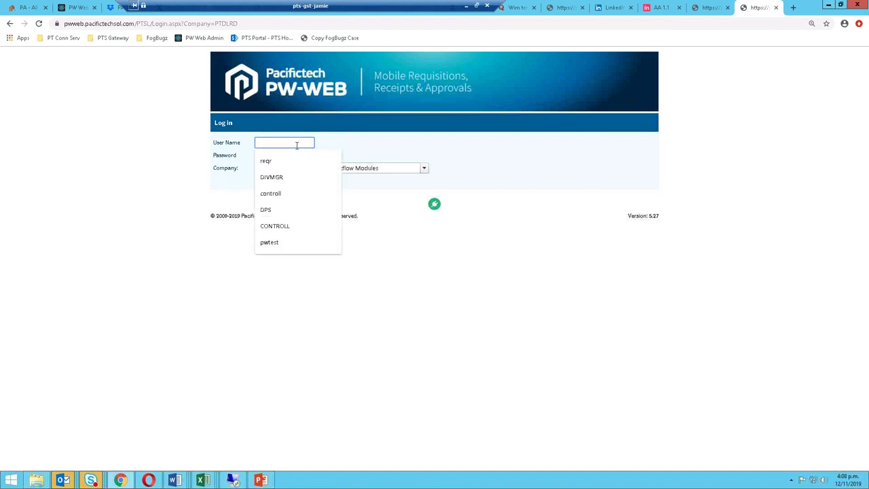
key("Down")
key("Tab")
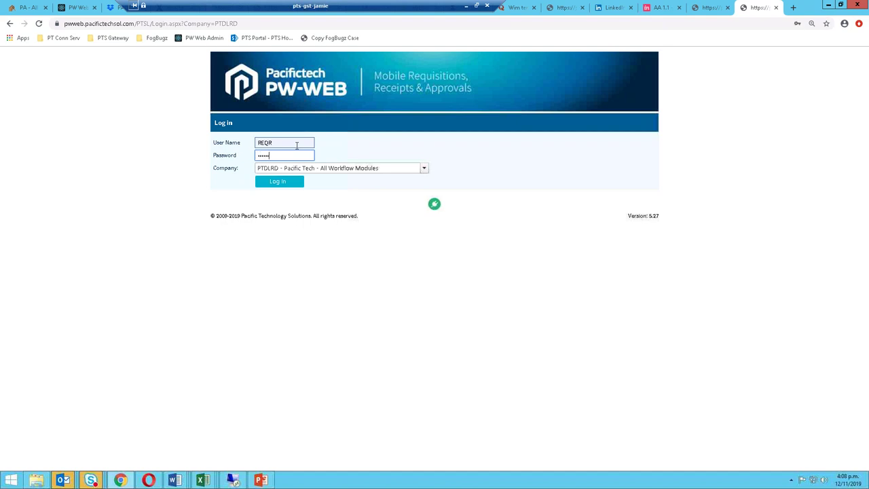
key("Tab")
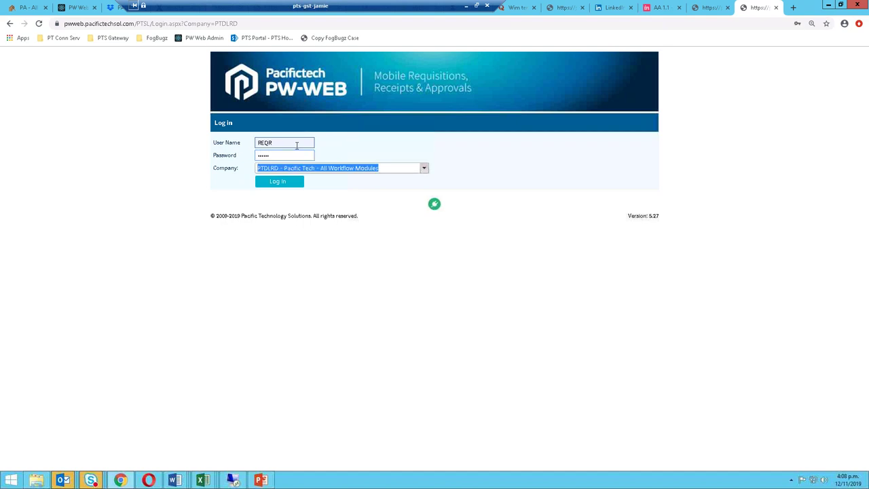
left_click(287, 185)
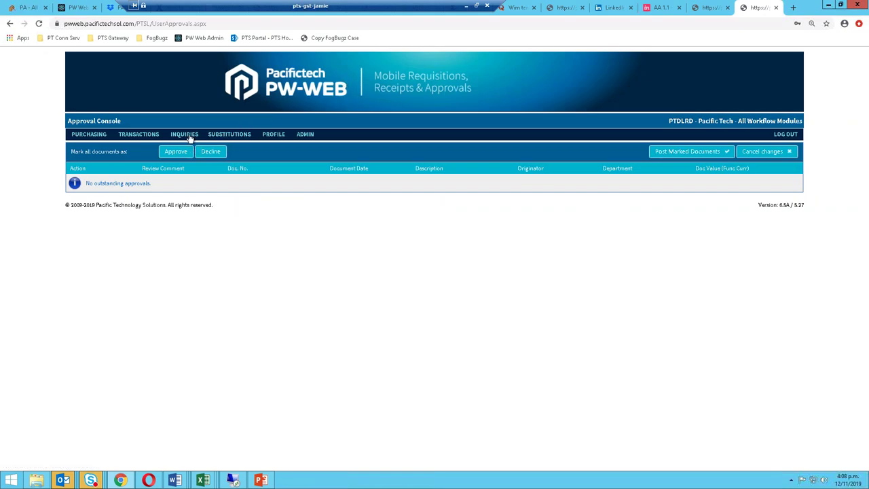
Step: Open the PO receipt list, look through its second page of purchase orders, and return to the first page
mouse_move(145, 137)
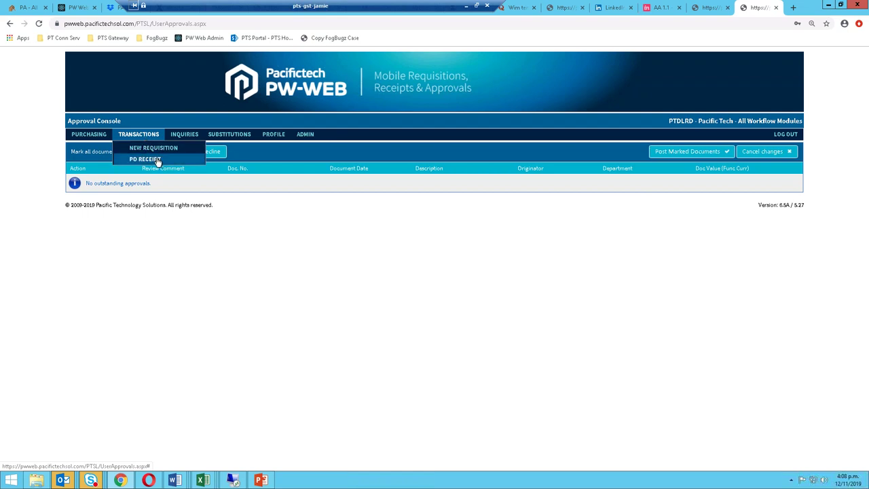
left_click(150, 159)
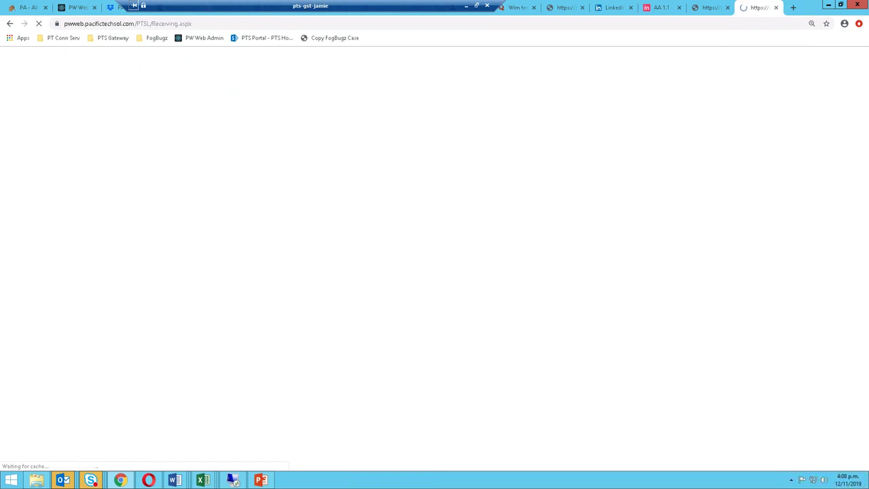
scroll(154, 211, "down", 1)
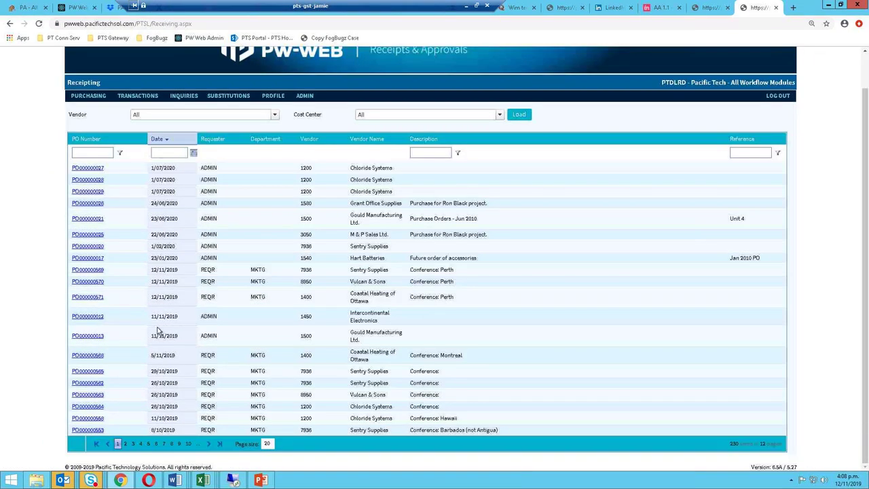
left_click(125, 443)
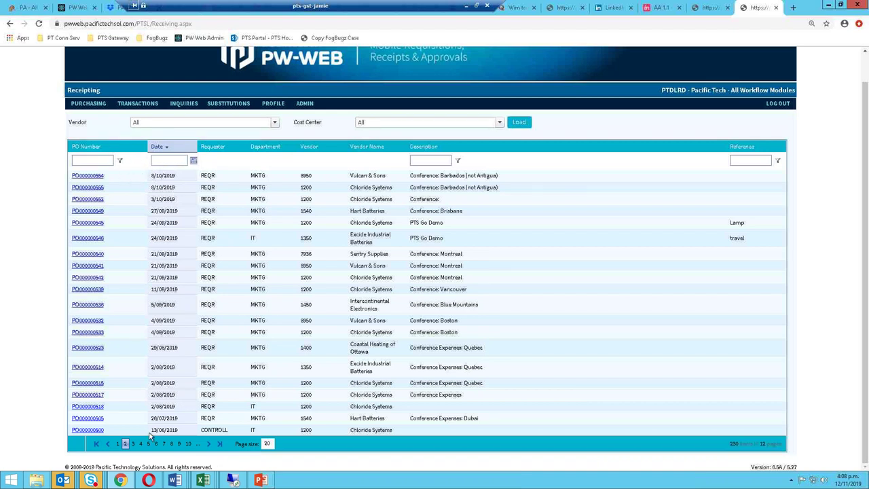
left_click(117, 443)
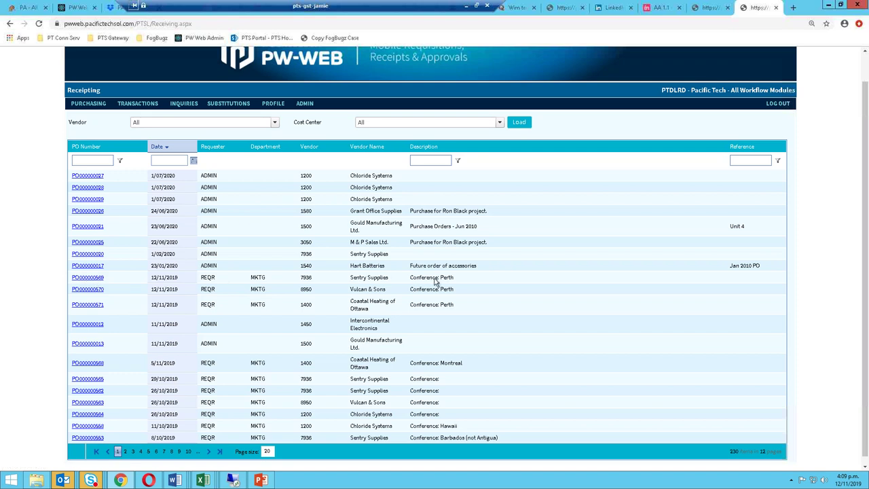
Step: Open the Sentry Supplies purchase order for Conference: Perth and set the receipt's transaction date to 12/11/2019
left_click(96, 277)
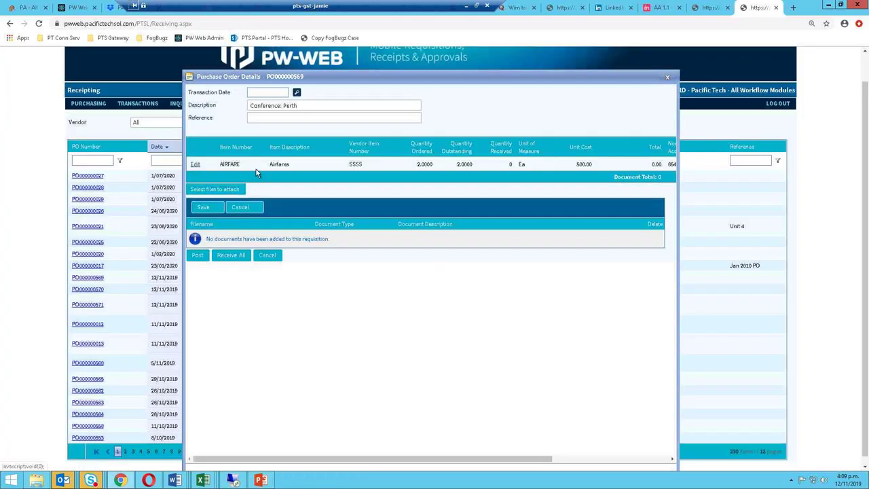
left_click(297, 93)
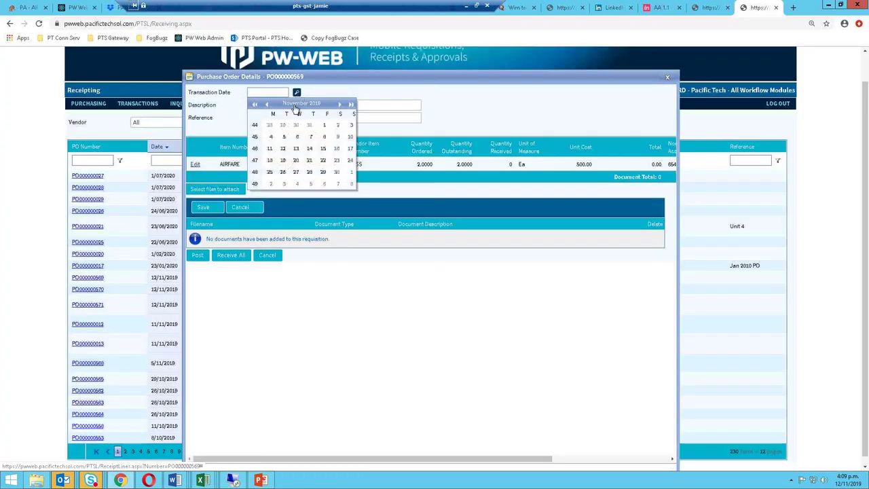
left_click(283, 148)
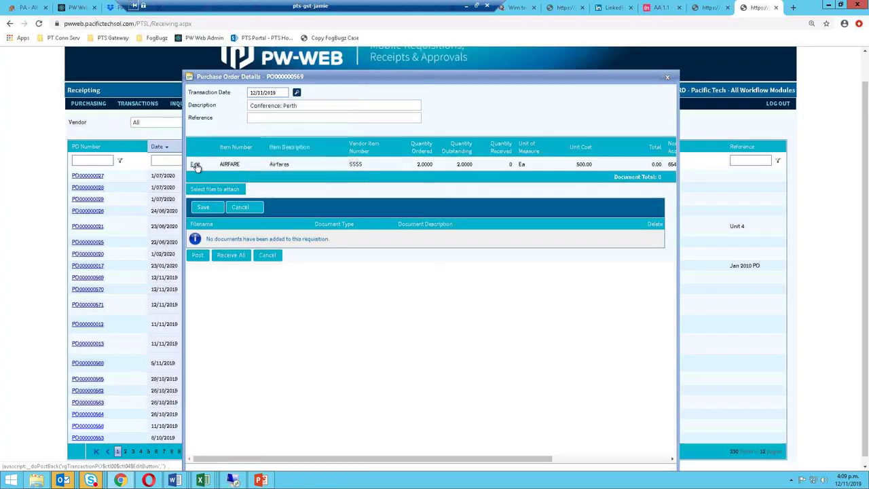
Step: Set the AIRFARE line's quantity received to 2, update the line, and post the receipt
left_click(194, 164)
left_click(266, 178)
type("2")
key("Tab")
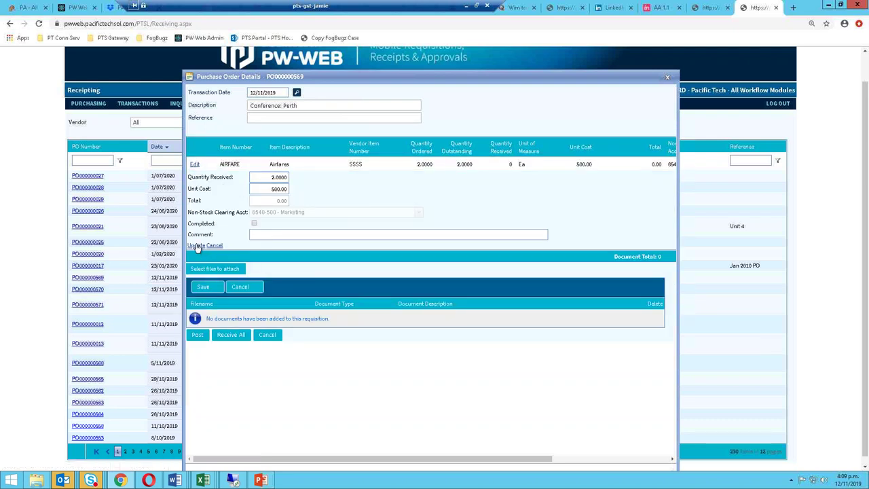
left_click(196, 245)
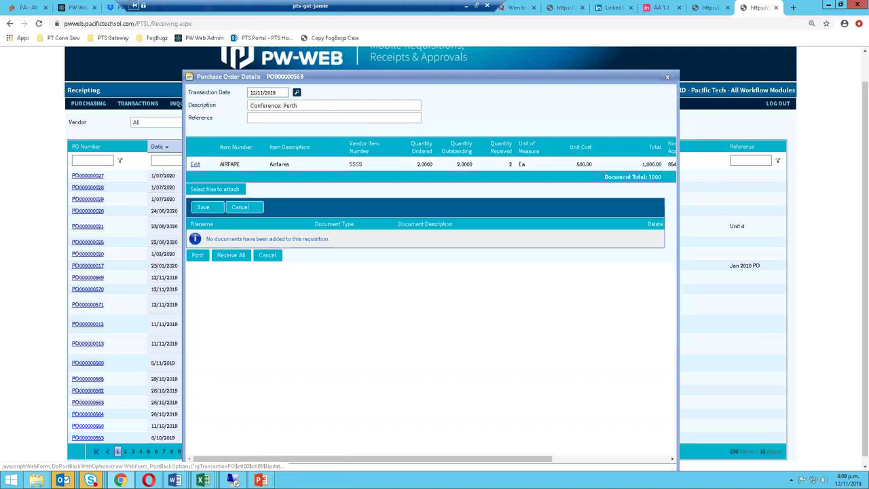
left_click(196, 256)
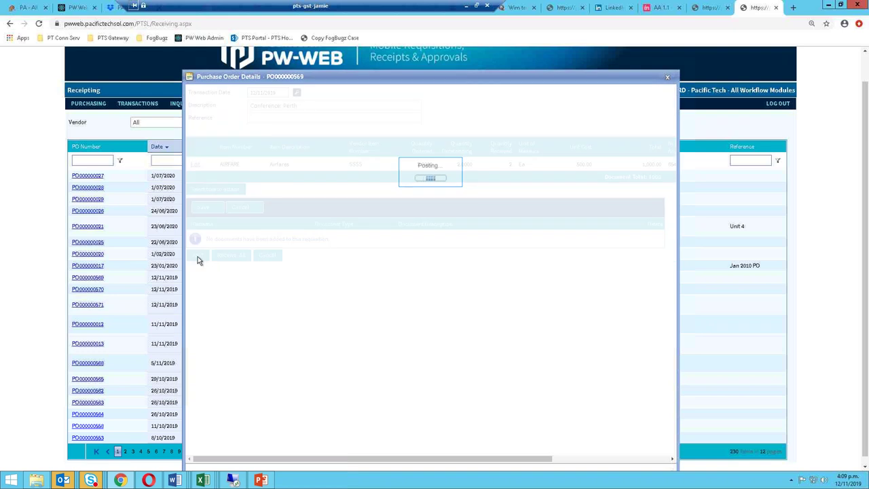
left_click(514, 75)
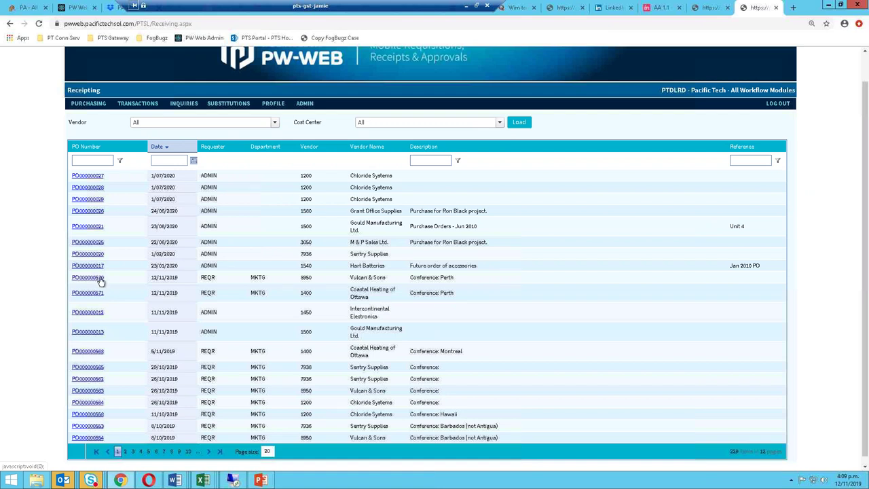
Step: Open the Vulcan & Sons purchase order for Conference: Perth and set the receipt's transaction date to 12/11/2019
left_click(92, 277)
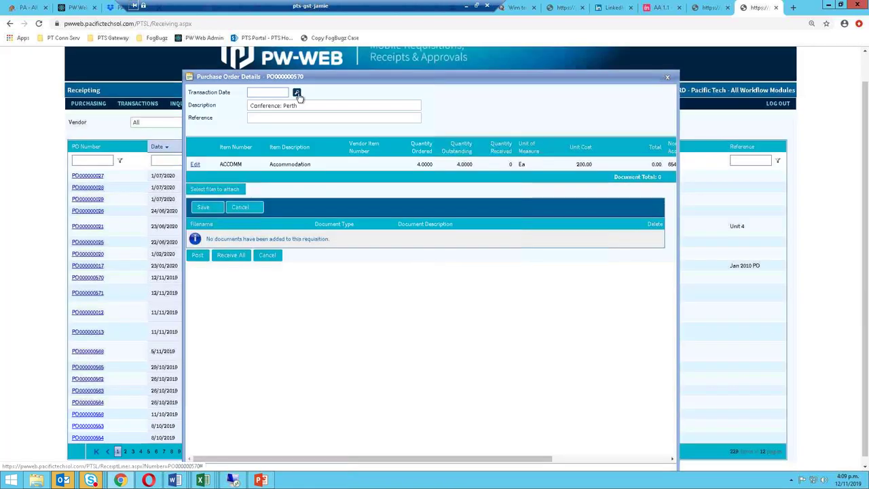
left_click(297, 93)
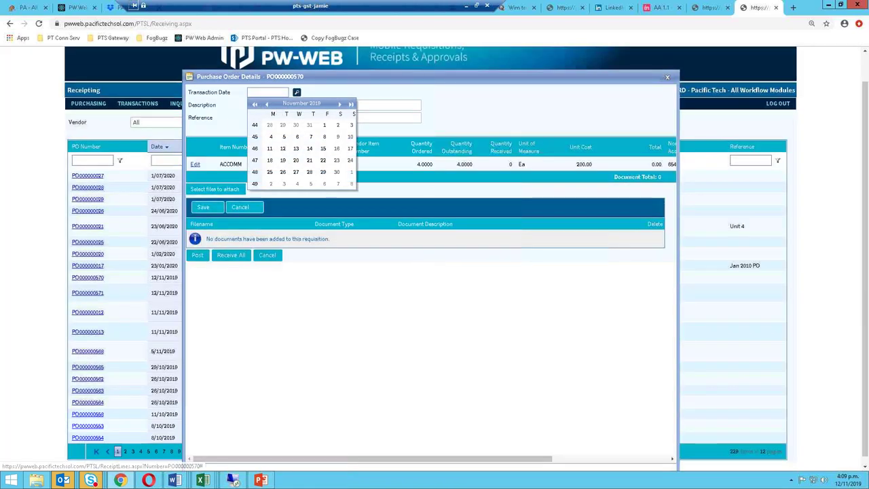
left_click(282, 149)
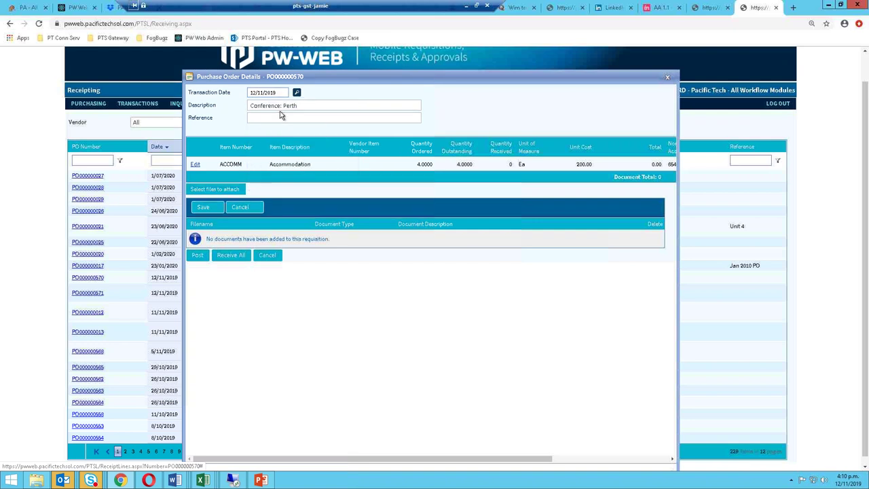
Step: Update the ACCOMM line with 3 received, marked as completed, and the comment "Came back early"
left_click(195, 164)
left_click(260, 178)
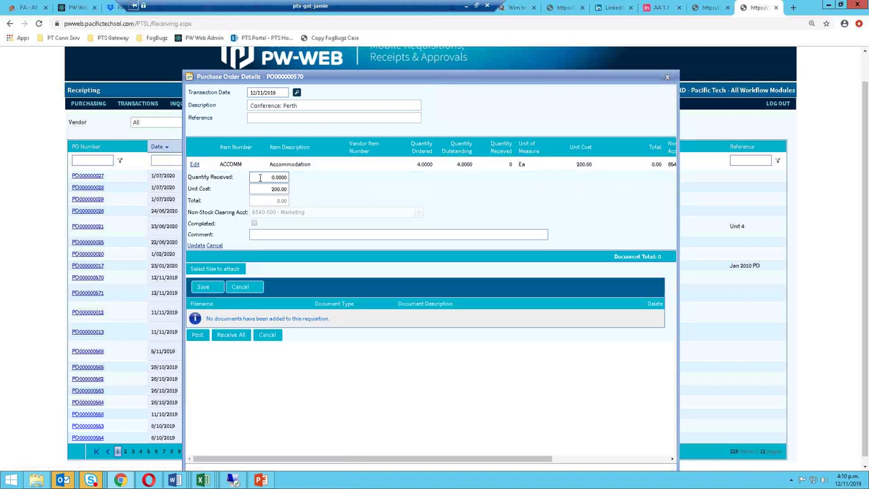
type("3")
left_click(255, 224)
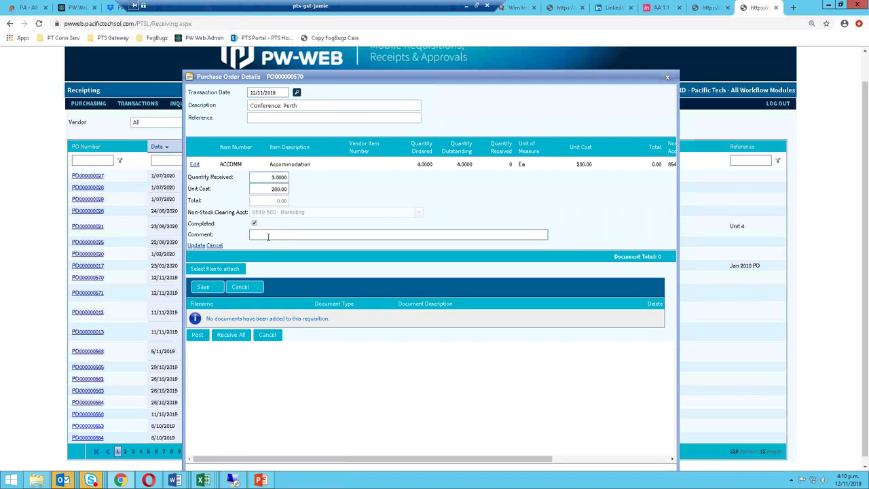
left_click(268, 236)
left_click(273, 252)
key("Delete")
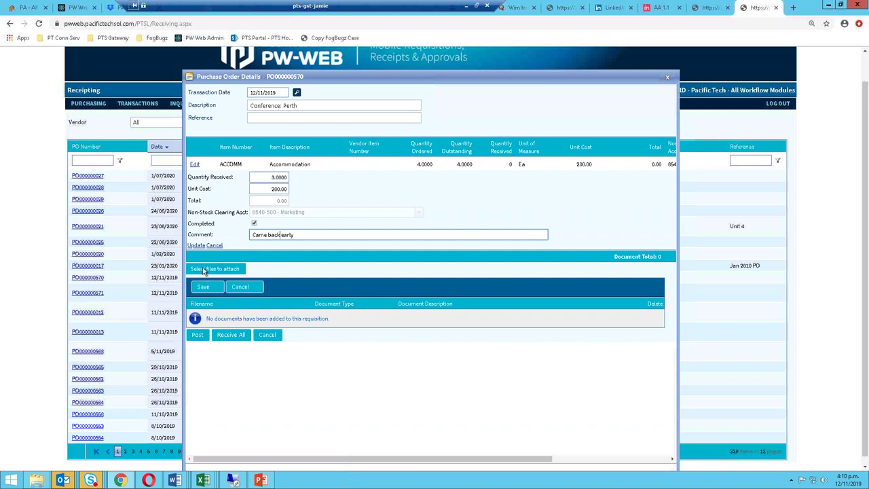
left_click(196, 246)
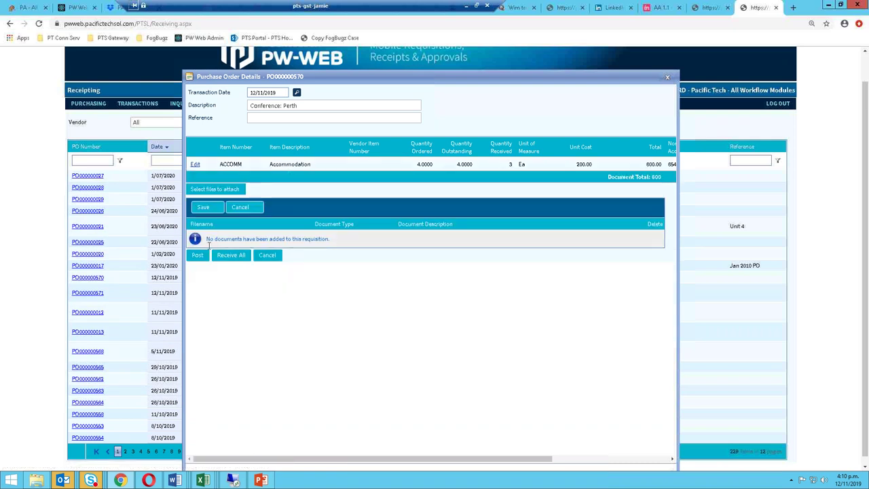
Step: Post the receipt for purchase order PO000000570, acknowledge its creation, and log out of PW-WEB
left_click(197, 255)
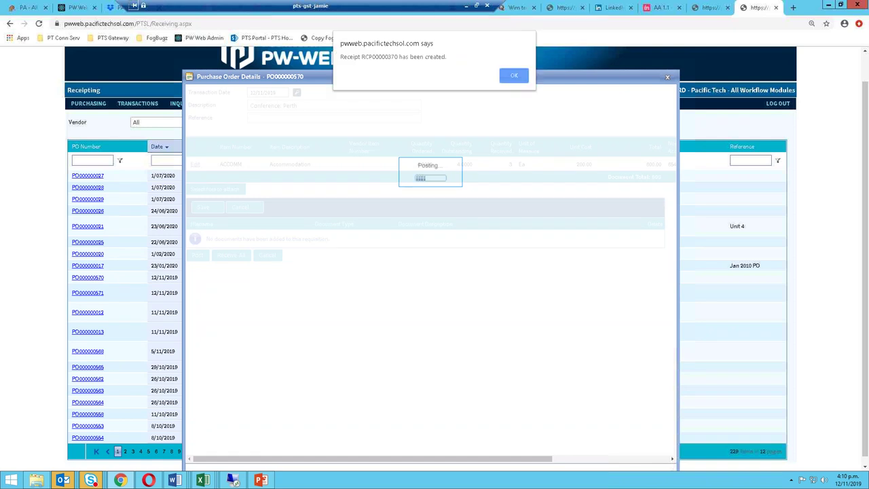
left_click(515, 76)
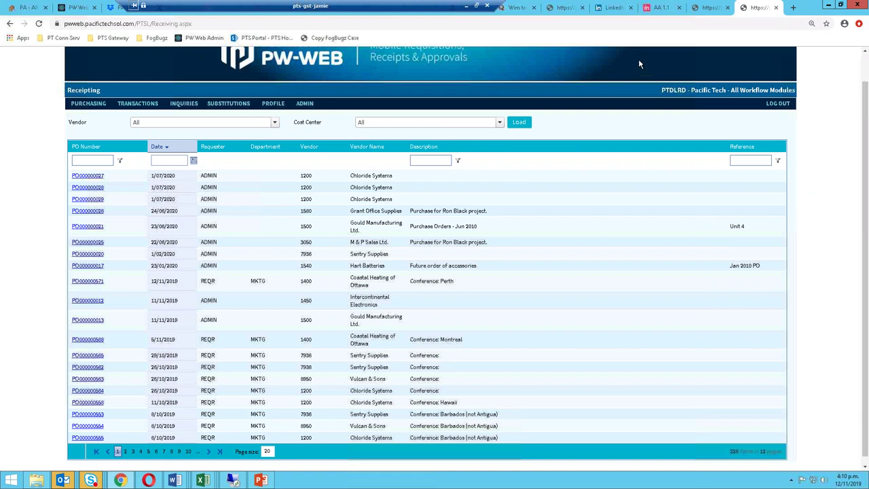
left_click(778, 103)
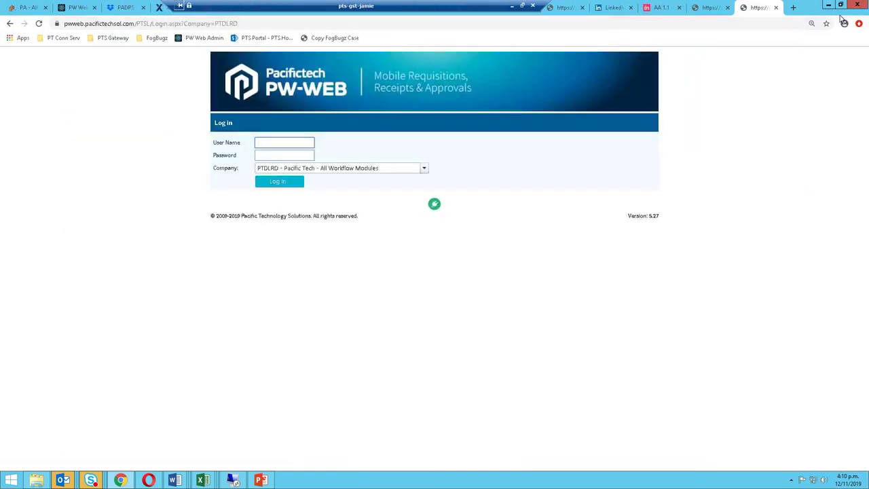
Step: Switch to Sage 300 and show the PA Transactions of Payables Workflow, collapsing the Purchase Orders group
left_click(828, 5)
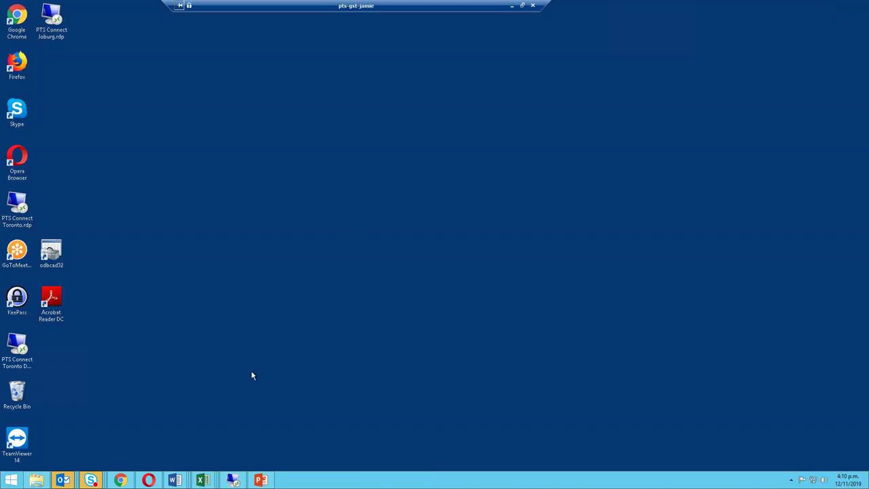
left_click(234, 482)
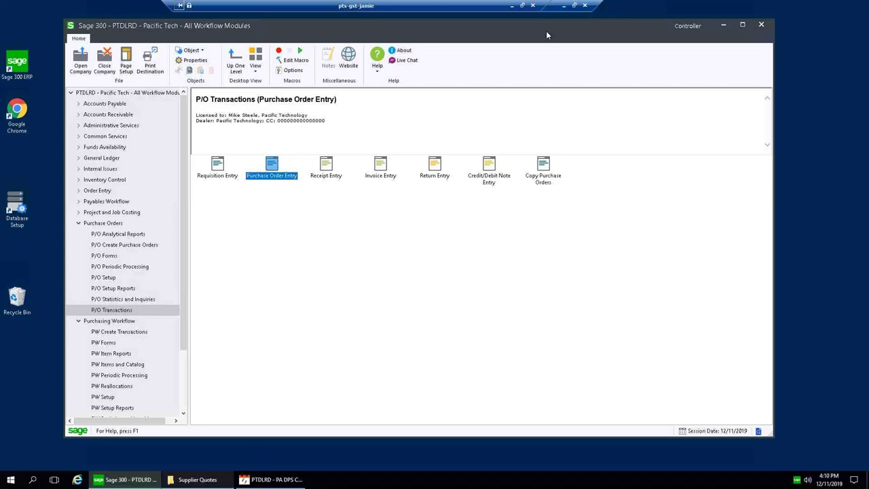
left_click(78, 223)
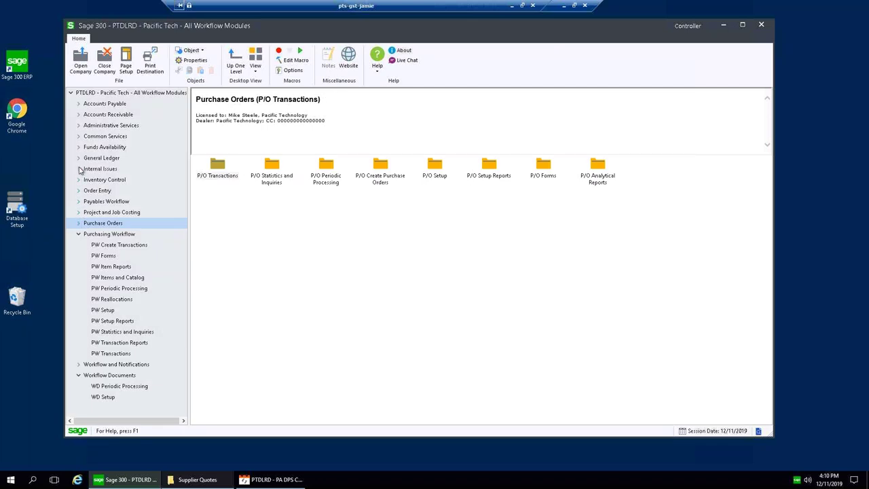
left_click(78, 202)
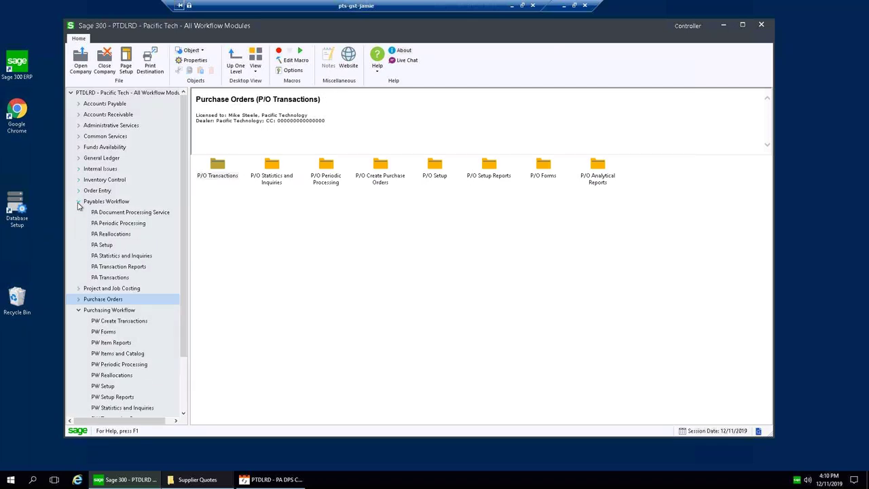
left_click(110, 277)
left_click_drag(388, 25, 394, 26)
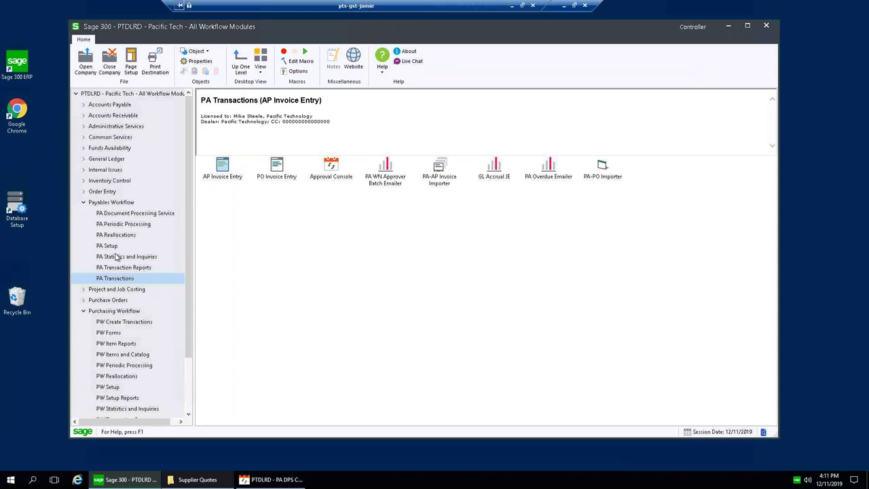
left_click(224, 169)
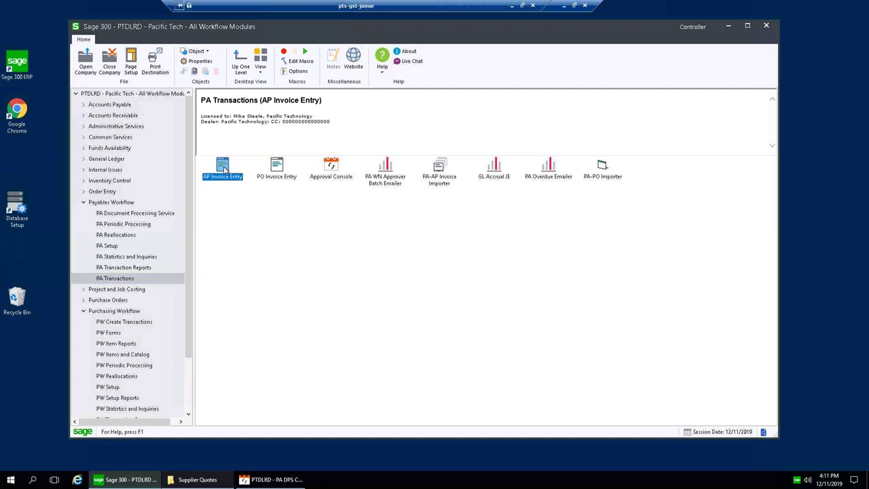
left_click(276, 166)
left_click(229, 171)
left_click(275, 167)
left_click(231, 168)
left_click(279, 167)
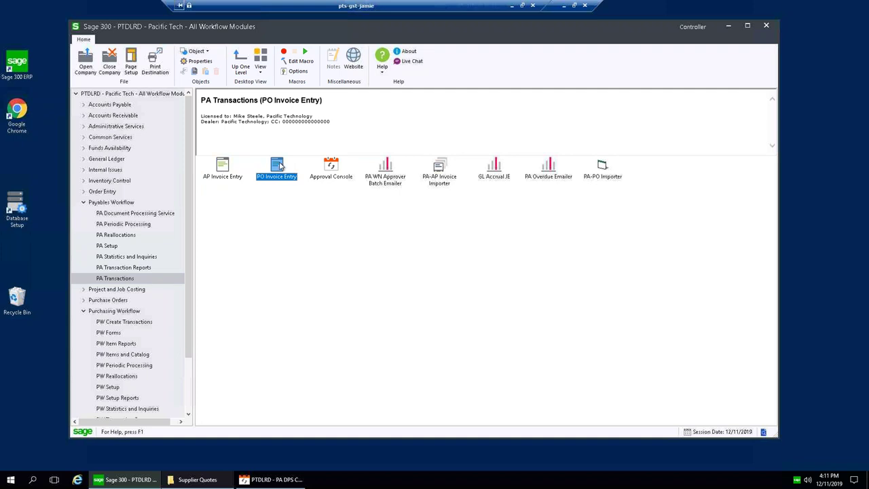
left_click(190, 166)
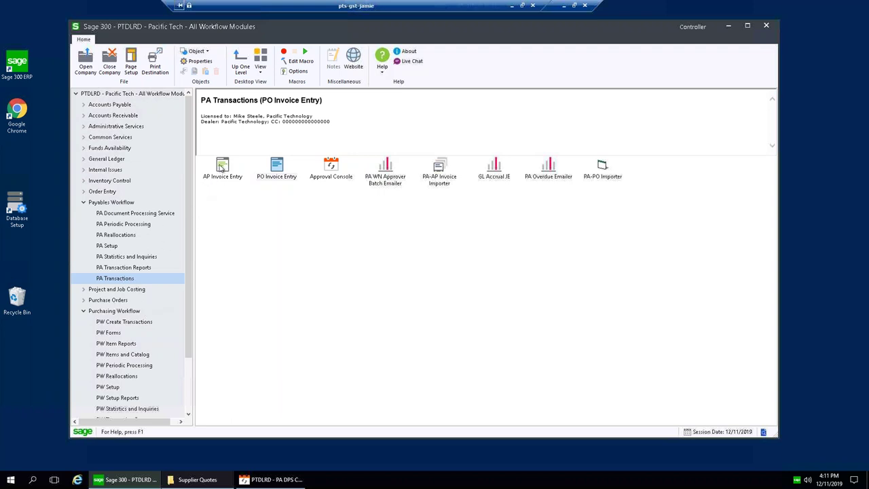
Step: Try to reopen the company, and close the PA DPS program window that is still open
left_click(83, 59)
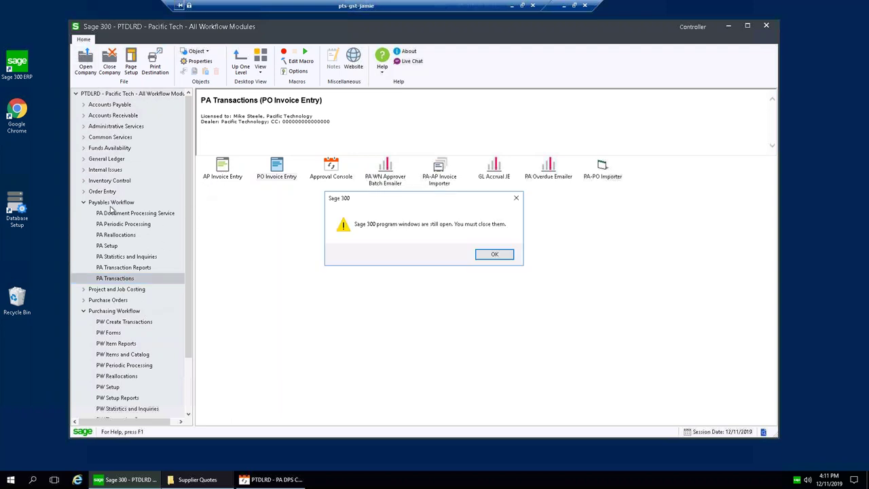
left_click(508, 257)
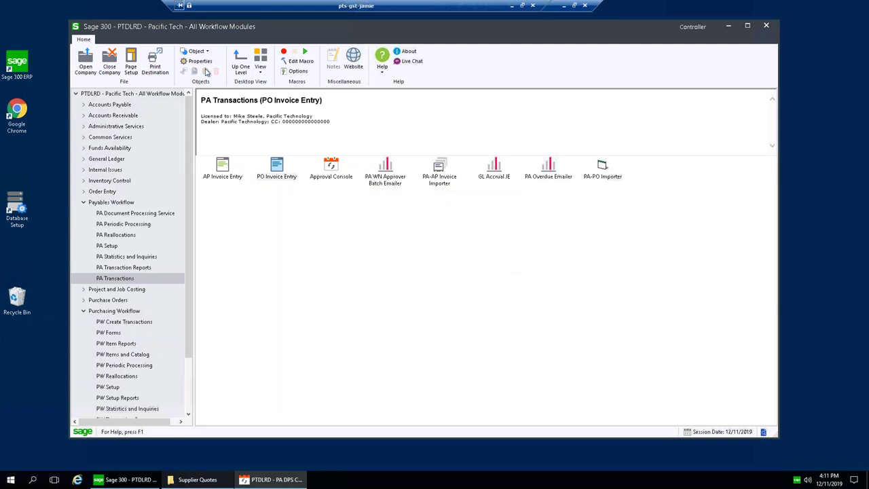
left_click(85, 60)
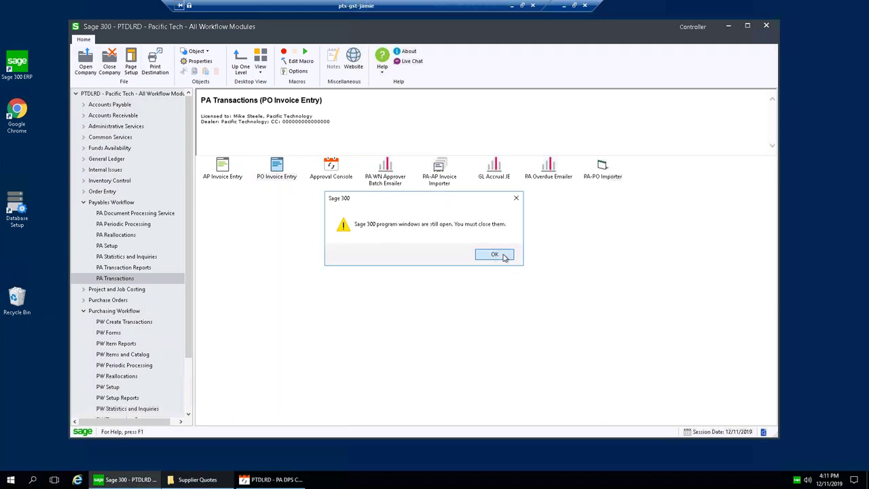
left_click(494, 255)
left_click(271, 480)
left_click(698, 321)
Step: Open the PTDLRD company with user ID AP and the account password
left_click(85, 60)
type("AP")
key("Tab")
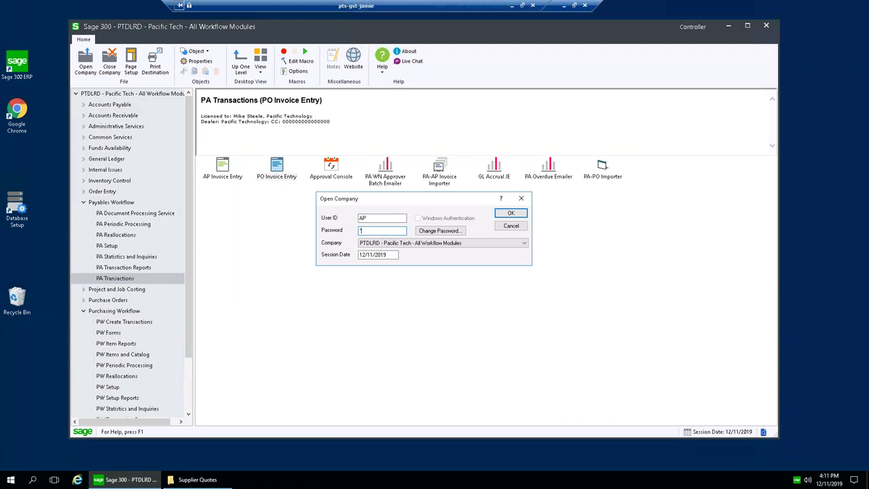
key("Return")
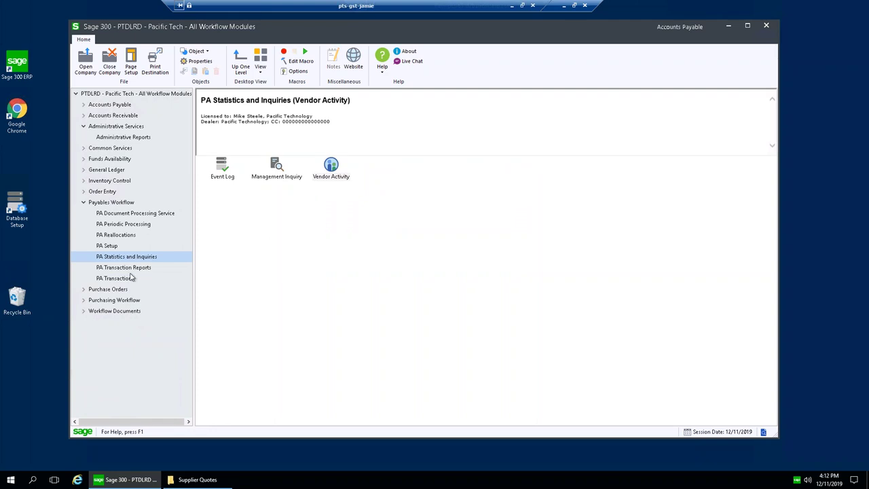
Step: Open AP Invoice Entry from PA Transactions and start document 191112-AP-001 of type Invoice for vendor 1200
left_click(175, 275)
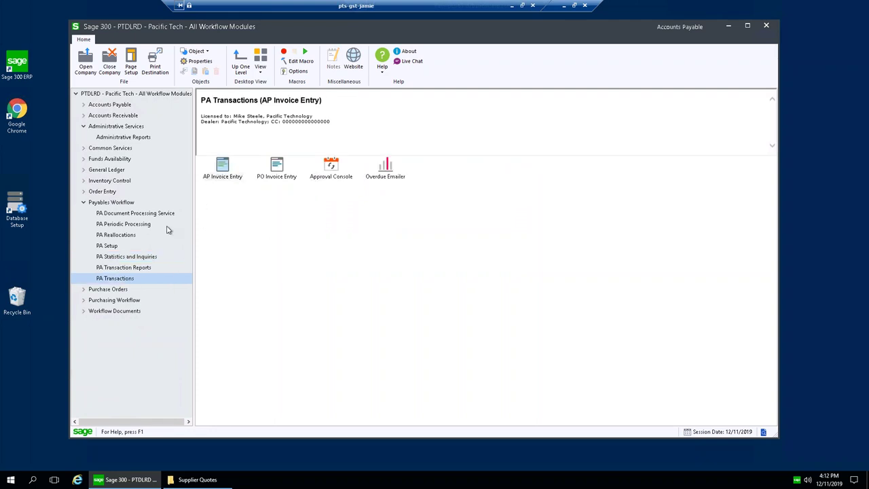
double_click(226, 164)
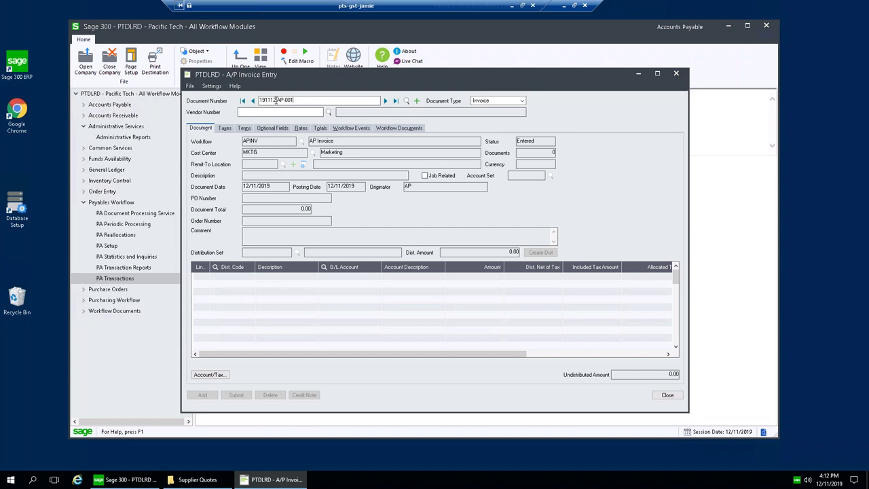
key("Tab")
left_click(496, 103)
left_click(496, 108)
left_click(310, 112)
type("1200")
key("Tab")
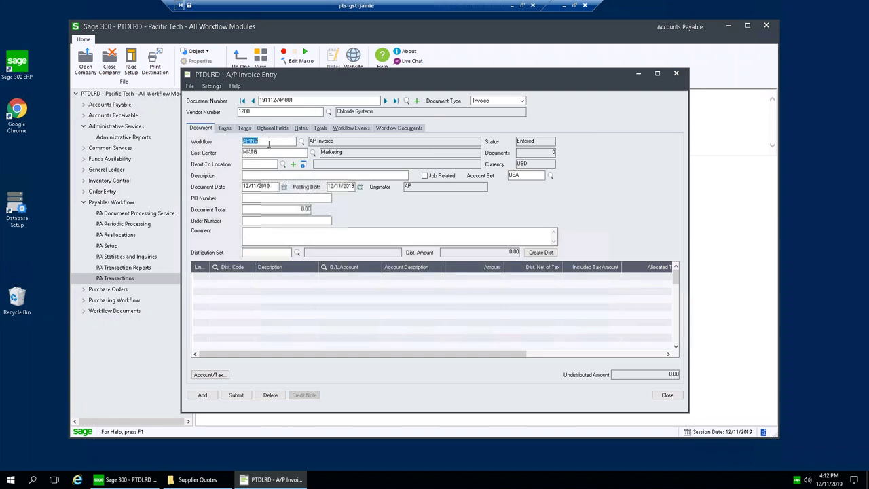
Step: Set the invoice's document total to 10,825.00
left_click(268, 152)
left_click(273, 208)
type("10,825")
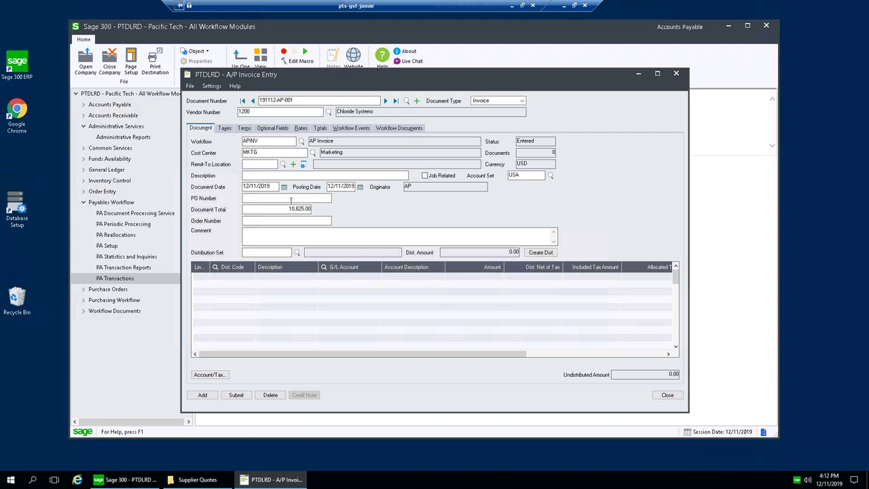
key("Tab")
type("1")
left_click_drag(459, 76, 463, 68)
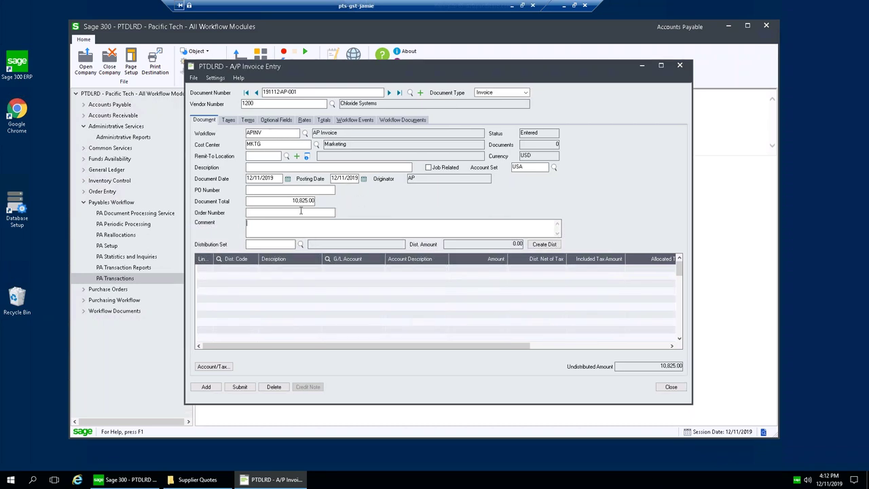
Step: Enter a distribution line for G/L account 6500-100 with an amount of 10,000.00 and add the invoice
left_click(271, 273)
left_click(313, 270)
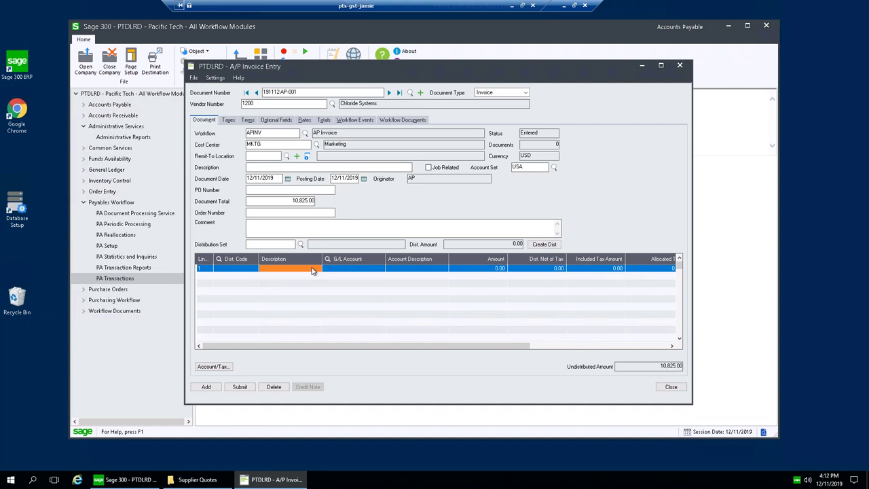
key("Tab")
type("6500")
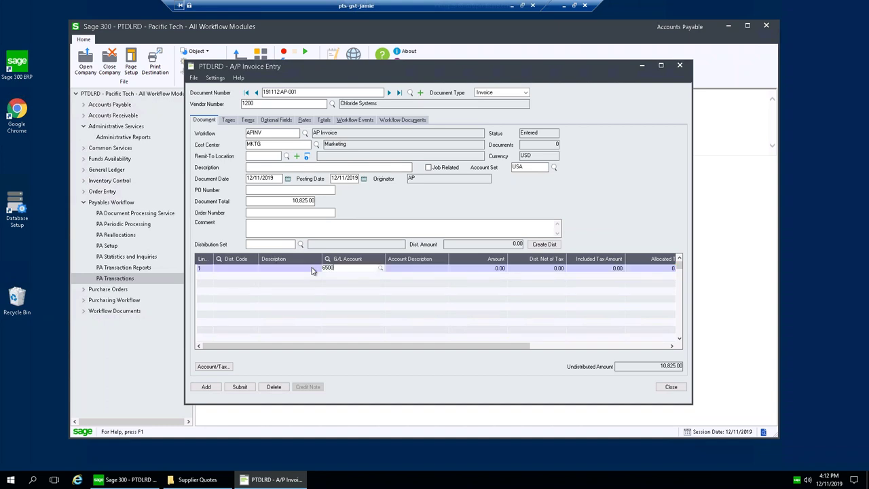
type("-100")
key("Tab")
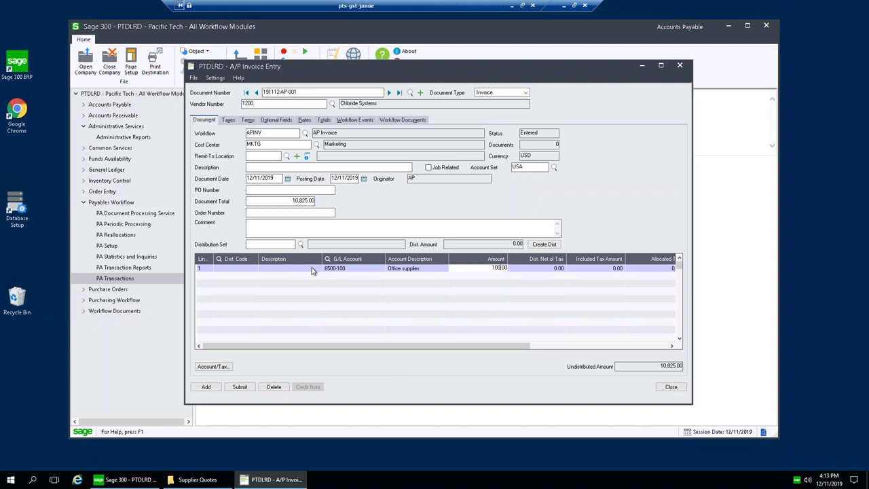
key("Tab")
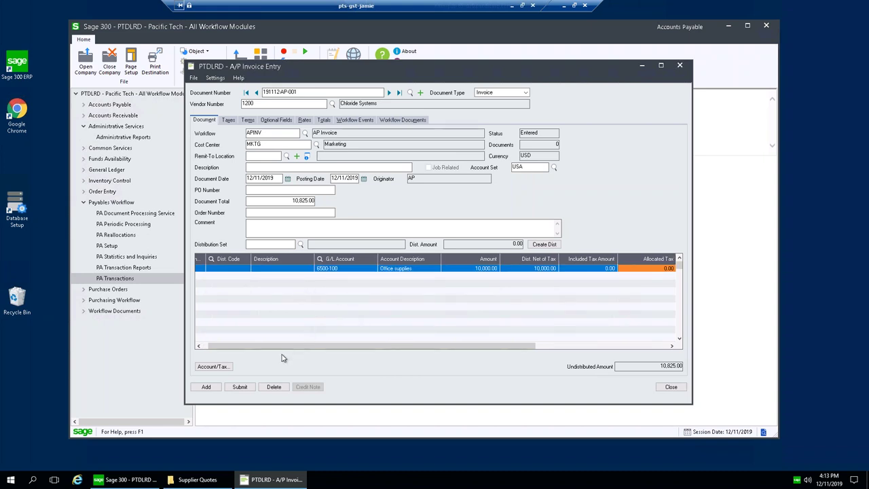
left_click(215, 387)
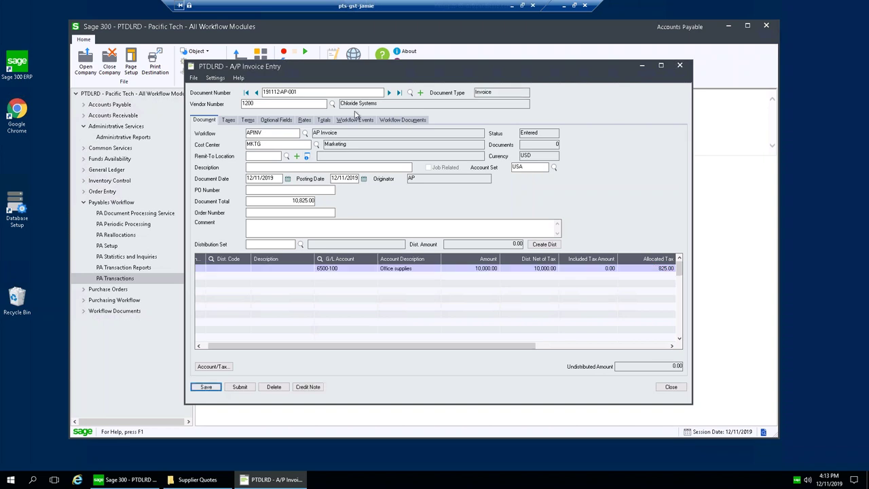
Step: Attach PB Tech - JS - SIHD872105 from the Supplier Invoice Images folder as a workflow document described as Invoice, type INV
left_click(399, 122)
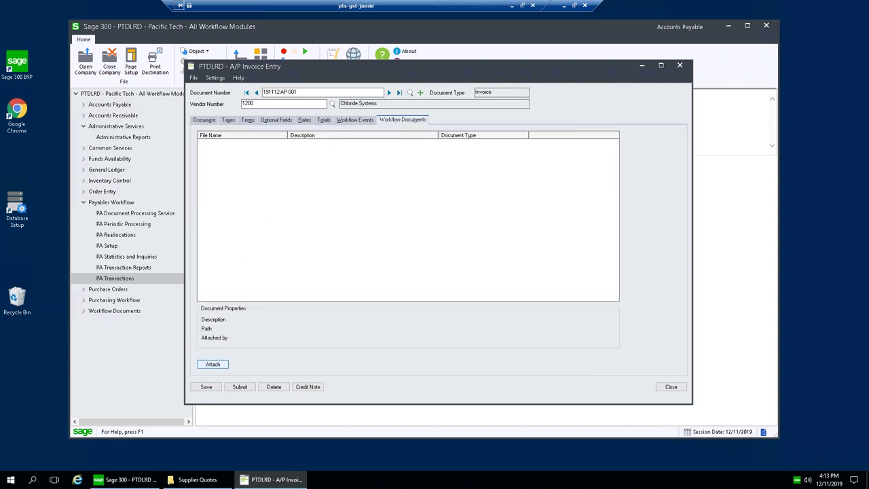
left_click(213, 363)
left_click_drag(346, 125, 338, 100)
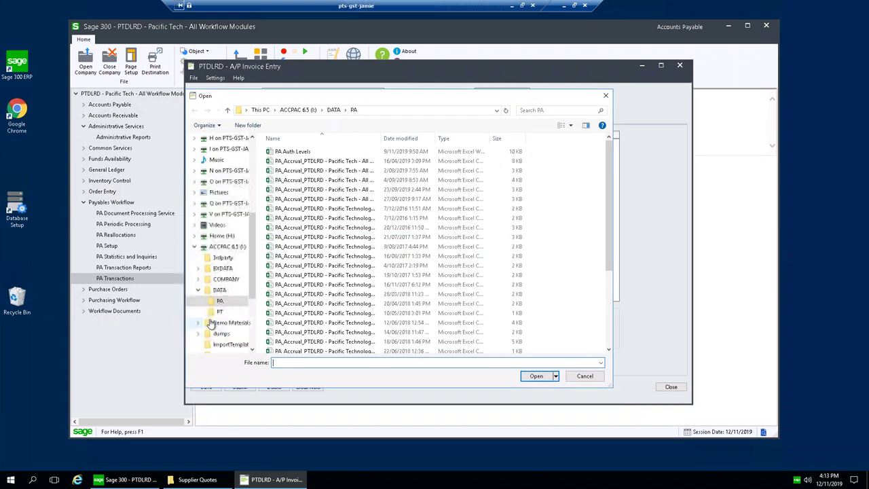
left_click(200, 323)
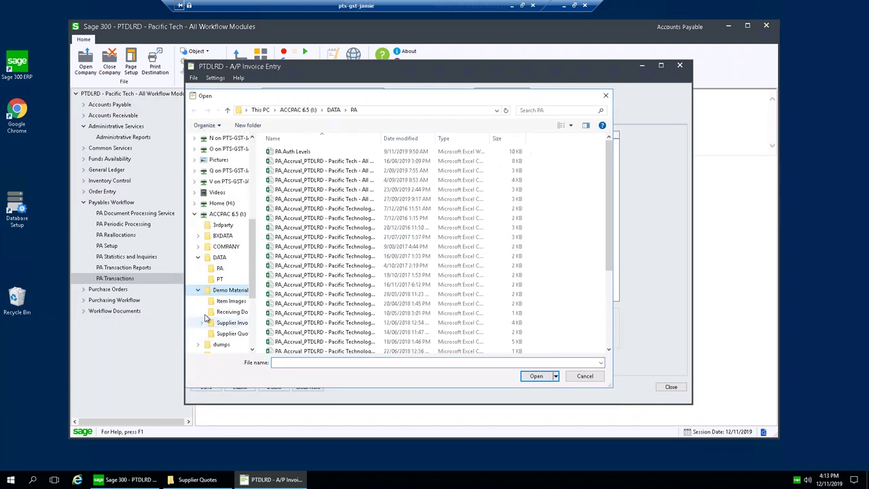
left_click(202, 322)
left_click(213, 322)
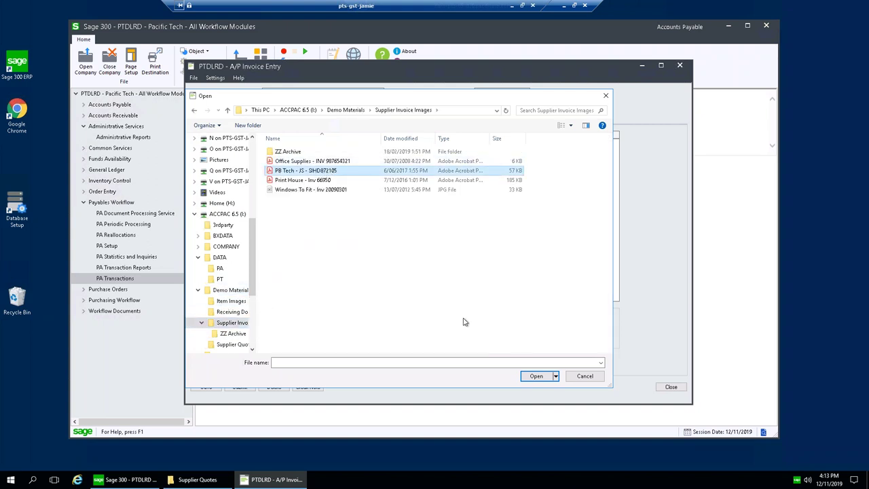
left_click(535, 378)
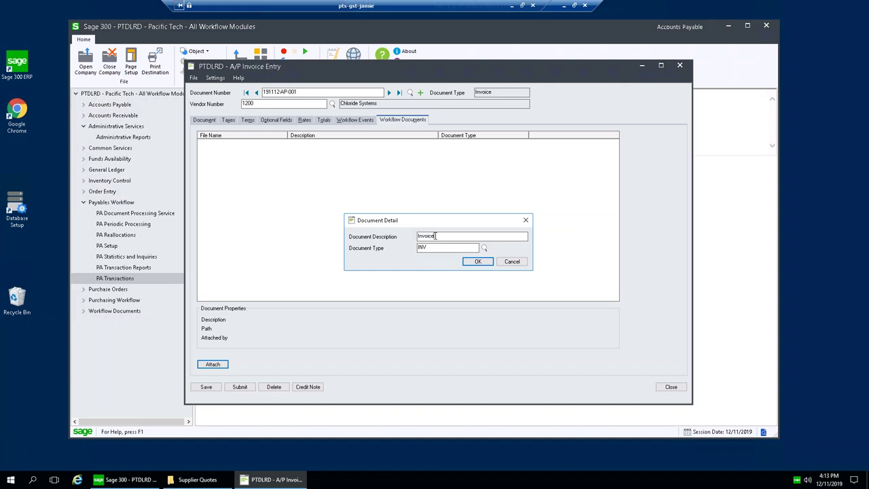
left_click(487, 262)
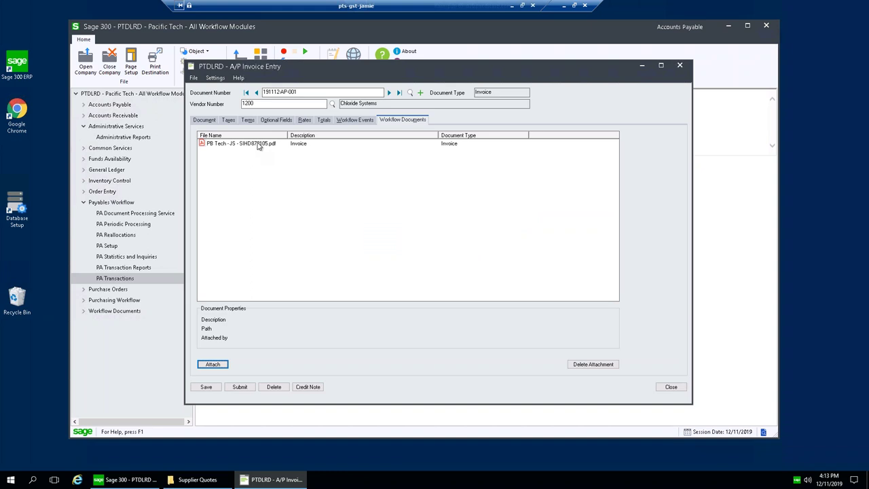
Step: Submit the invoice for approval from its document details and view its workflow events
left_click(208, 120)
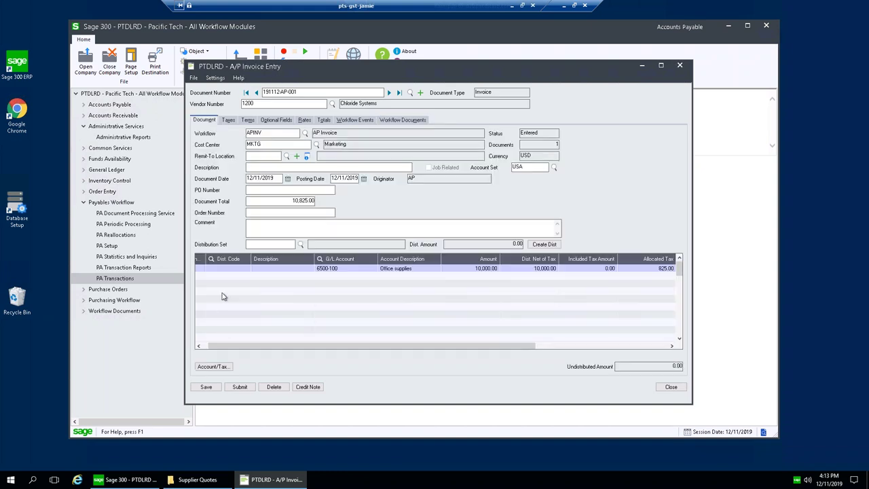
left_click(240, 387)
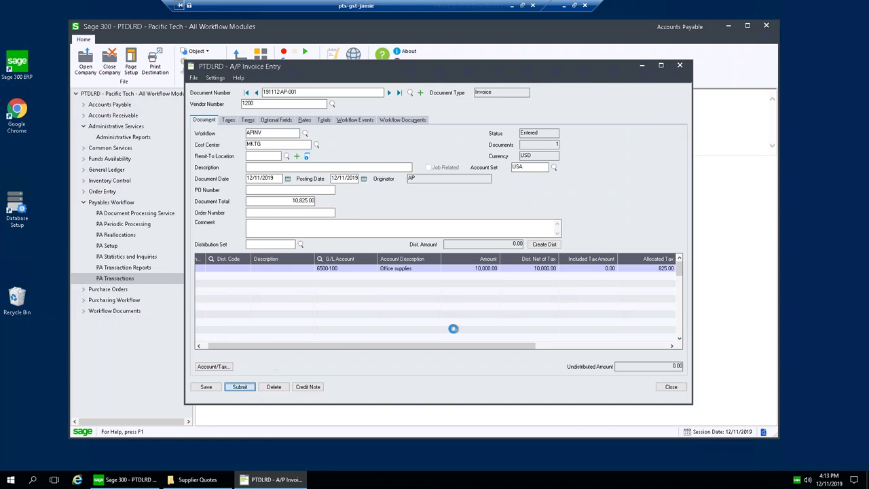
left_click(359, 120)
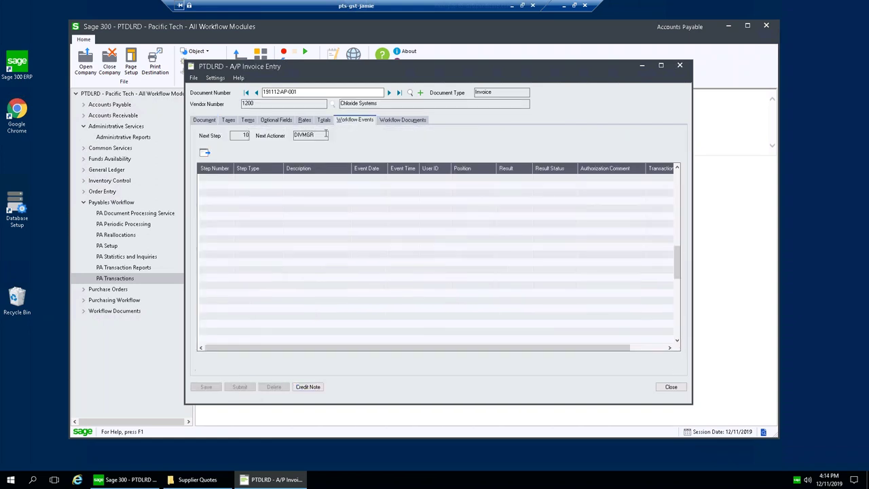
Step: Close A/P Invoice Entry, switch to PW-WEB in Chrome and log in to PTDLRD as DIVMGR with the account password
left_click(679, 65)
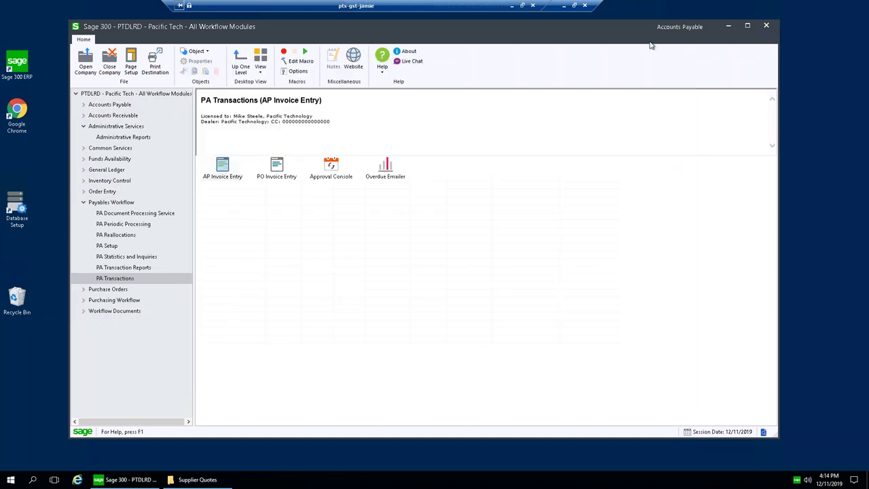
left_click(563, 5)
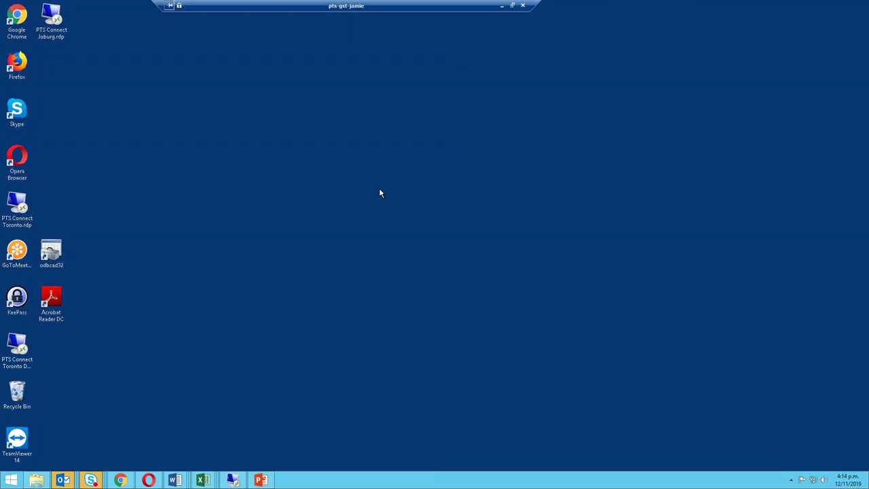
left_click(120, 480)
left_click(275, 140)
type("DIVMGR")
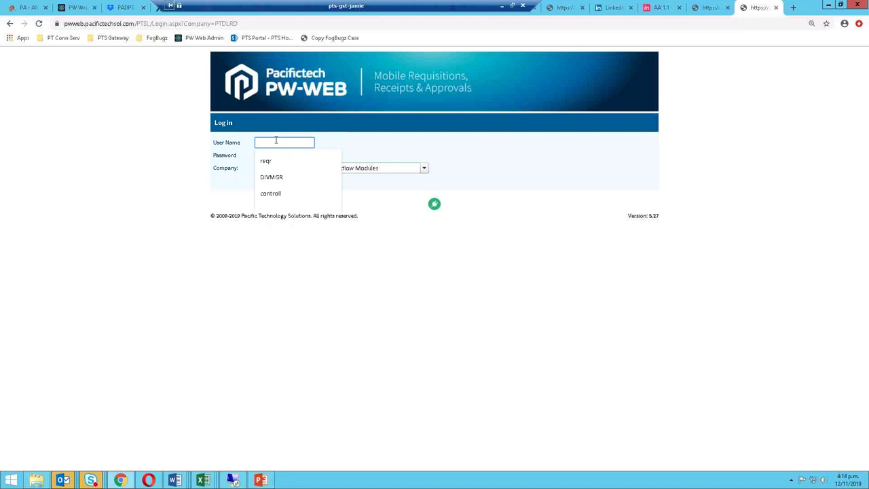
key("Tab")
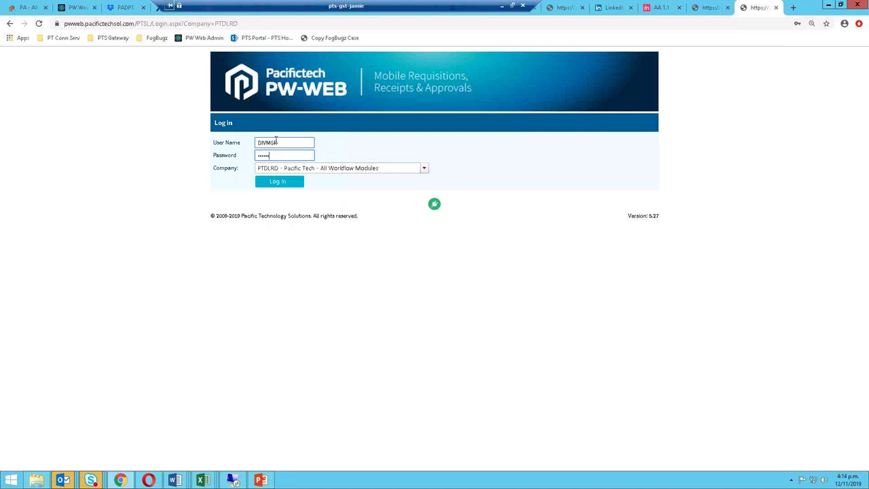
key("Tab")
left_click(281, 184)
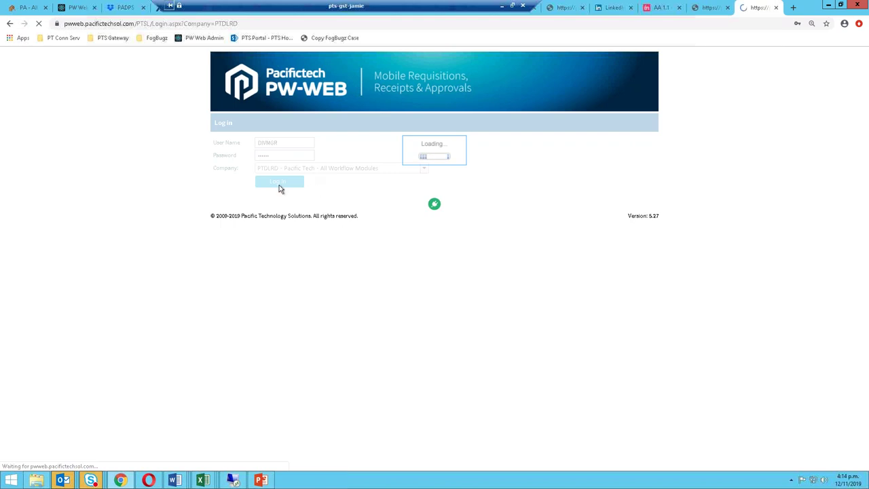
Step: Open invoice 191112-AP-001 from the supplier invoice approvals and view its attached PB Tech - JS - SIHD872105 PDF
mouse_move(95, 138)
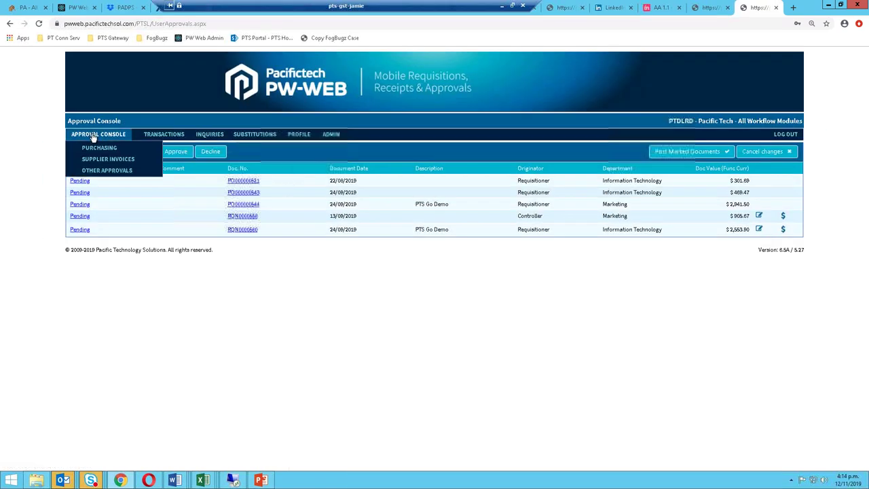
left_click(102, 159)
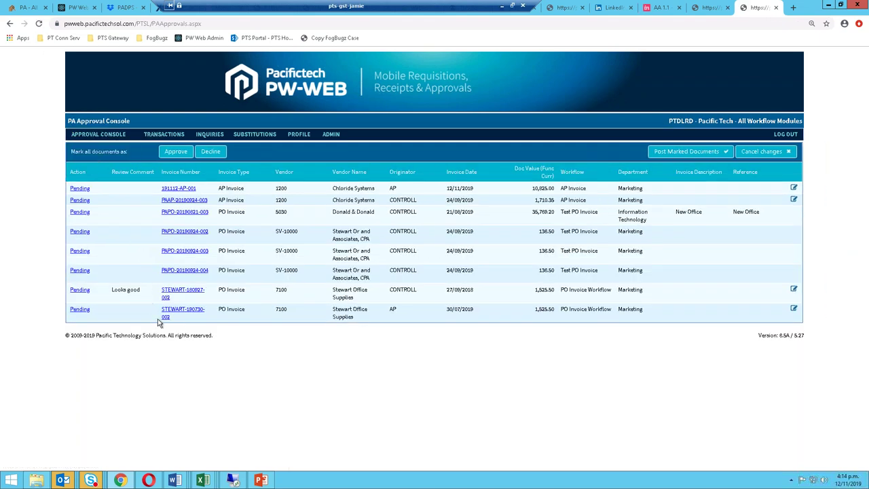
left_click(185, 191)
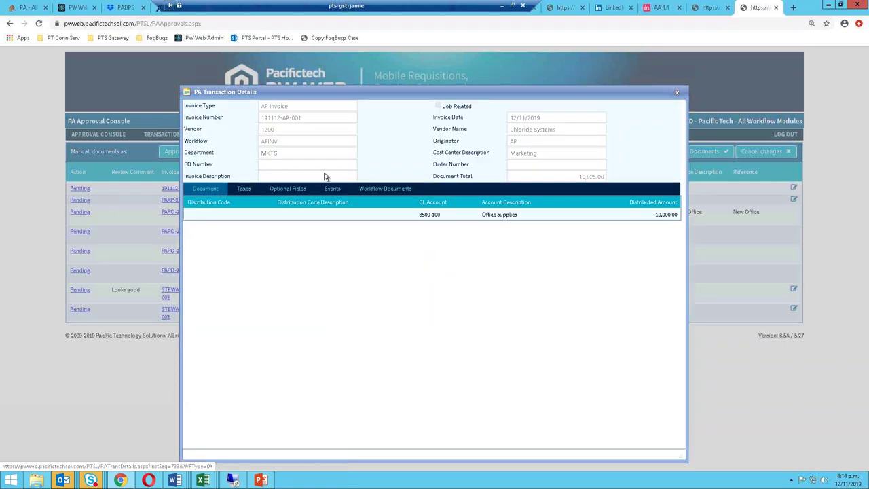
left_click(384, 189)
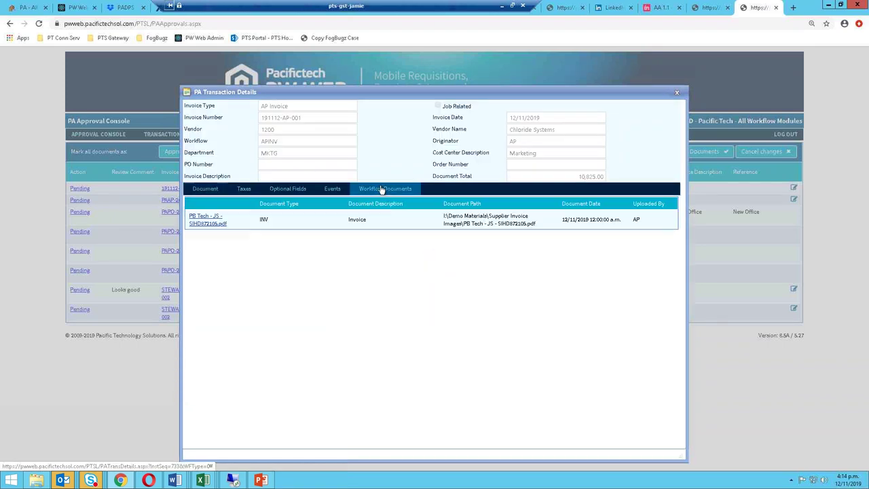
left_click(212, 222)
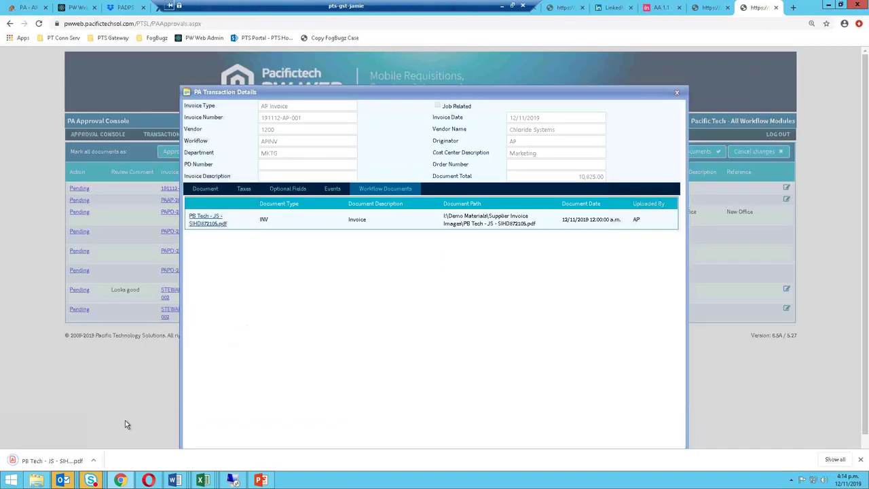
left_click(67, 460)
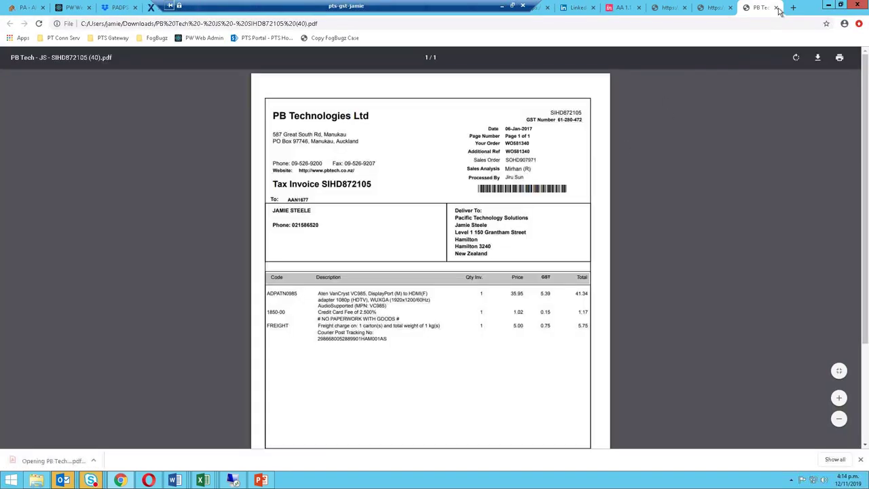
left_click(776, 7)
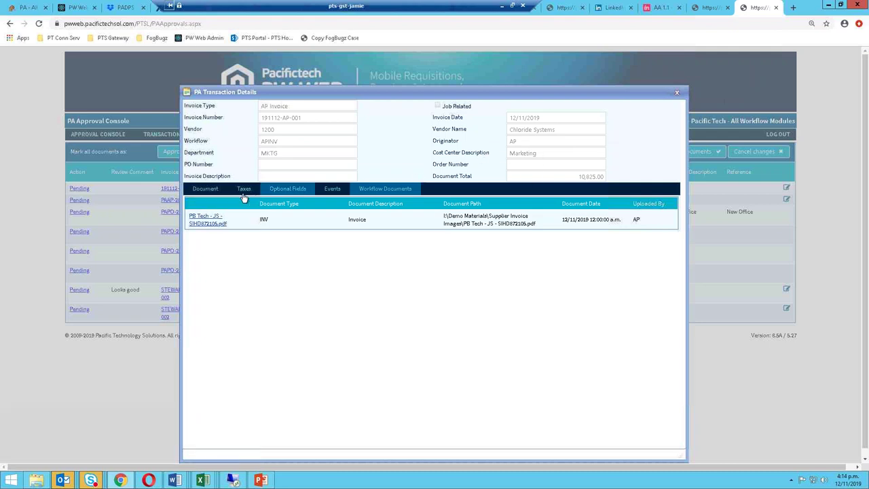
Step: Review the invoice's distribution lines in the transaction details and close the details
left_click(205, 188)
left_click_drag(567, 89, 560, 83)
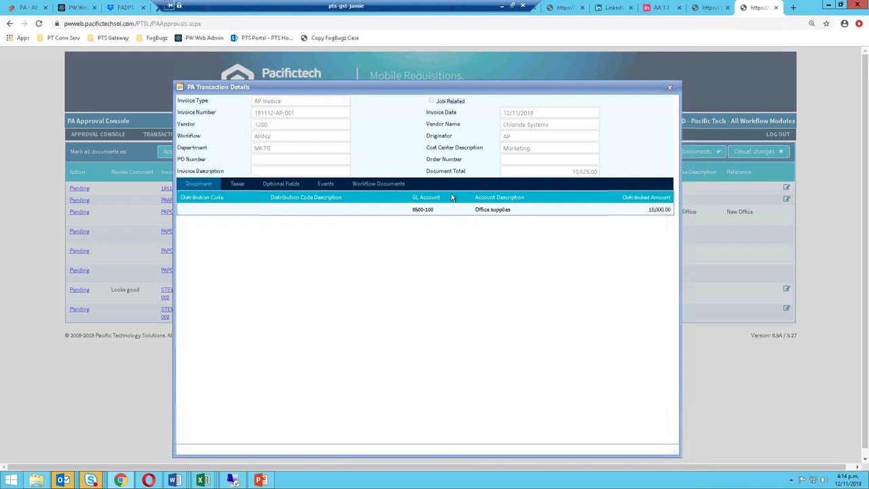
left_click(669, 89)
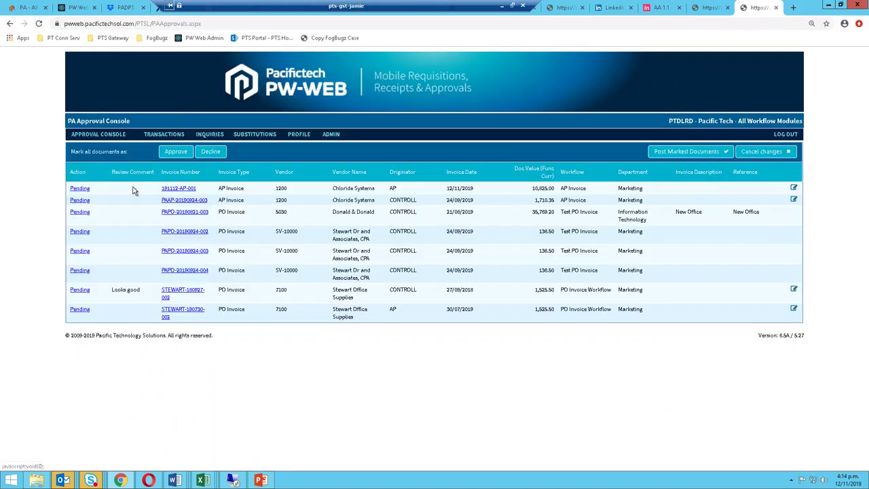
Step: Mark invoice 191112-AP-001 as Approve with the review comment "This is fine" and post the marked document
left_click(87, 190)
left_click(103, 191)
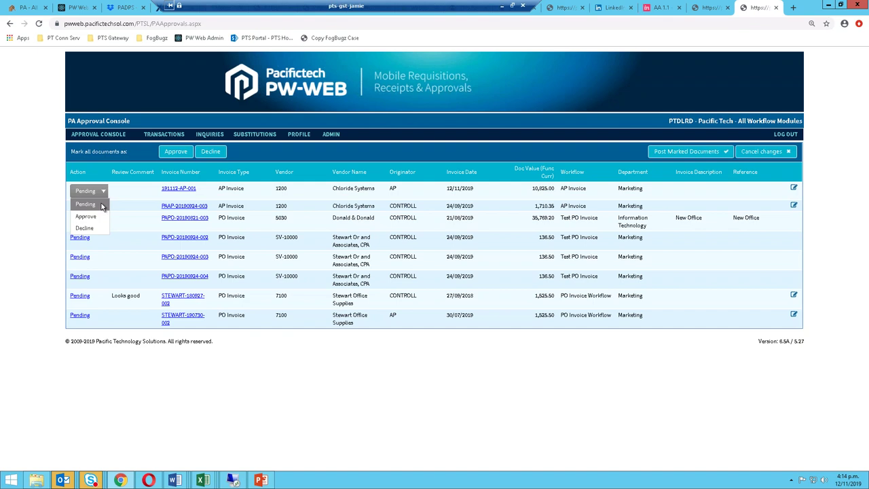
left_click(85, 215)
left_click(131, 191)
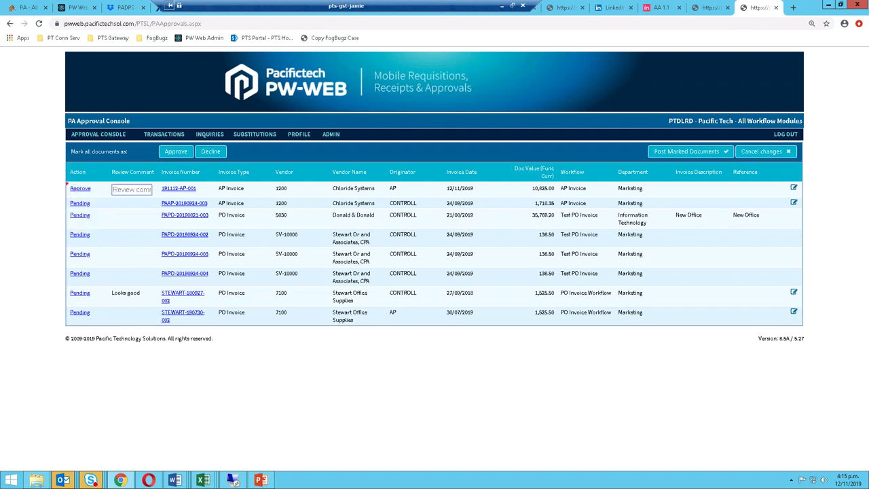
type("THis")
key("Delete")
type("his is fine")
left_click(709, 150)
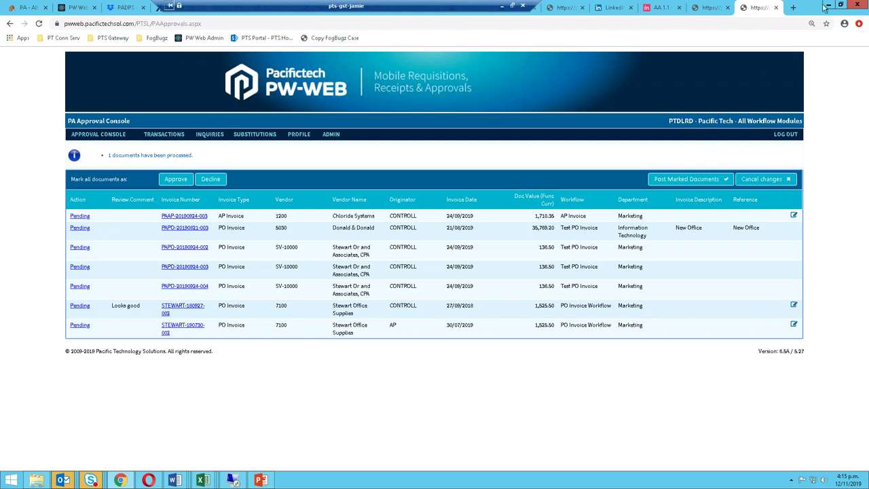
Step: Log out of PW-WEB and switch back to the Sage 300 remote desktop session
left_click(786, 134)
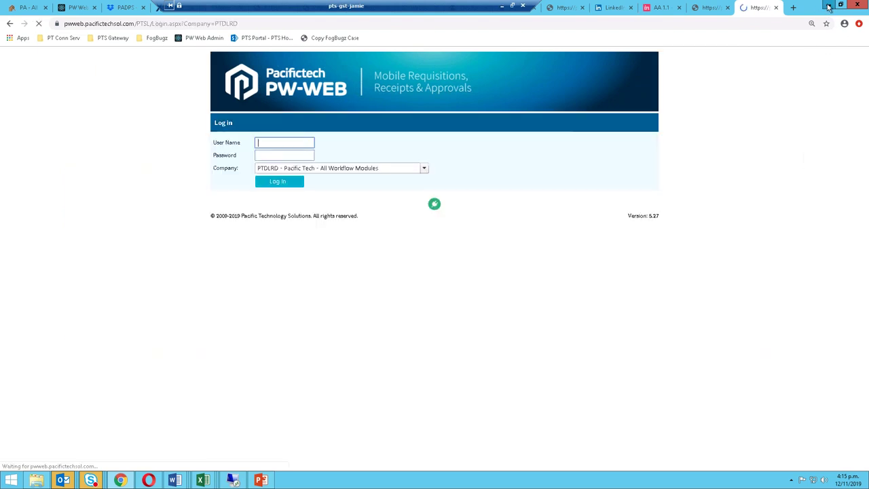
left_click(828, 7)
right_click(232, 480)
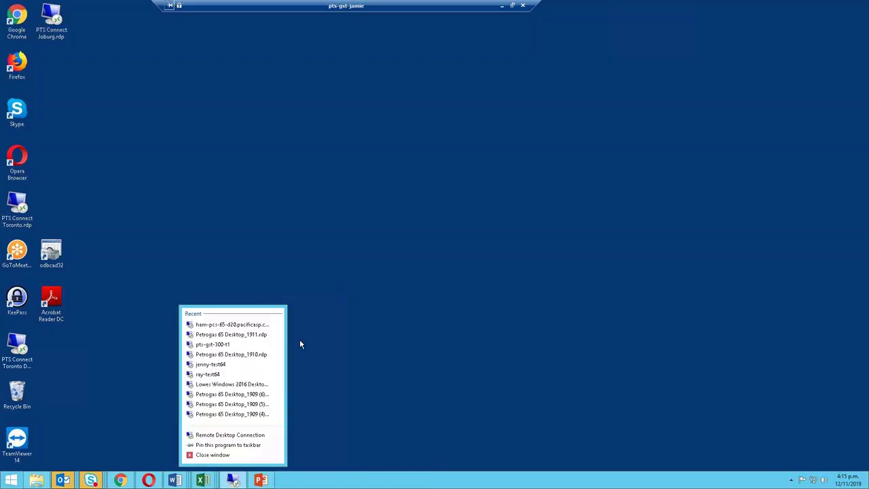
left_click(233, 477)
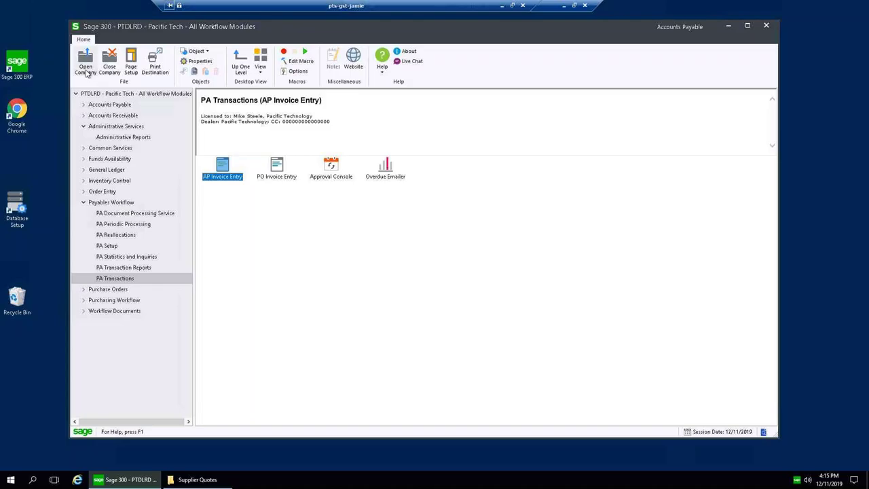
Step: Reopen company PTDLRD in Sage 300 as CONTROLL with the account password and session date 12/11/2019
left_click(85, 65)
left_click(382, 219)
type("CONTROLL")
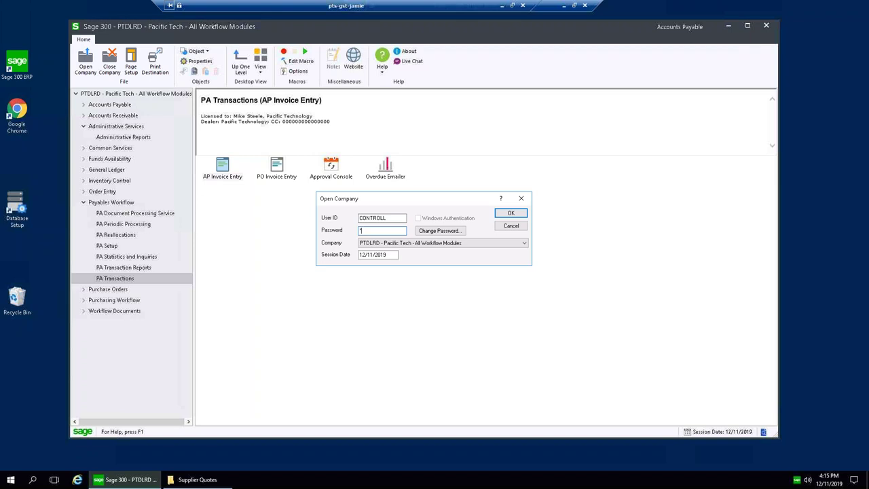
key("Return")
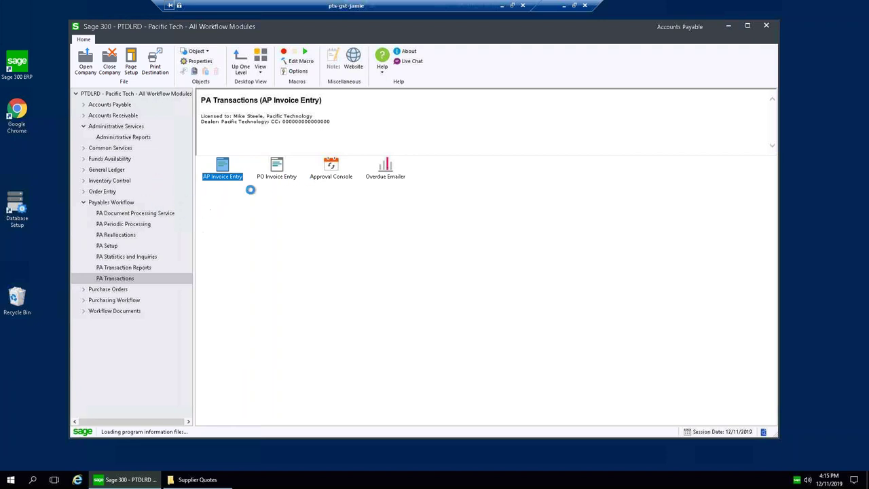
left_click(485, 258)
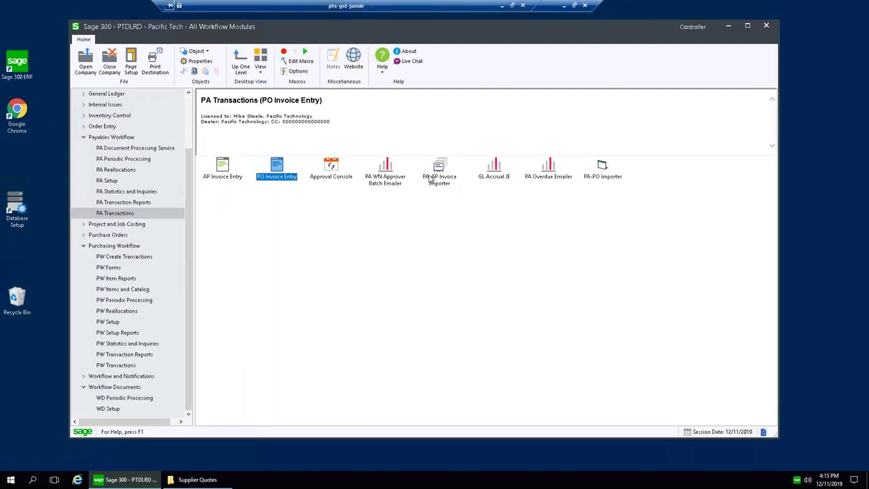
Step: Approve invoice 191112-AP-001 in the PA Approval Console, post the approval and close the console
double_click(341, 171)
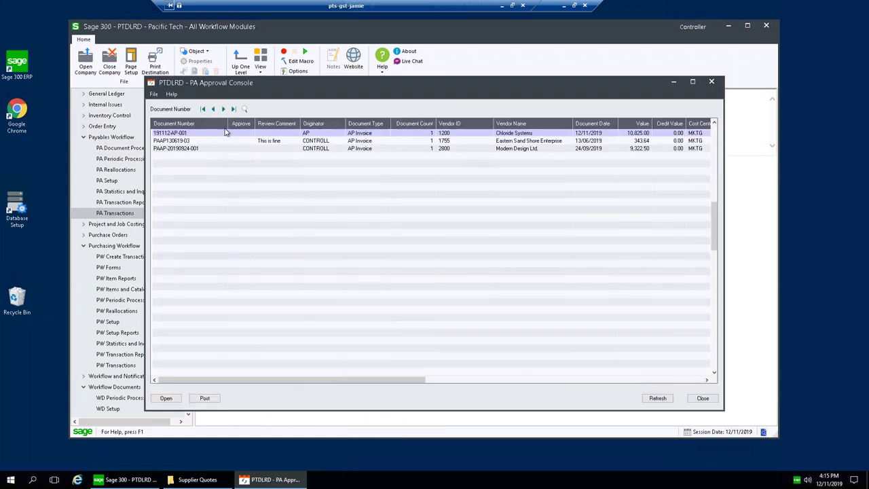
left_click(243, 132)
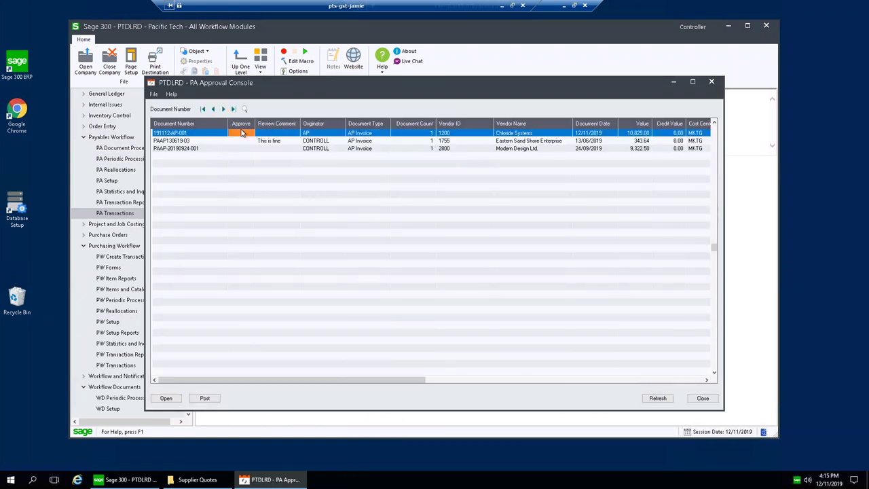
left_click(205, 398)
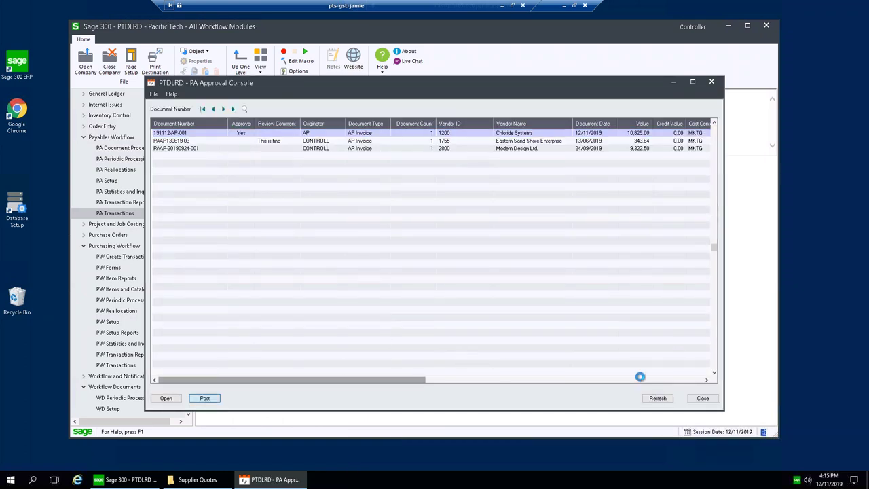
left_click(702, 399)
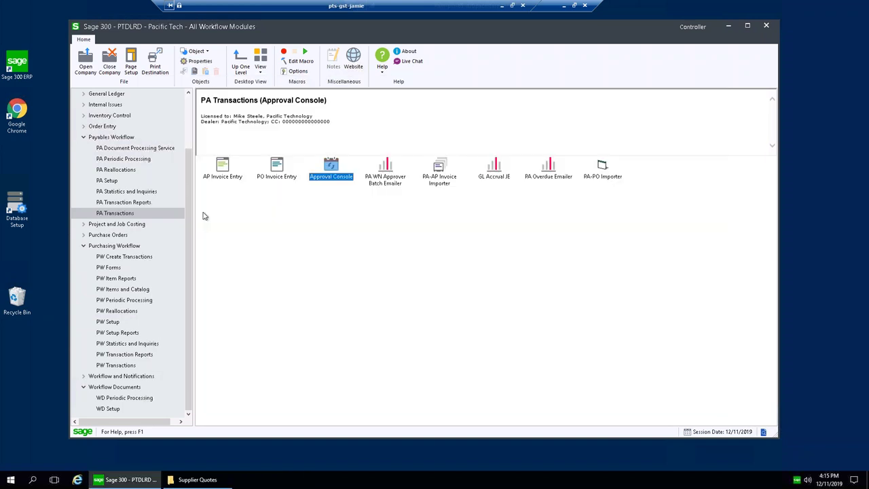
Step: Collapse Payables Workflow and open the A/P Invoice Batch List from the Accounts Payable transactions
left_click(85, 139)
left_click(84, 104)
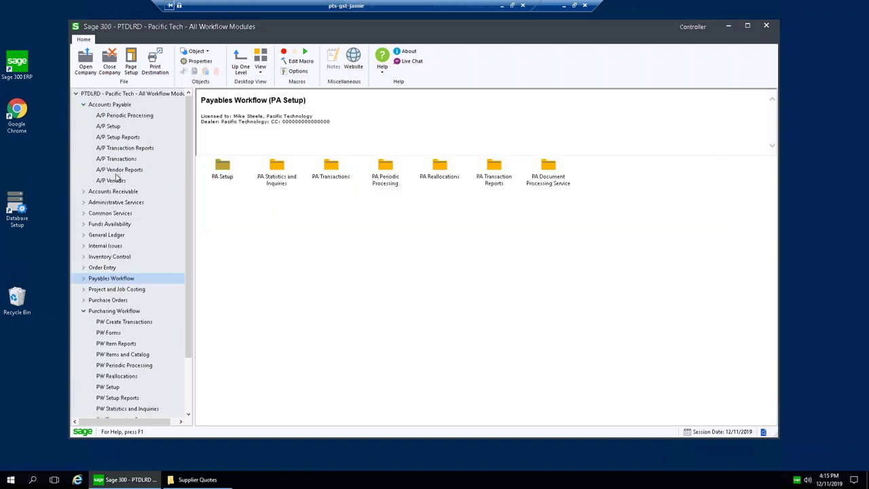
left_click(123, 159)
left_click(223, 168)
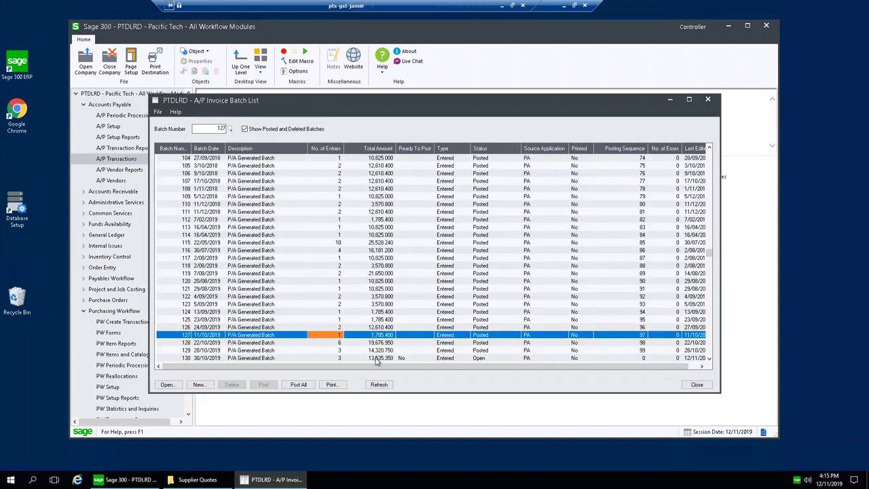
Step: Review batch 130's entries, ready-to-post status and source application, then open it and display the entry for document 191112-AP-001
left_click(376, 359)
left_click(344, 359)
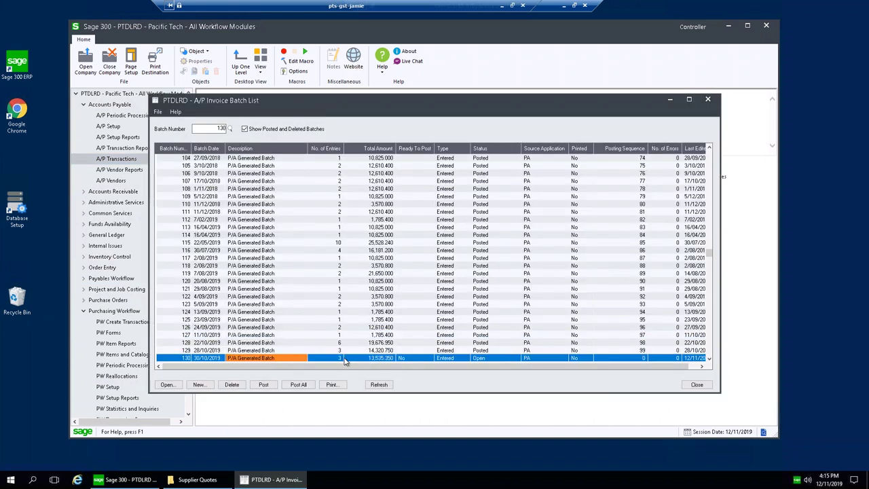
left_click(342, 359)
left_click(404, 359)
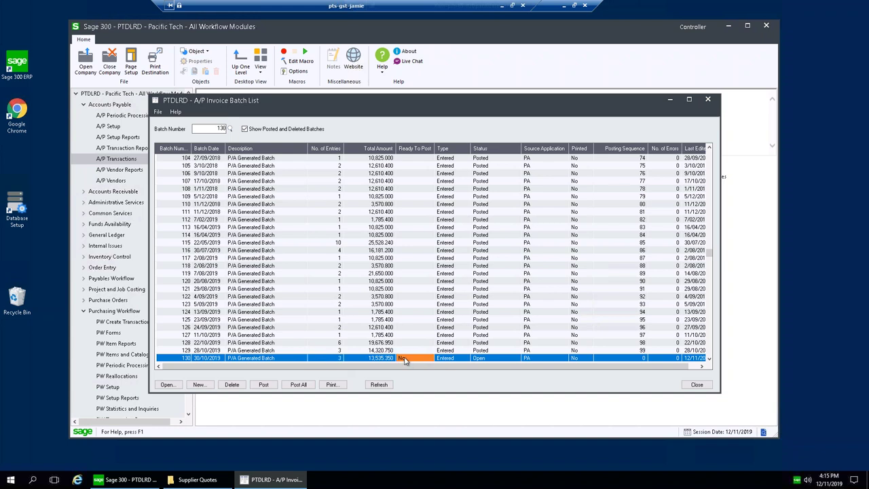
left_click(534, 359)
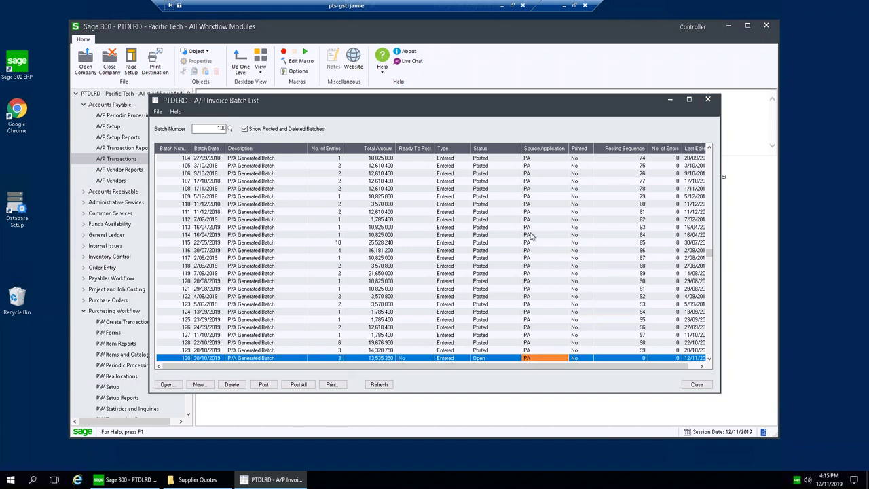
left_click_drag(519, 99, 523, 80)
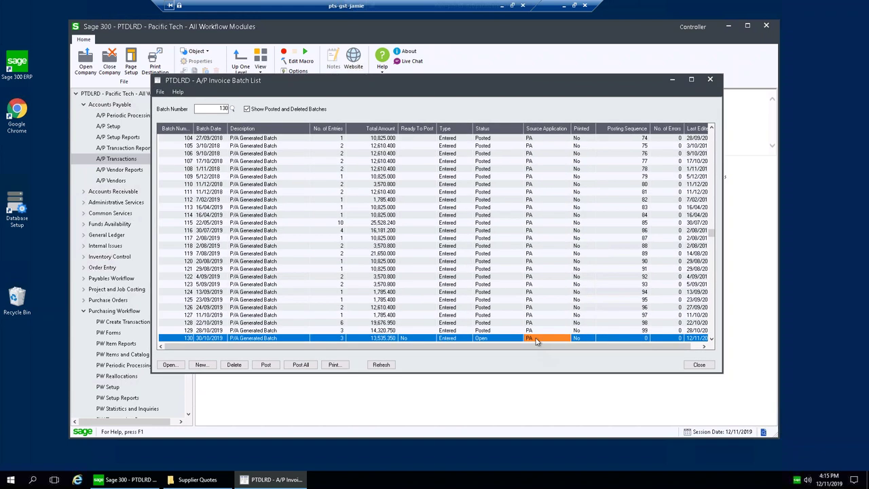
left_click(178, 367)
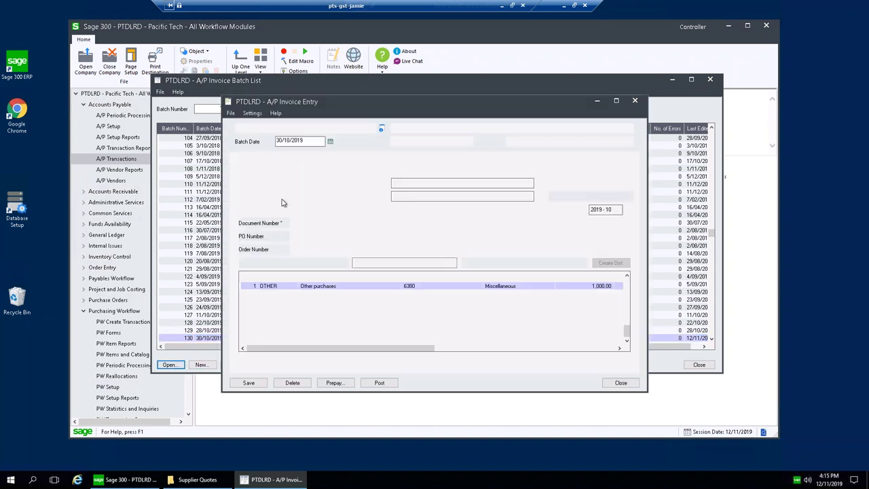
left_click(345, 170)
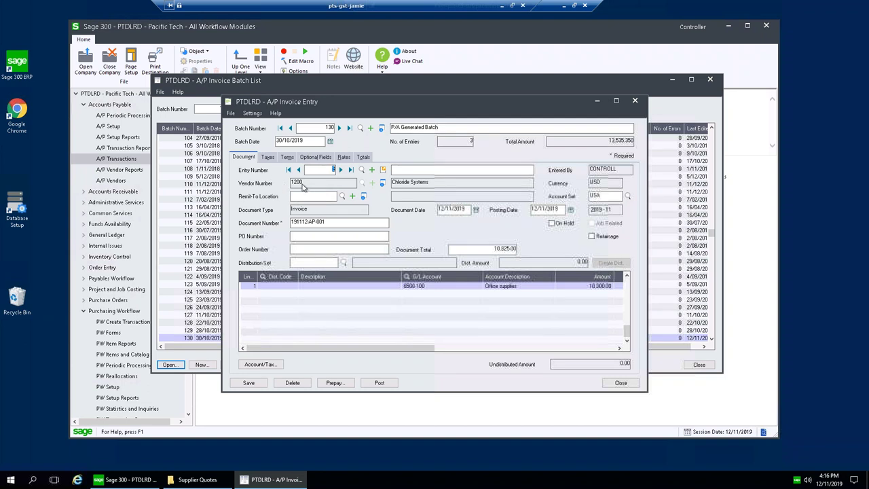
Step: Check the document number, close the invoice entry, then mark A/P batch 130 ready to post and post it
left_click_drag(291, 222, 306, 222)
left_click(621, 382)
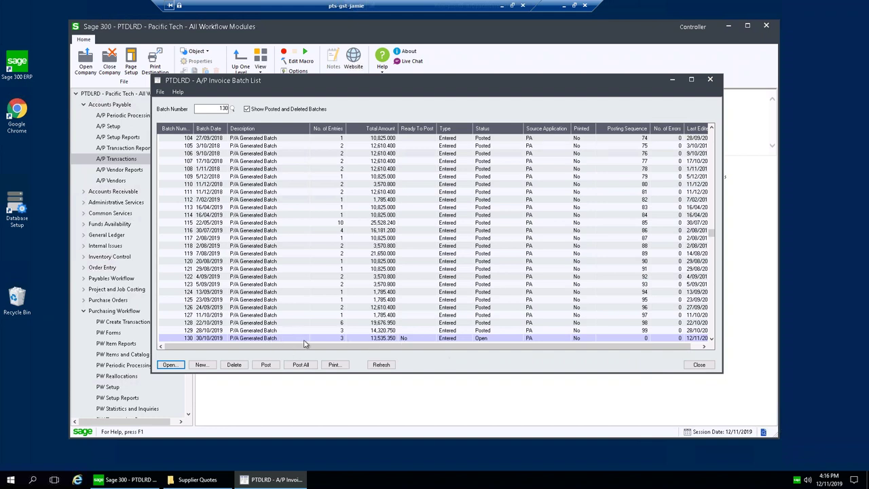
double_click(404, 338)
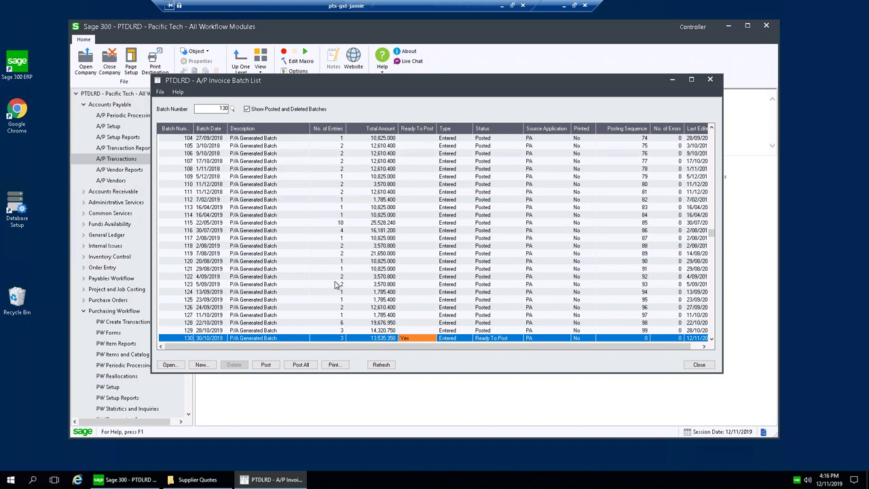
left_click(267, 365)
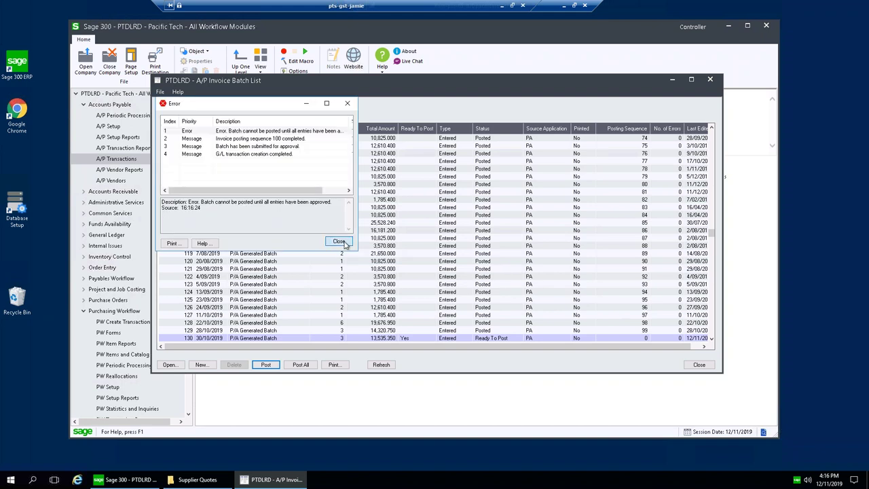
left_click(342, 242)
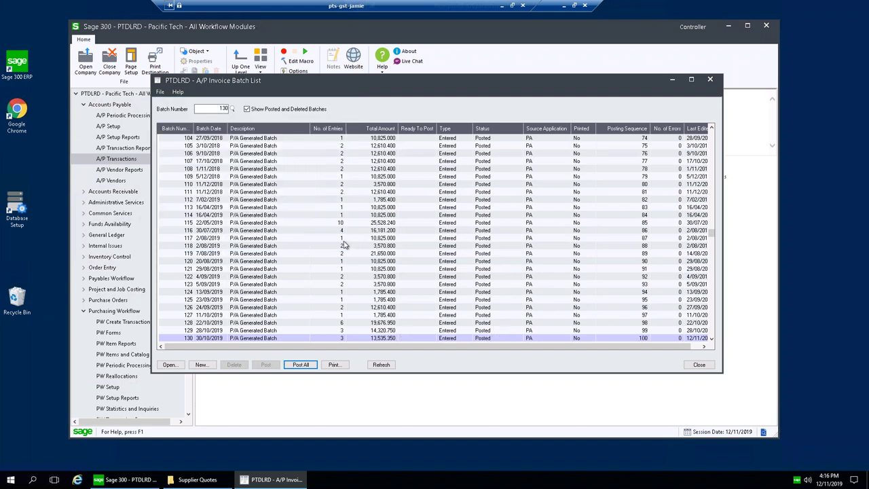
left_click(710, 80)
Step: Open the G/L Batch List, examine the ready-to-post setting and status of batch 000415, and close the list
left_click(83, 311)
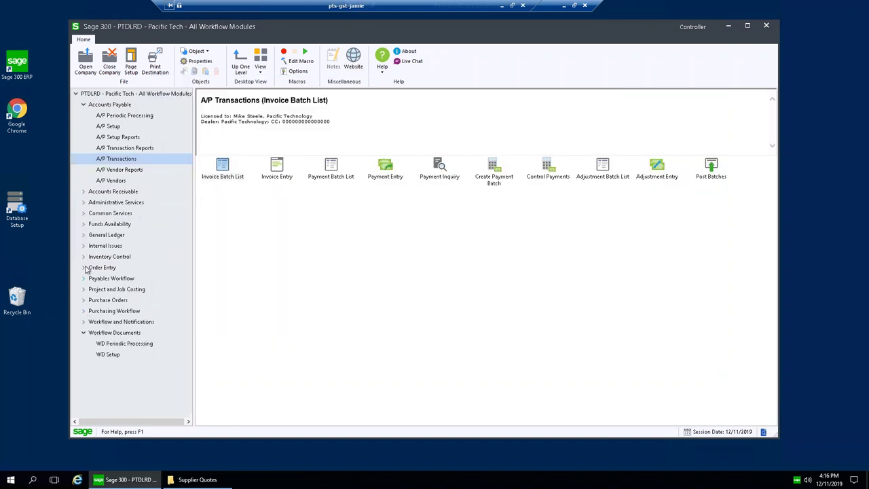
left_click(83, 235)
left_click(116, 300)
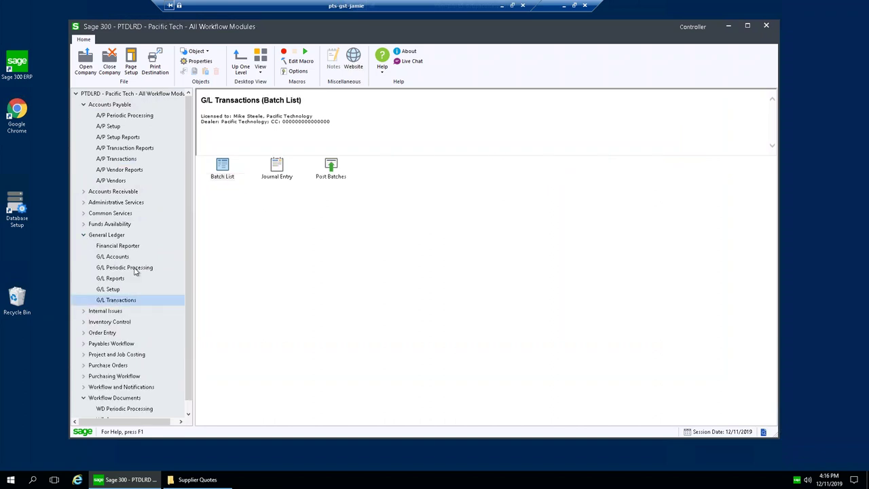
double_click(222, 167)
left_click(391, 364)
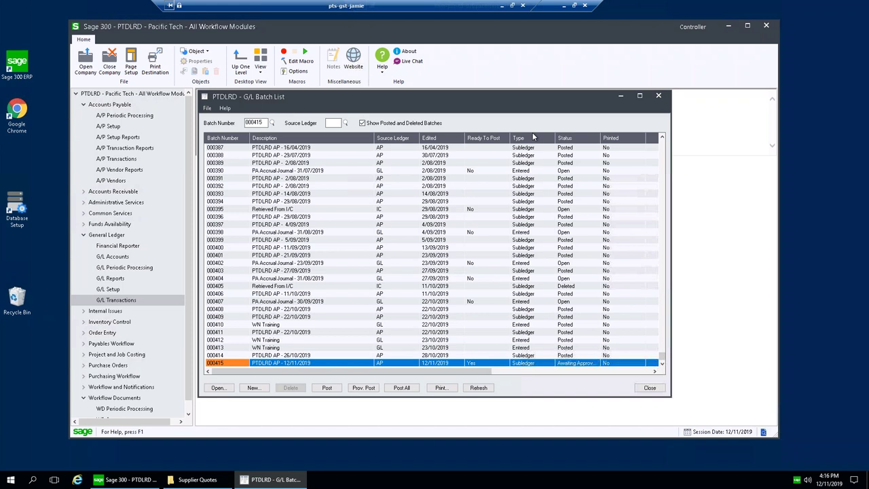
left_click_drag(544, 97, 536, 68)
double_click(462, 335)
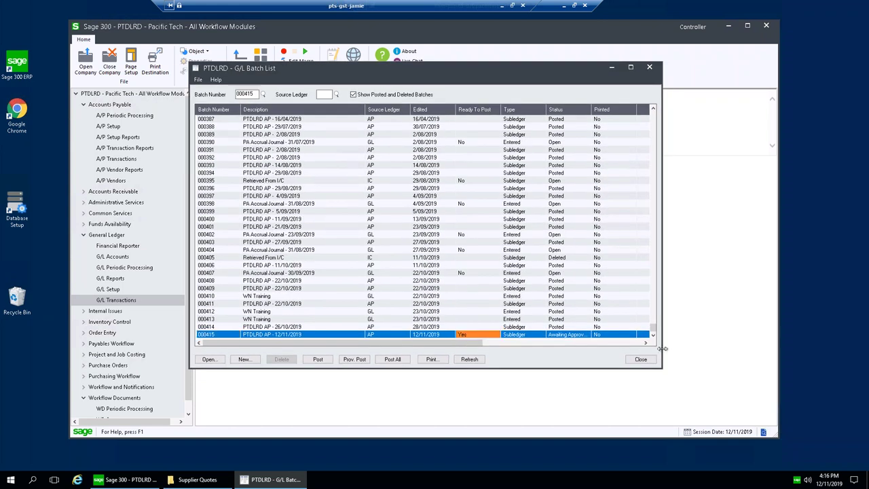
left_click_drag(662, 368, 682, 383)
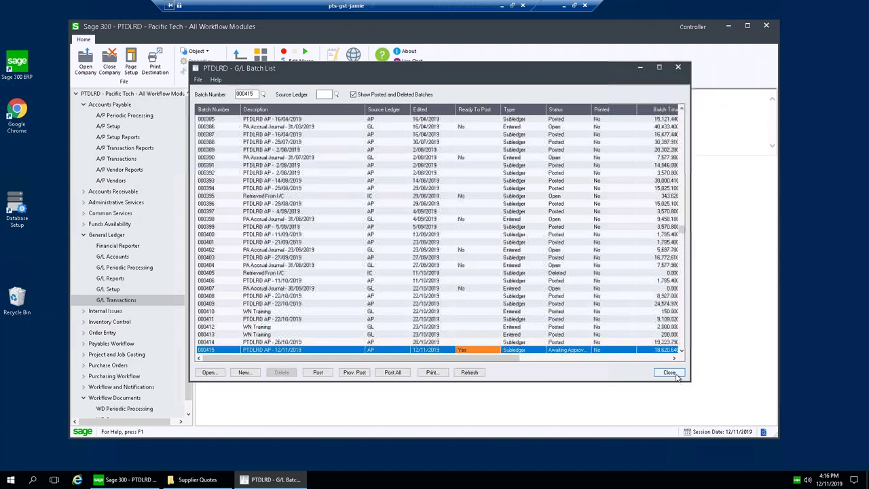
left_click(669, 372)
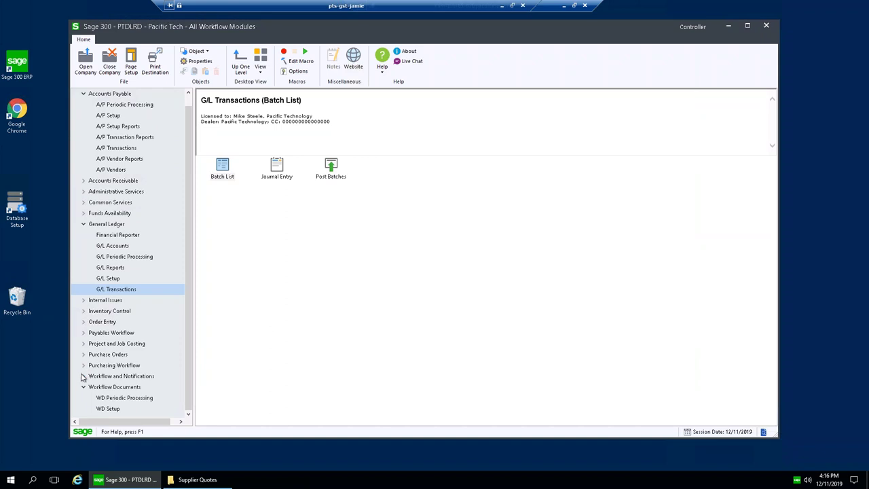
Step: Open the WN Approval Console from the Workflow and Notifications approvals
left_click(84, 386)
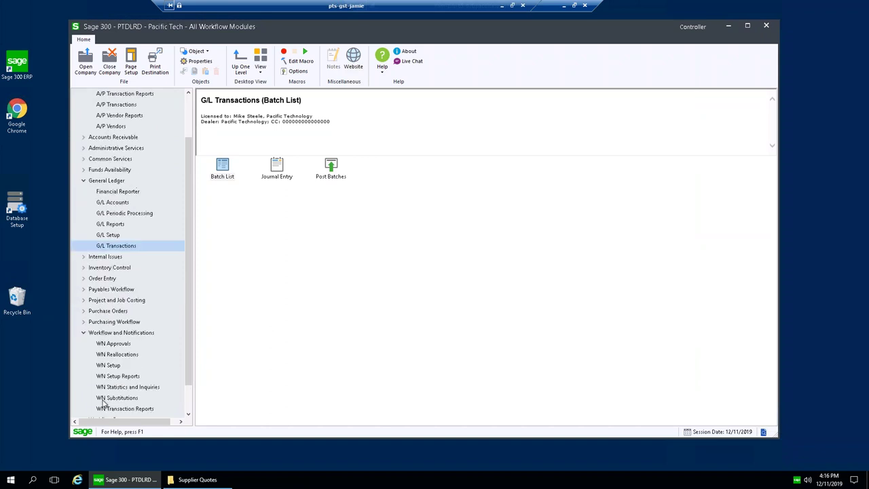
left_click(115, 367)
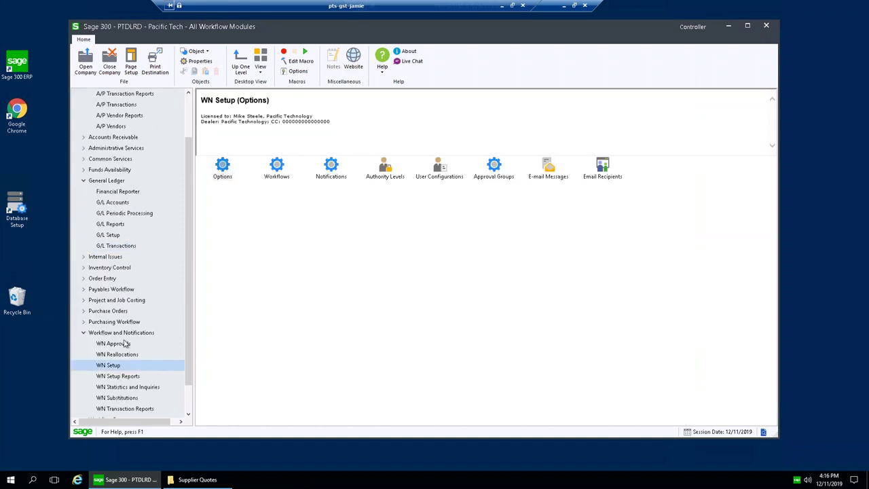
left_click(114, 343)
double_click(234, 178)
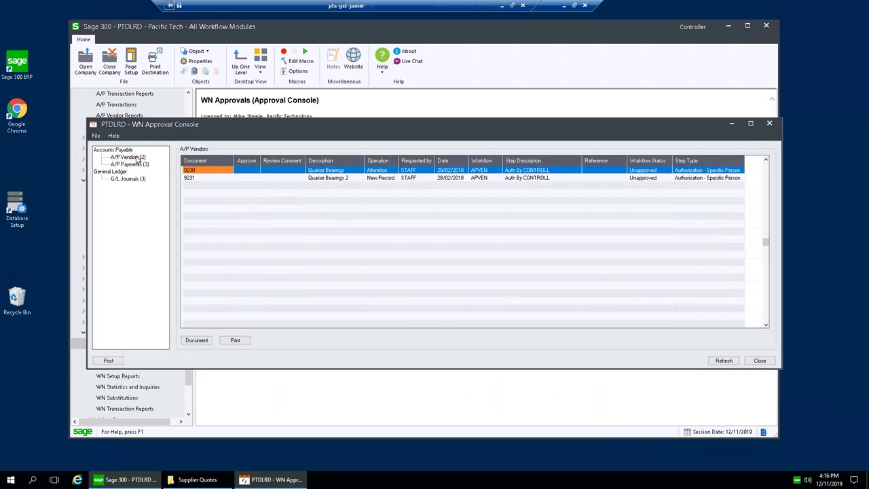
Step: Approve all three G/L journals of batch 000415, post the approvals and close the approval console
left_click(127, 179)
left_click(248, 170)
left_click(251, 178)
left_click(249, 185)
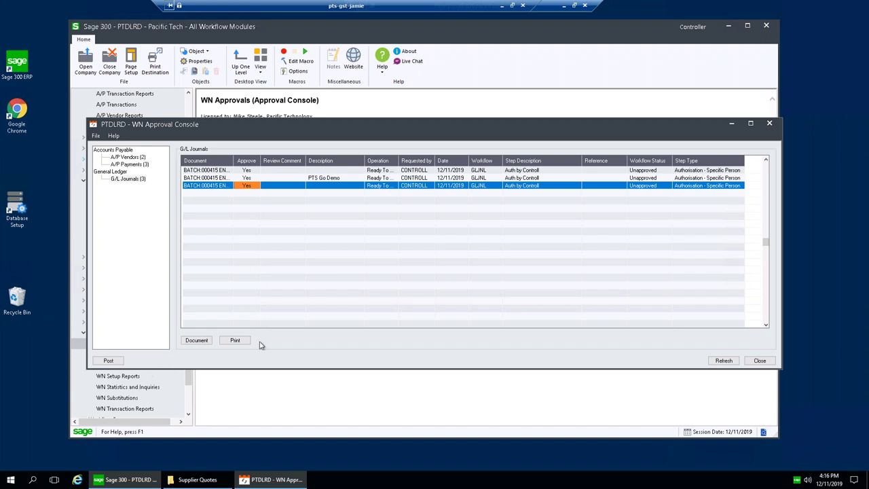
left_click(110, 359)
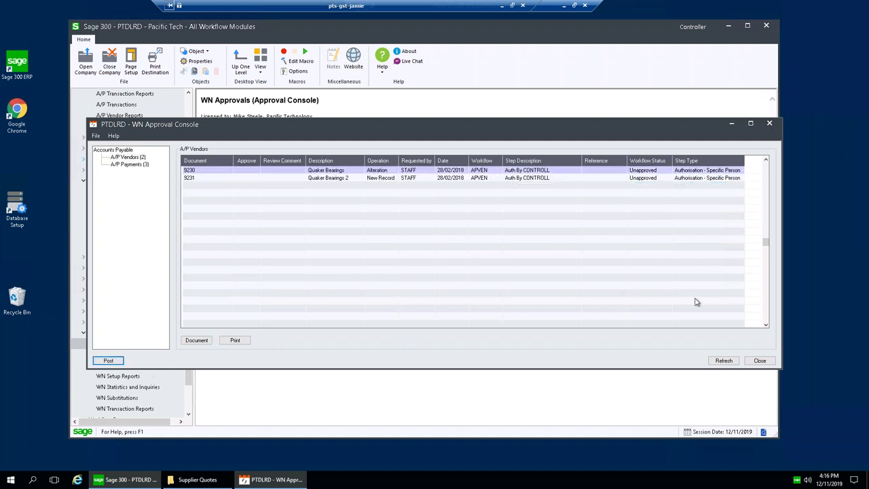
left_click(759, 360)
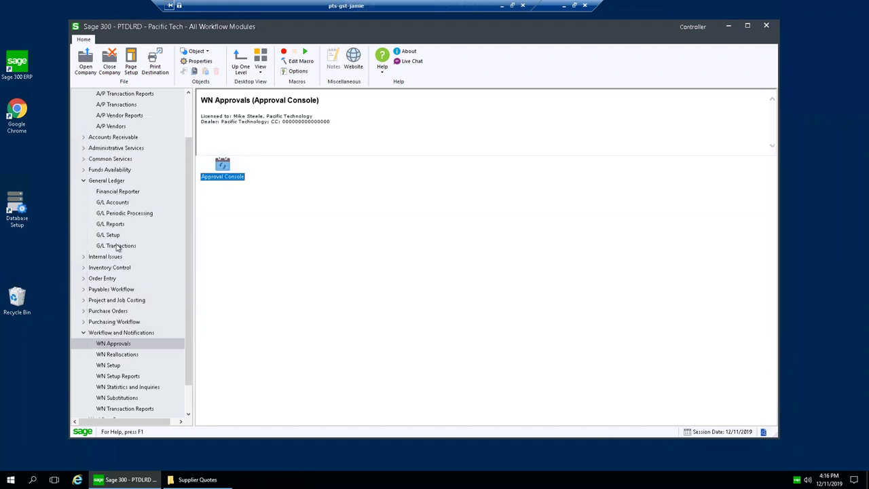
Step: Reopen the G/L Batch List, post batch 000415 and close the list
left_click(117, 248)
double_click(222, 166)
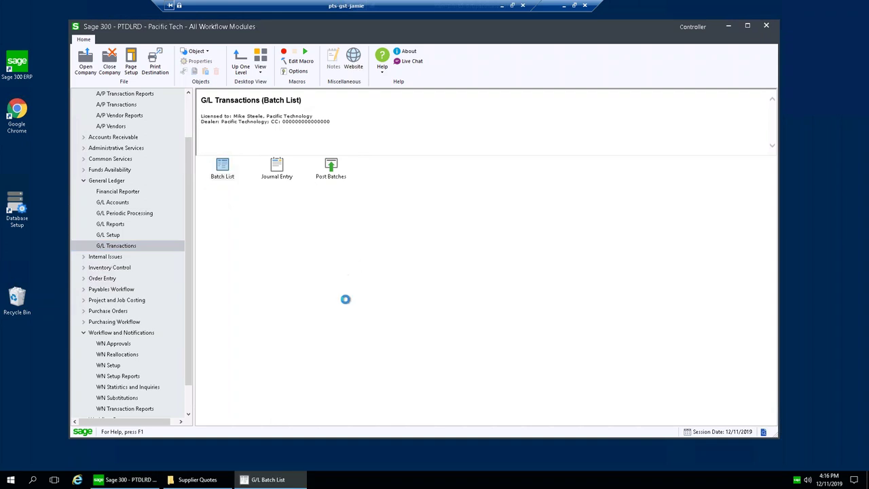
left_click(382, 394)
left_click(416, 186)
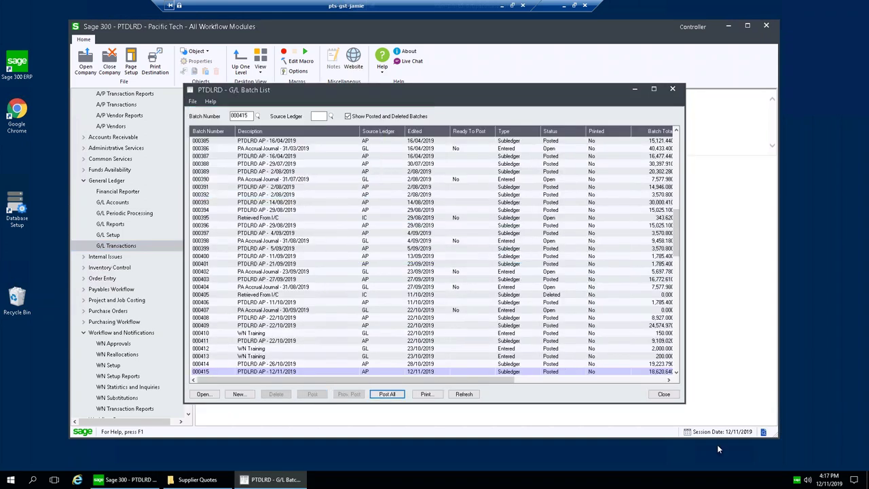
left_click(663, 394)
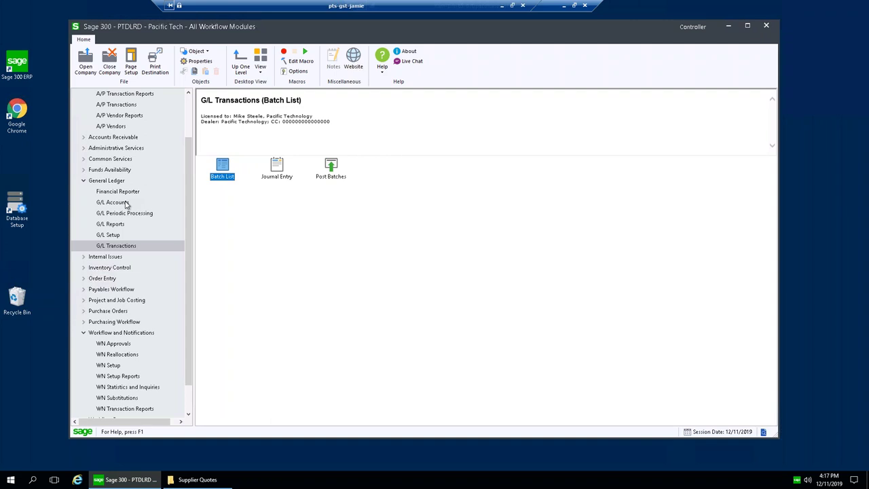
Step: Open the G/L Chart of Accounts starting at account 6500-100 and examine that account's functional balance
left_click(101, 213)
left_click(112, 202)
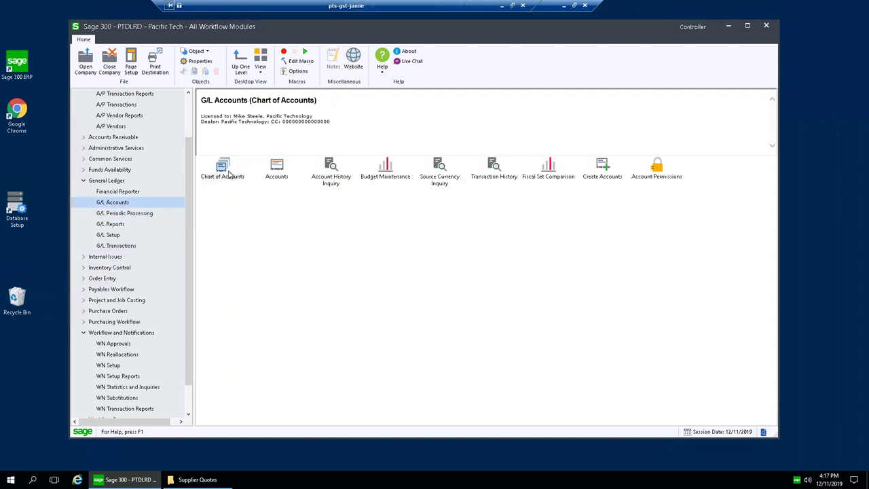
double_click(229, 173)
type("650")
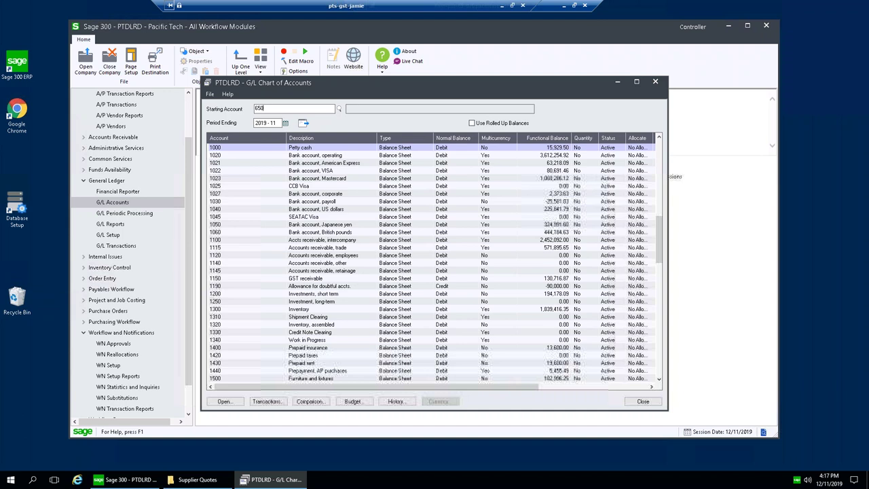
type("0-100")
key("Tab")
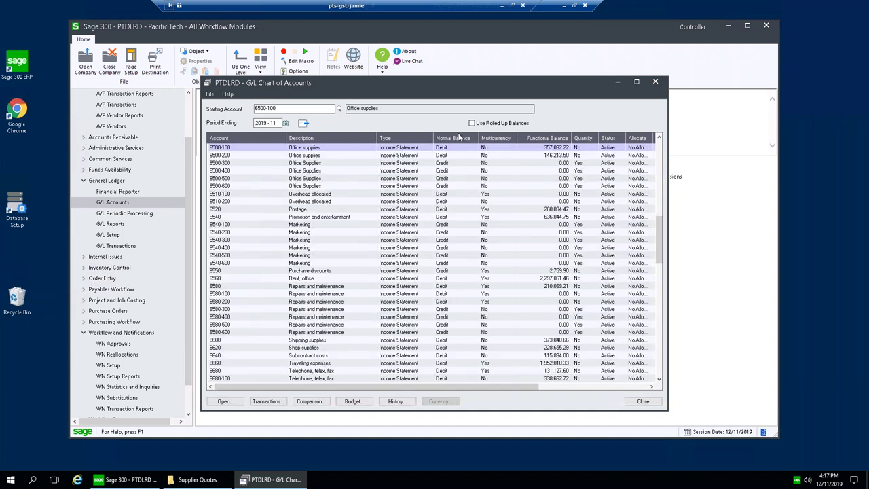
left_click(241, 148)
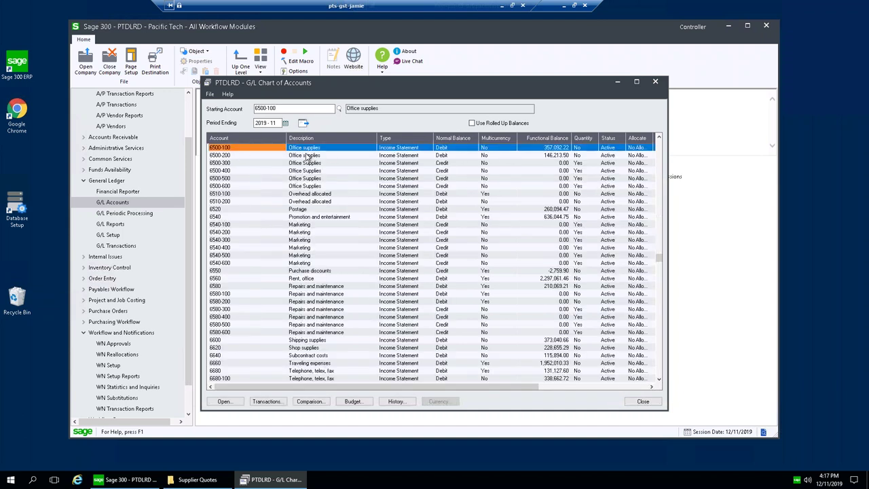
left_click(547, 148)
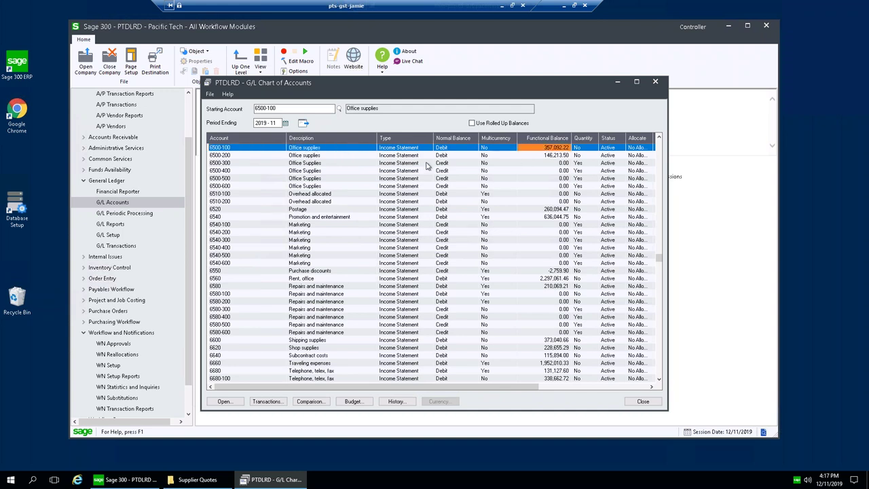
Step: Open the transaction history of account 6500-100 and examine the Chloride Systems lines for invoice 191112-AP-001
left_click(267, 401)
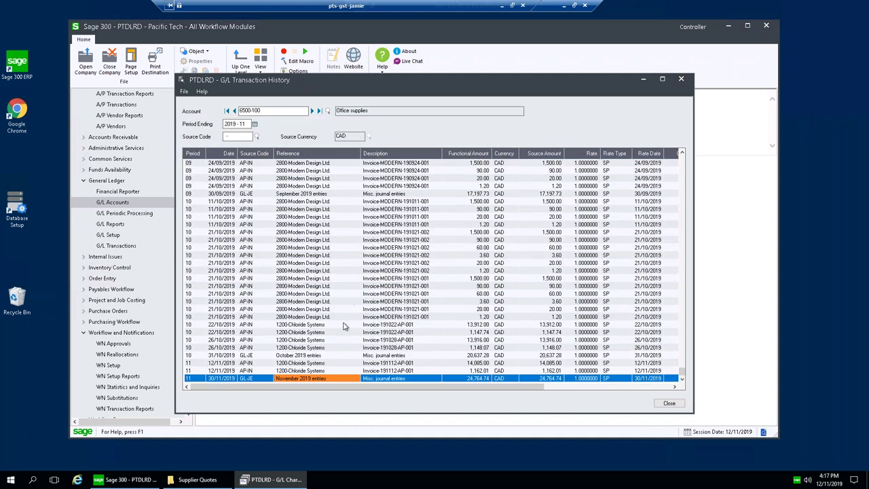
left_click(341, 370)
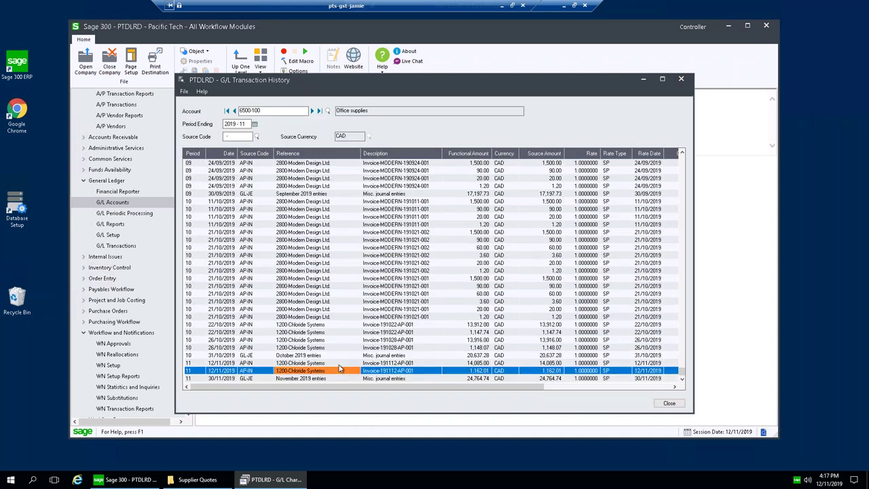
left_click(400, 364)
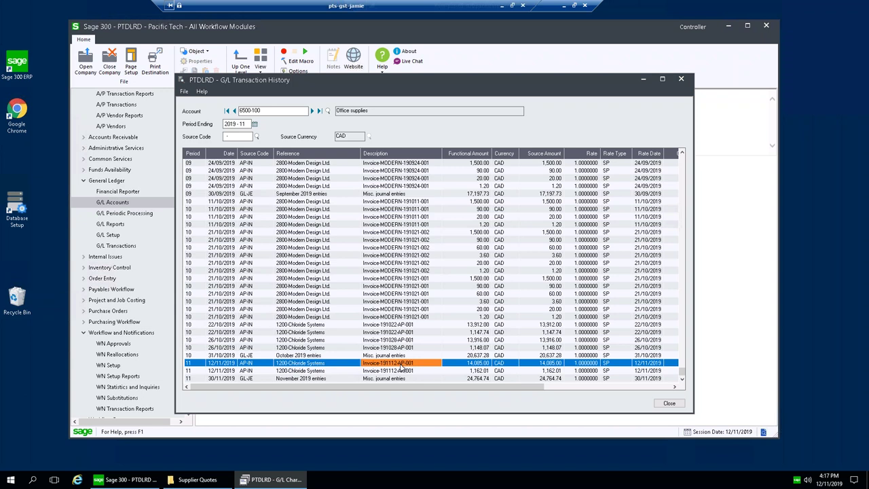
left_click(476, 365)
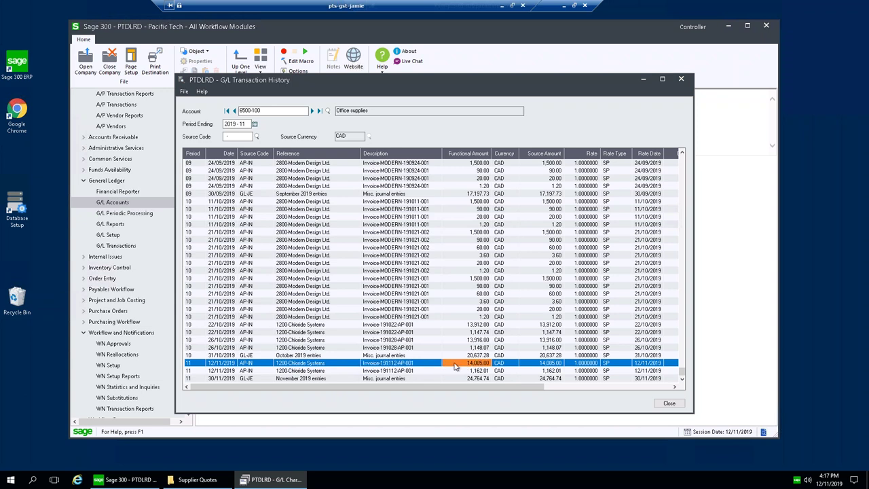
Step: Drill down from the invoice 191112-AP-001 transaction through its G/L journal entry and A/P invoice to the originating workflow invoice
double_click(419, 366)
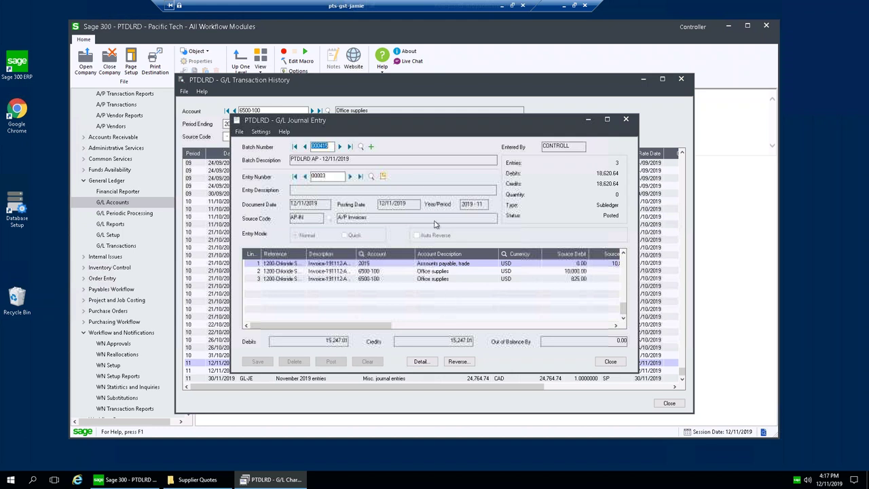
left_click(384, 177)
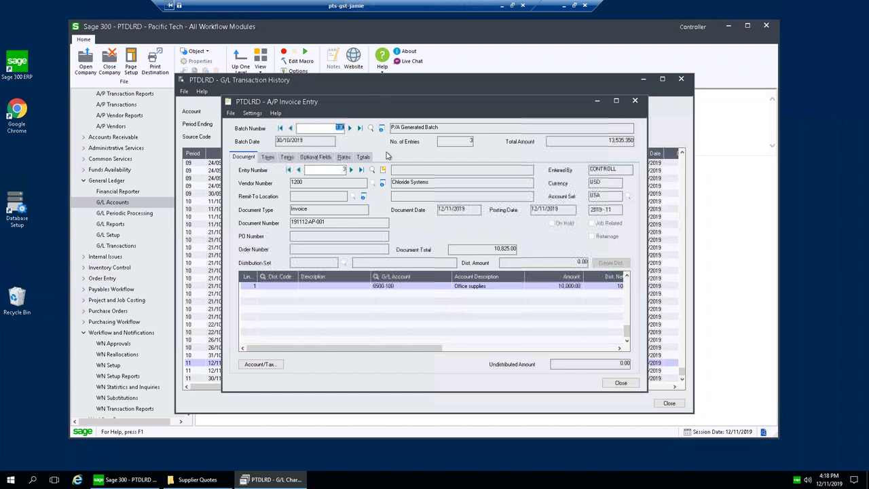
left_click(384, 171)
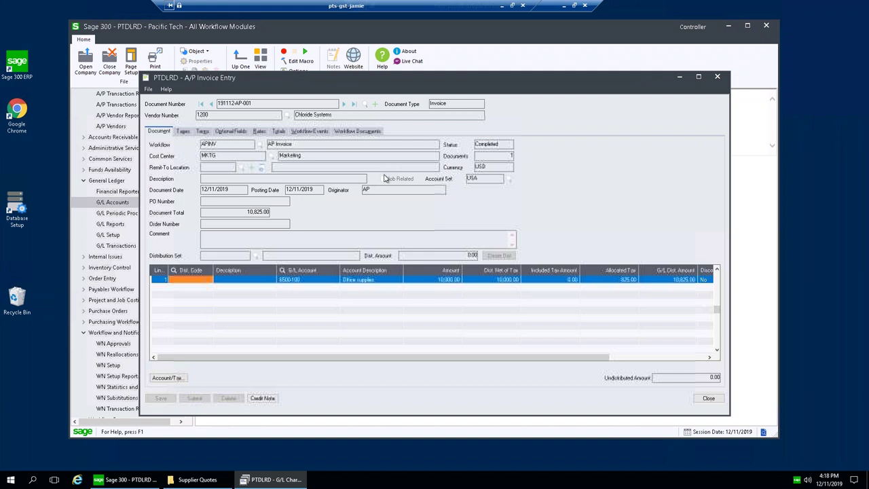
Step: View the workflow invoice's attached document PB Tech - JS - SIHD872105.pdf with the tools pane collapsed, then close the PDF
left_click(347, 131)
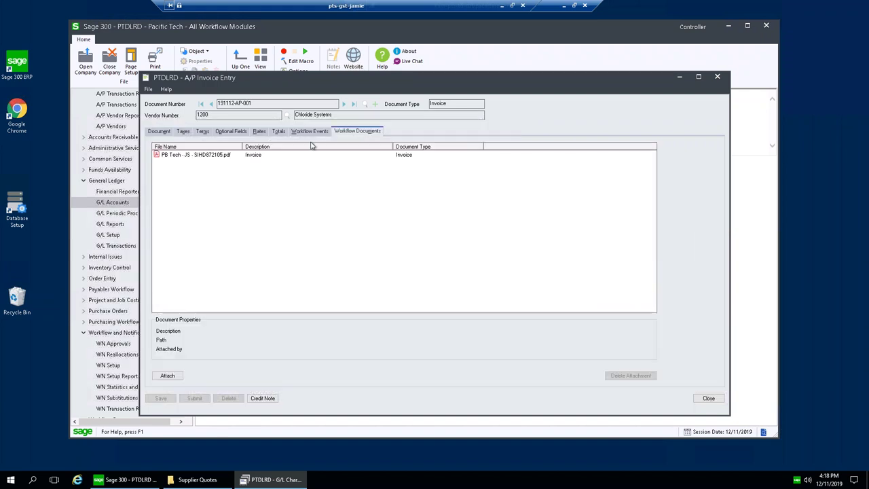
left_click(206, 155)
double_click(277, 155)
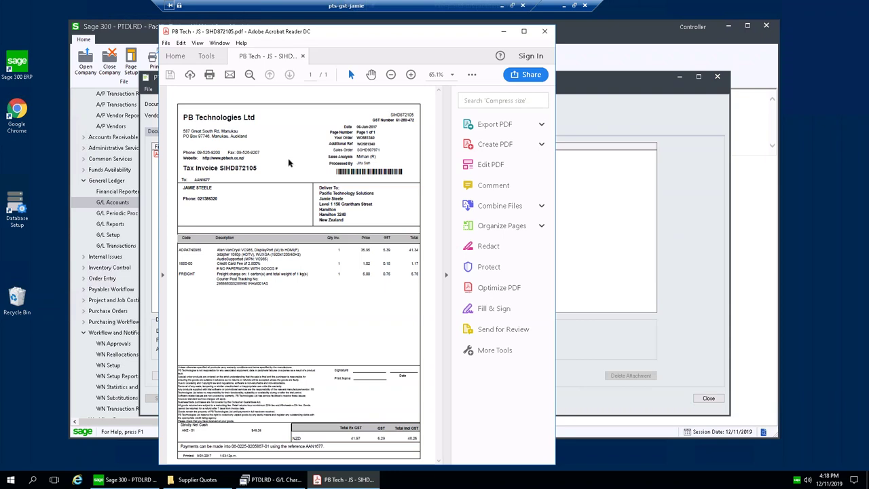
left_click(446, 275)
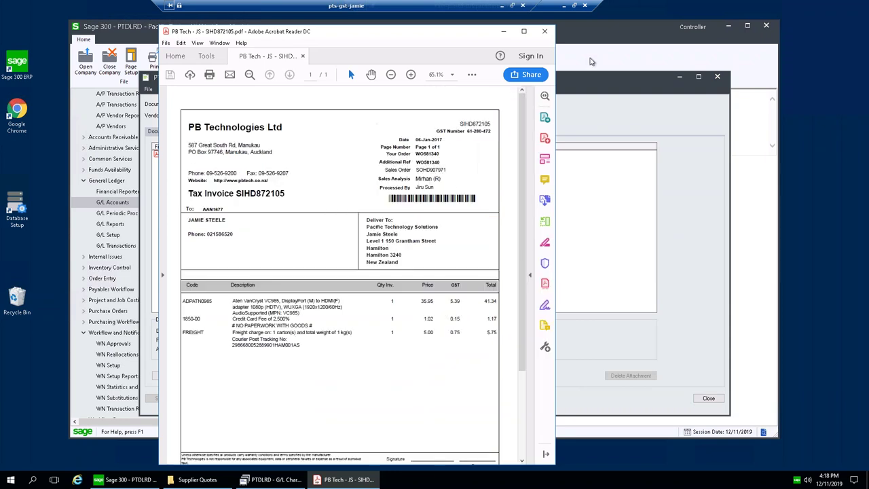
left_click(548, 32)
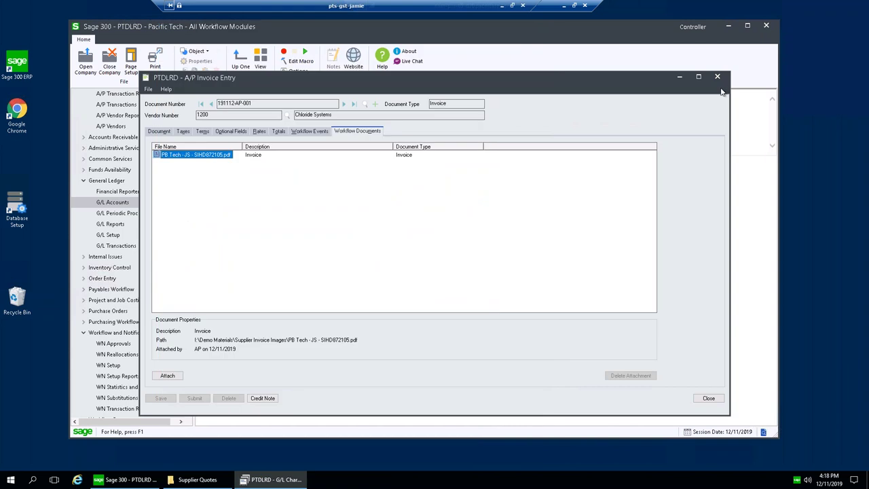
Step: Close the workflow invoice and every drill-down window behind it, including the G/L Transaction History and Chart of Accounts
left_click(718, 77)
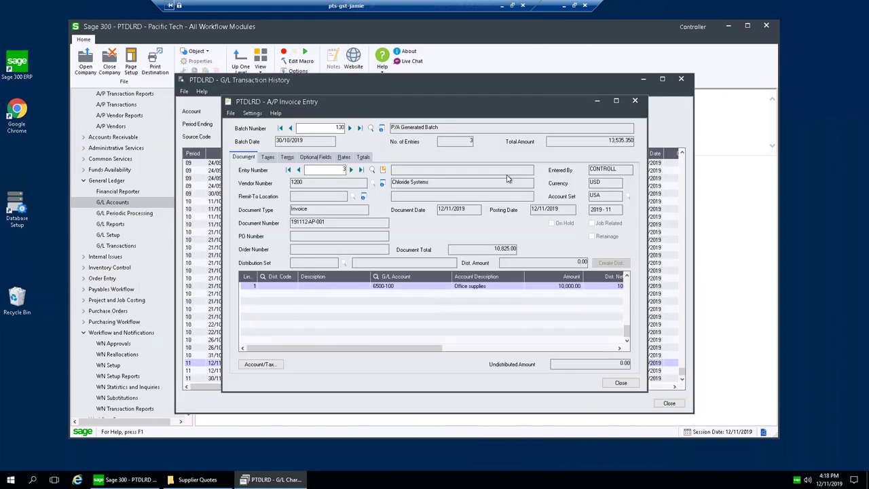
left_click(621, 384)
left_click(618, 362)
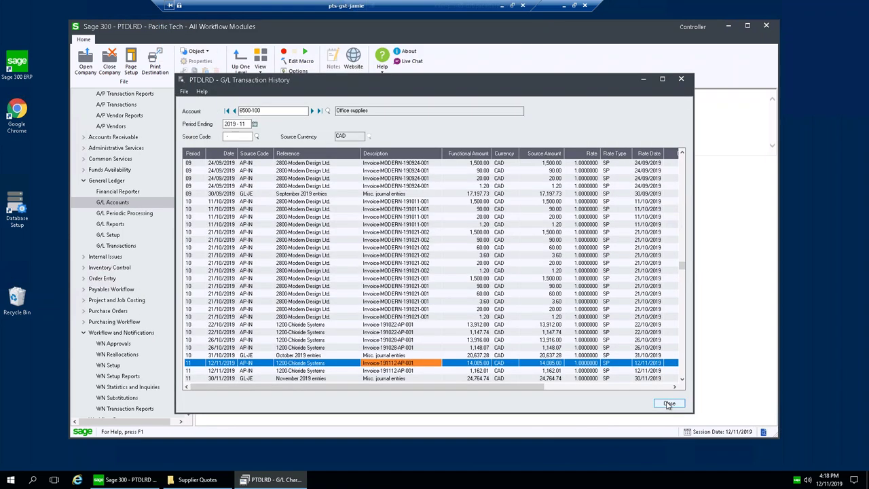
left_click(668, 403)
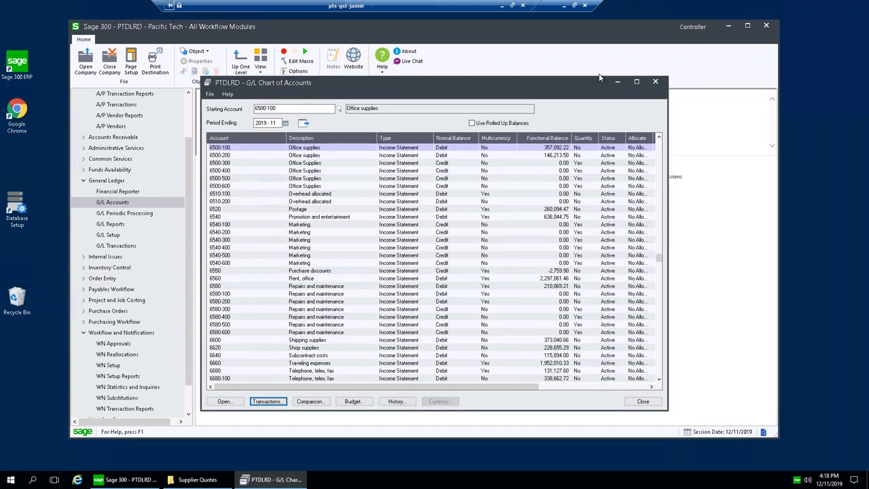
left_click_drag(597, 83, 591, 73)
left_click(649, 73)
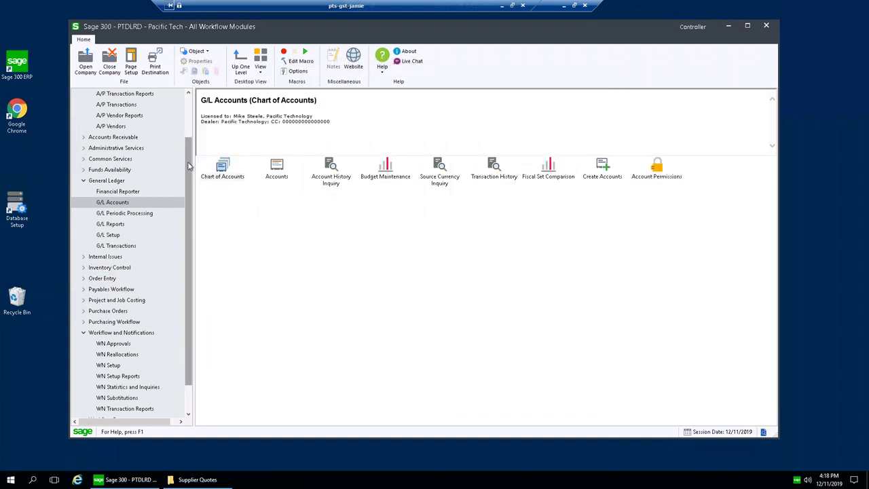
Step: Collapse Accounts Payable in the module tree and select GL Accrual JE among the Payables Workflow PA Transactions
scroll(191, 129, "up", 2)
scroll(191, 129, "up", 1)
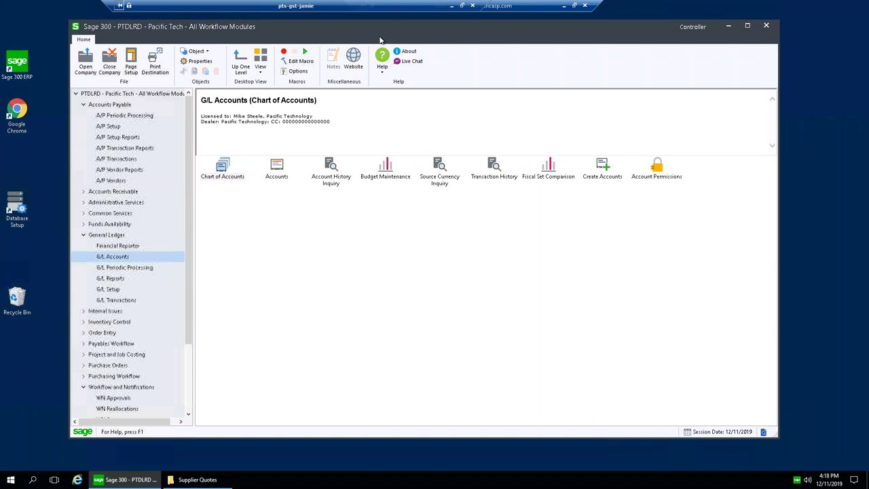
left_click(83, 105)
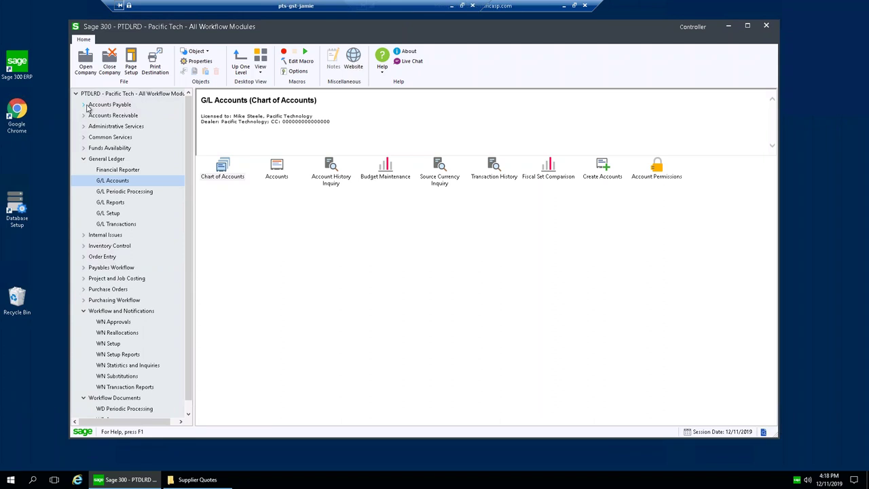
left_click(108, 268)
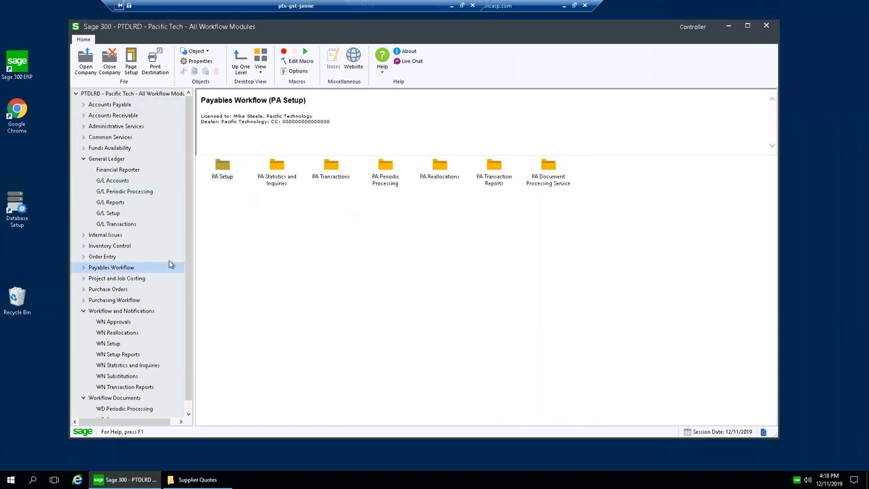
scroll(101, 289, "down", 1)
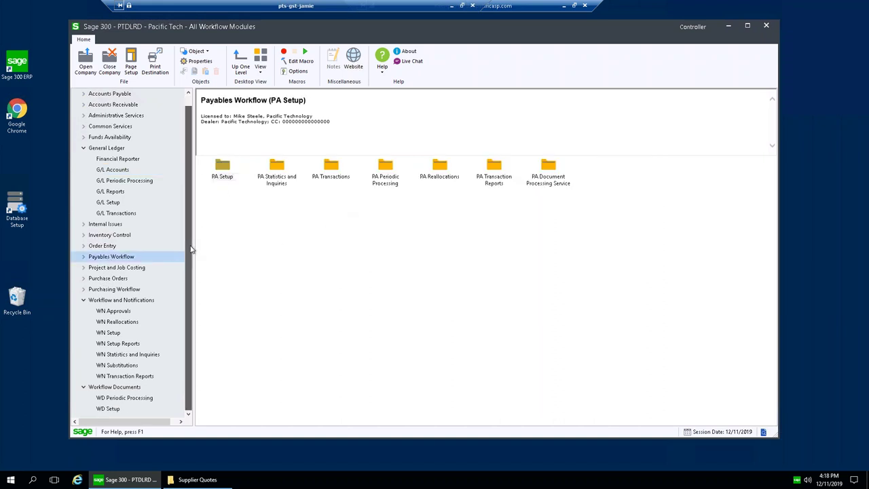
left_click(83, 256)
left_click(120, 332)
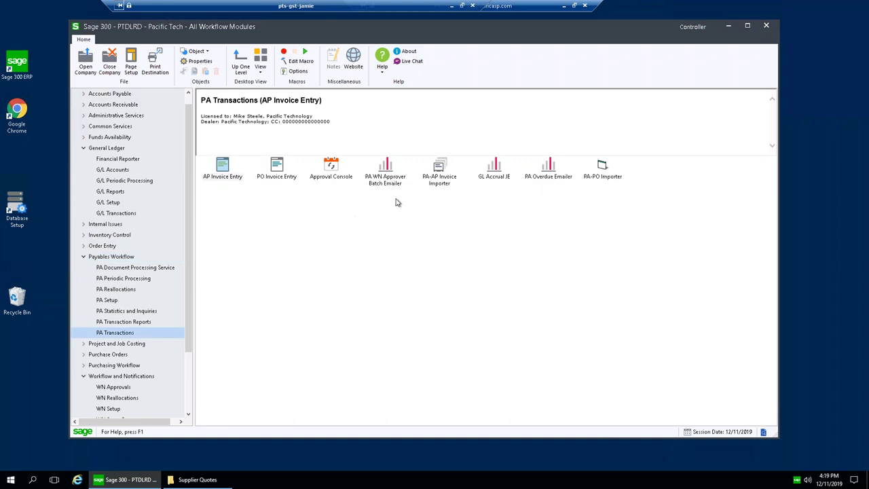
left_click(495, 169)
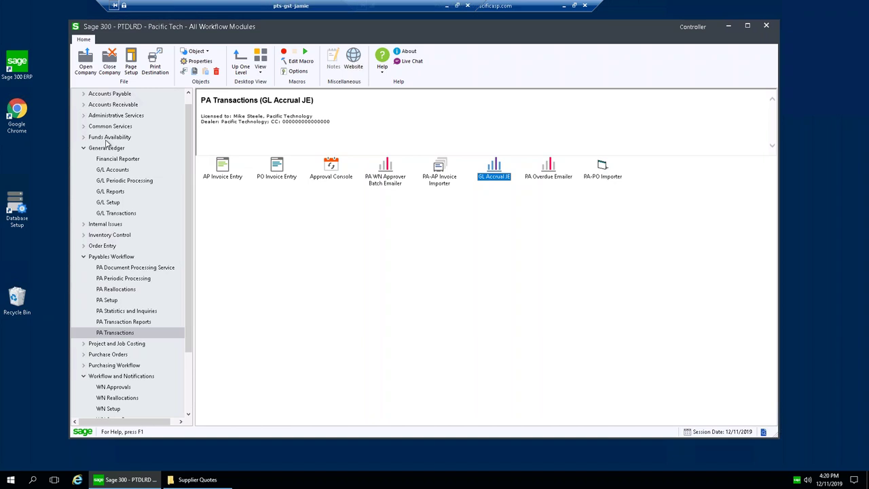
Step: Open the PA DPS Console from the PA Document Processing Service group of Payables Workflow
left_click(154, 268)
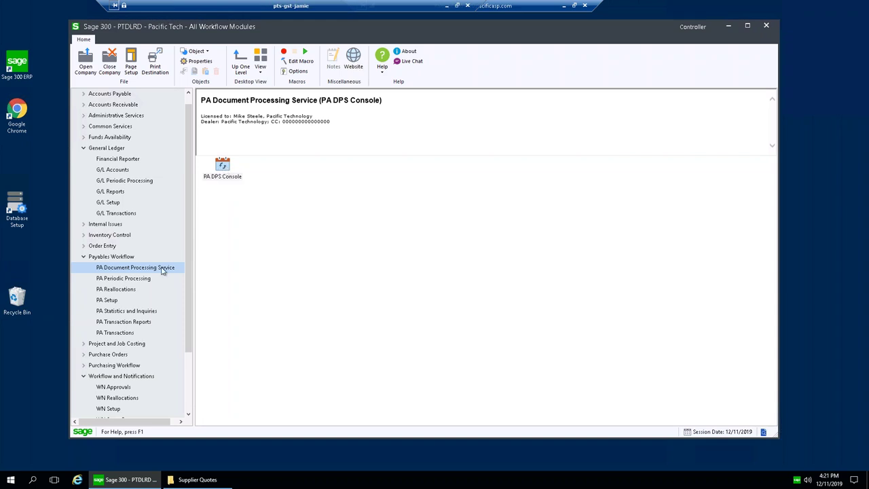
double_click(224, 167)
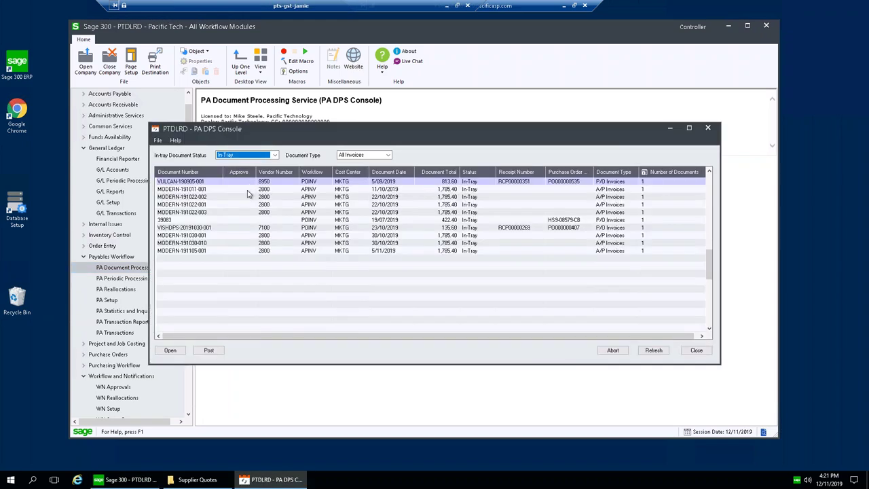
left_click_drag(343, 130, 344, 126)
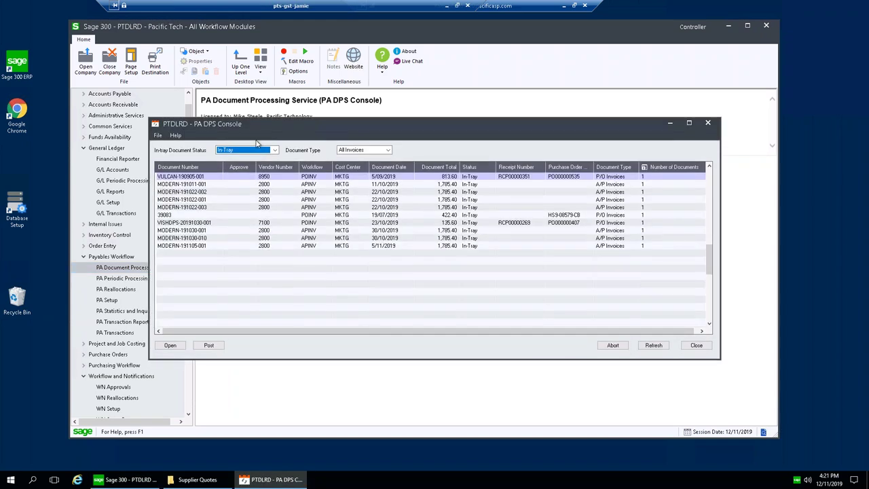
Step: Examine the in-tray A/P and P/O invoices listed in the PA DPS Console, through to MODERN-191105-001
left_click(209, 247)
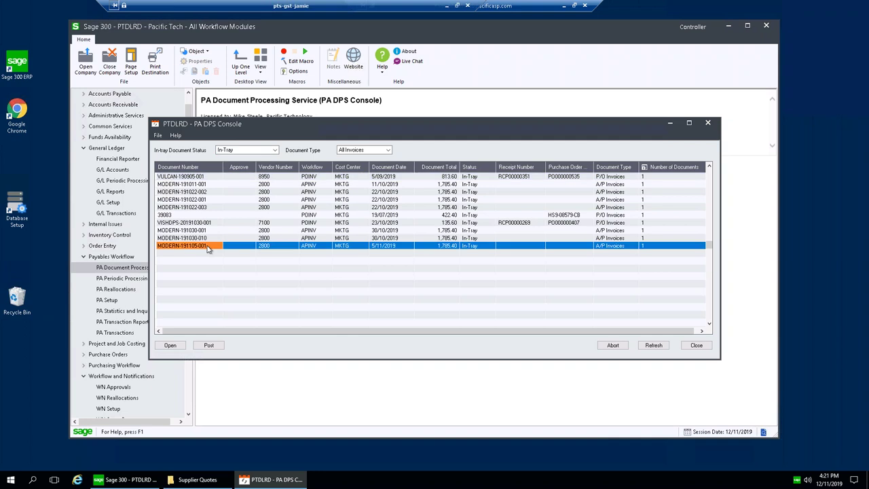
left_click(670, 125)
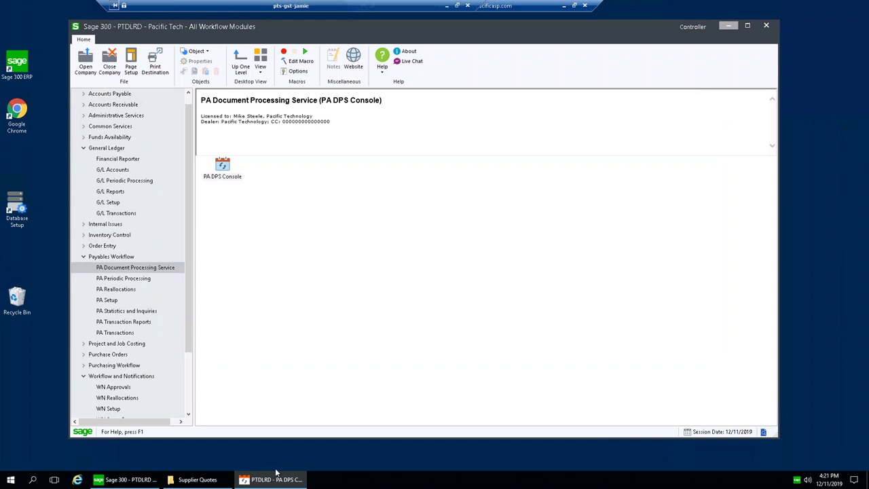
left_click(272, 478)
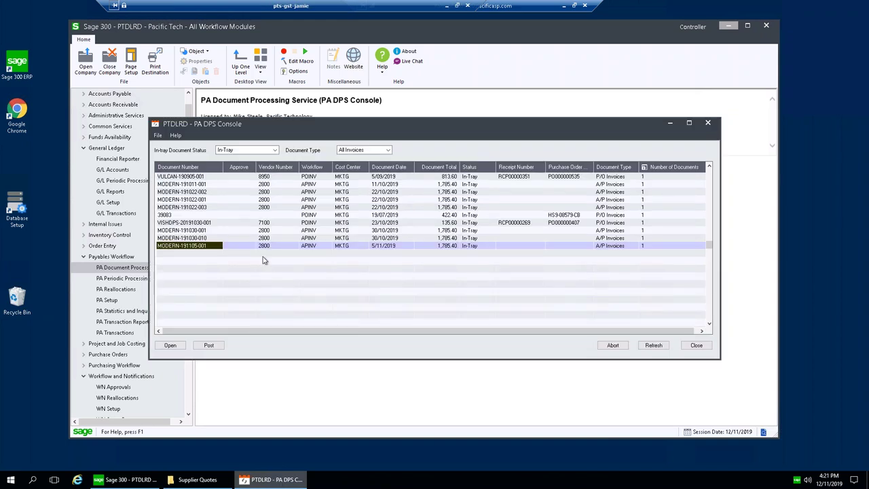
left_click(205, 238)
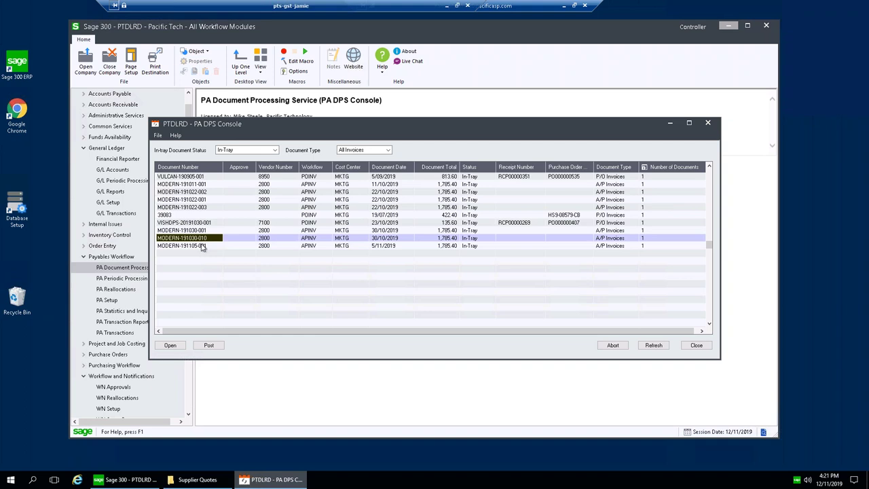
left_click(202, 185)
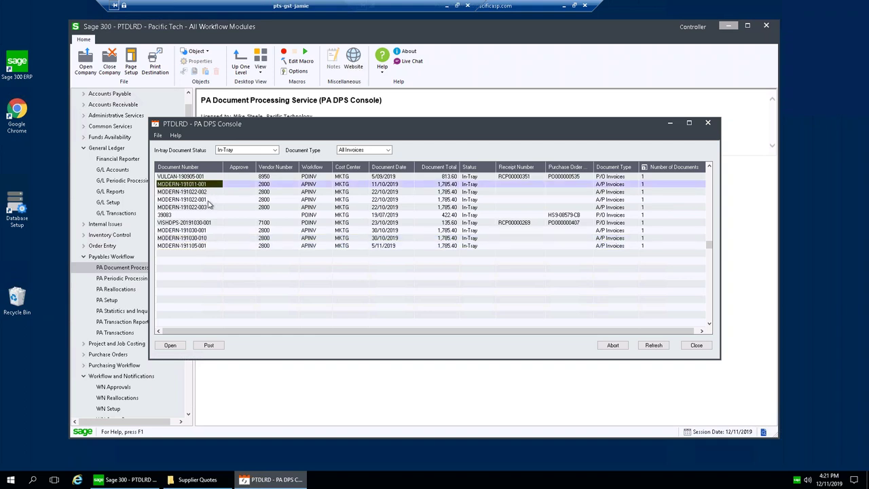
left_click(210, 201)
left_click(210, 215)
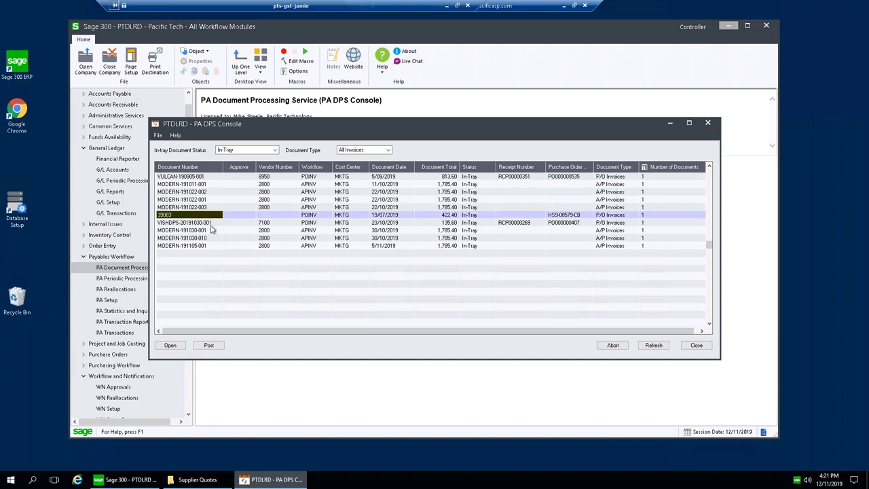
left_click(210, 231)
left_click(210, 246)
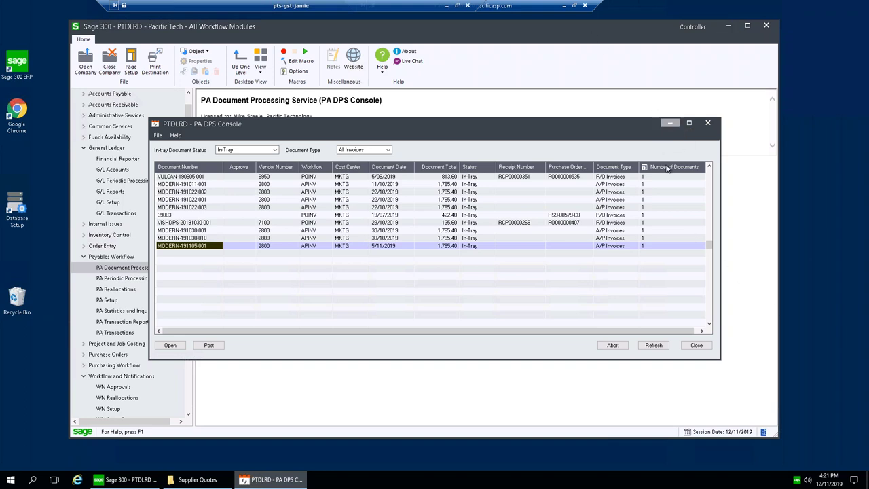
Step: Leave the remote session and switch to the Outlook draft e-mail with the subject Invoice (AP) MODERN-191112-001
left_click(564, 9)
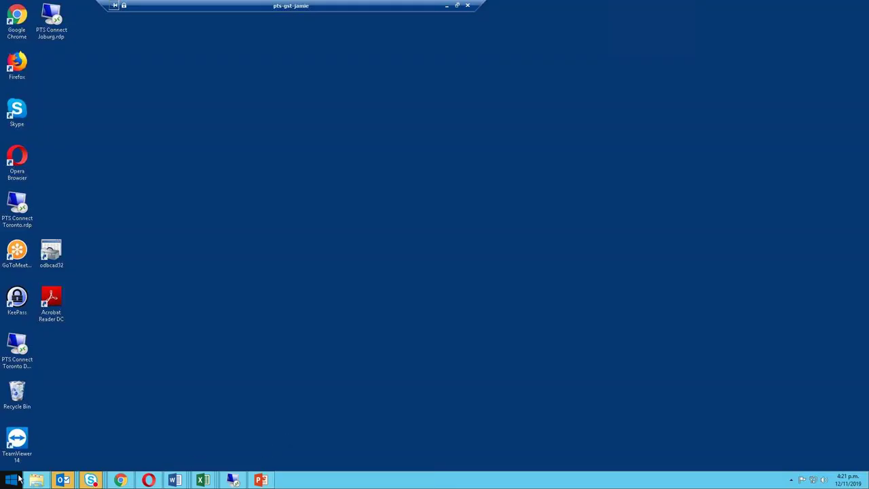
mouse_move(60, 479)
left_click(706, 431)
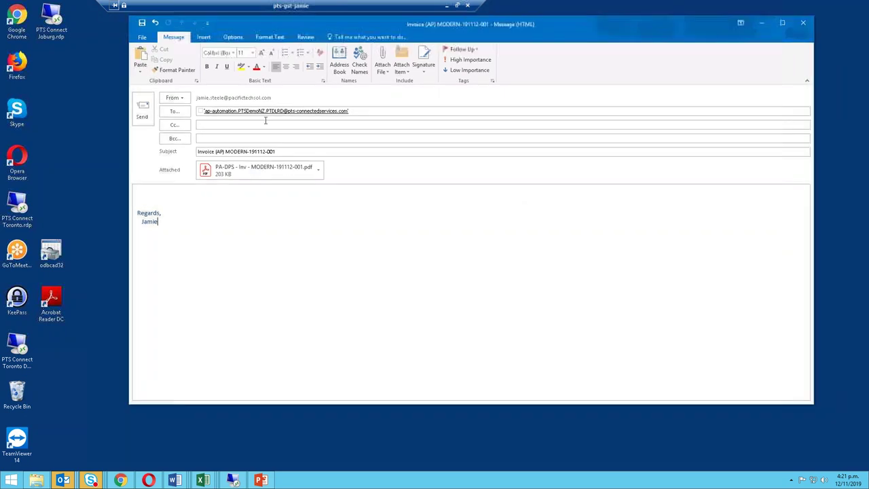
Step: Review the invoice number, date and lines in the attached PA-DPS - Inv - MODERN-191112-001.pdf, close it, and send the e-mail
double_click(253, 170)
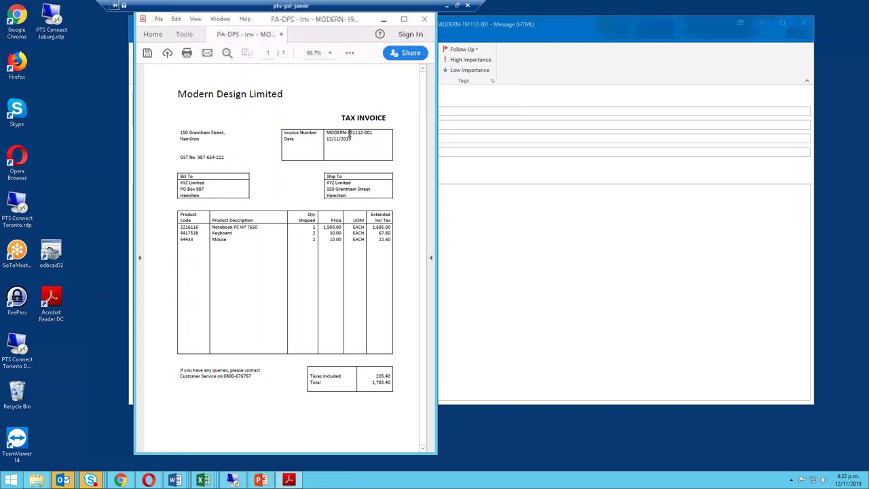
left_click_drag(435, 114, 719, 120)
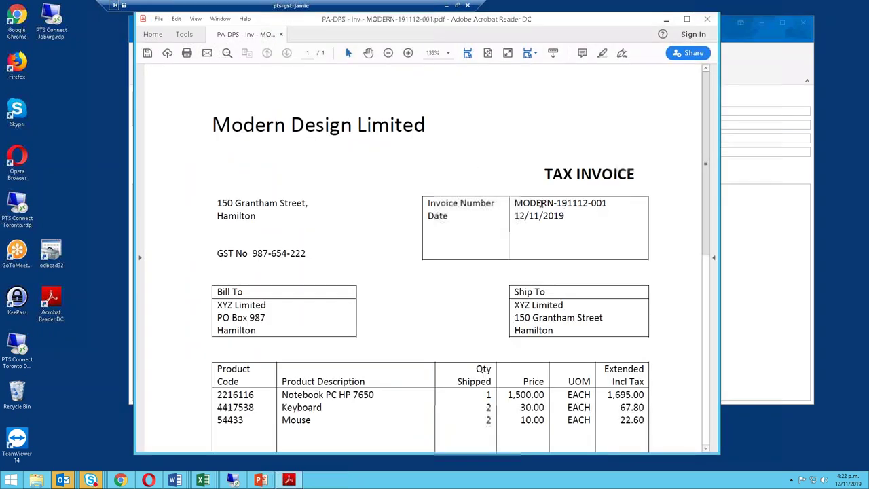
left_click_drag(553, 203, 530, 202)
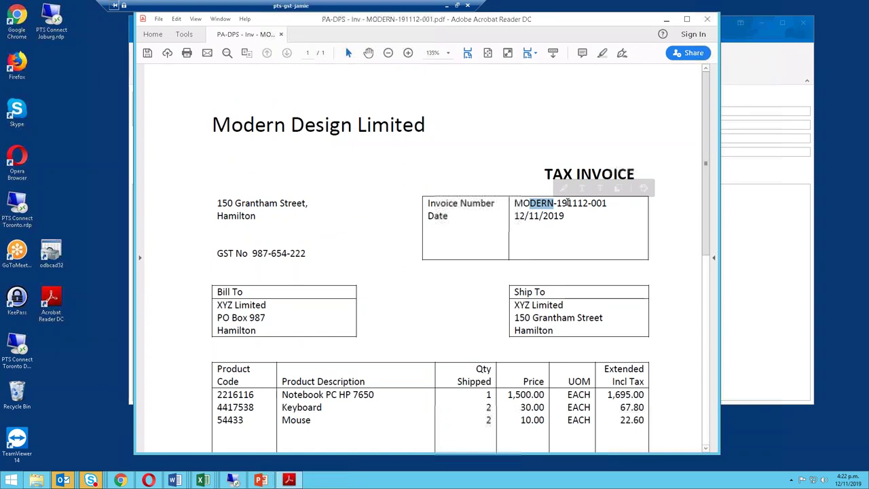
left_click(526, 217)
scroll(517, 222, "down", 2)
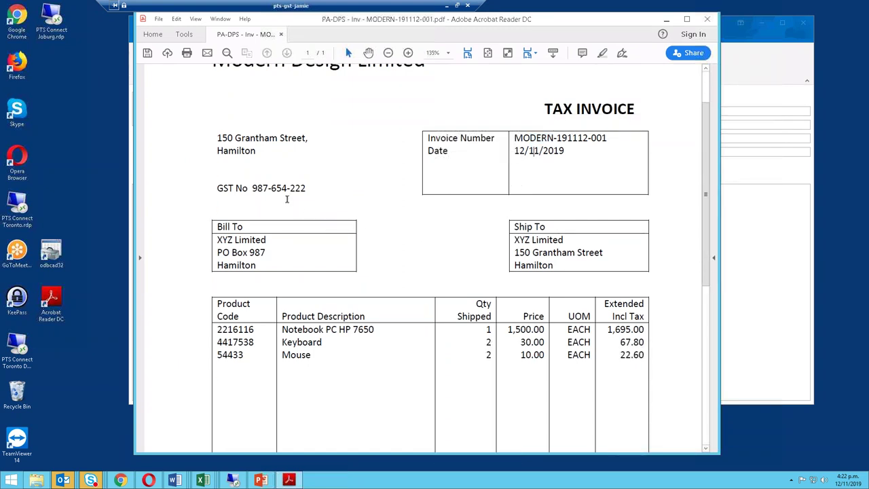
scroll(291, 217, "down", 1)
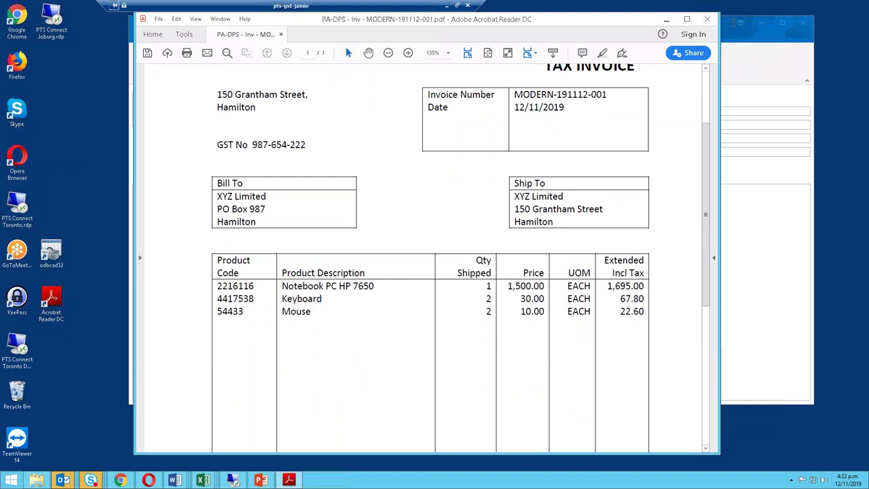
left_click(280, 34)
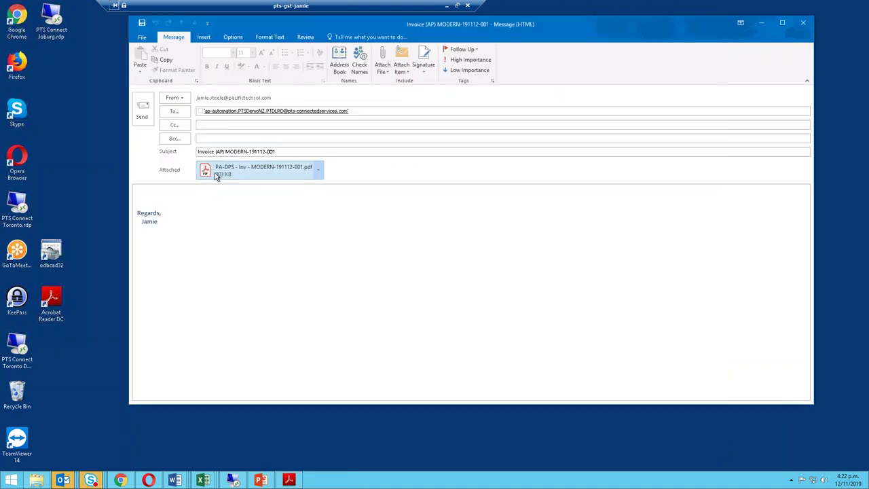
left_click(144, 111)
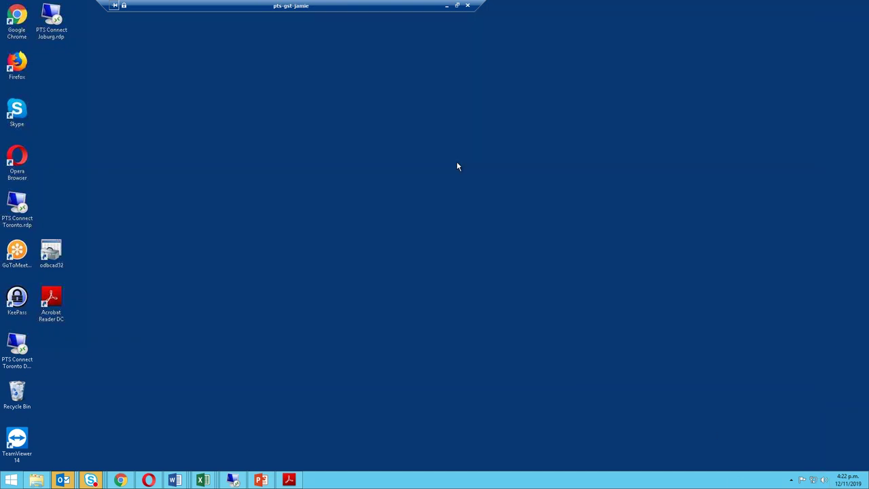
mouse_move(846, 484)
mouse_move(238, 480)
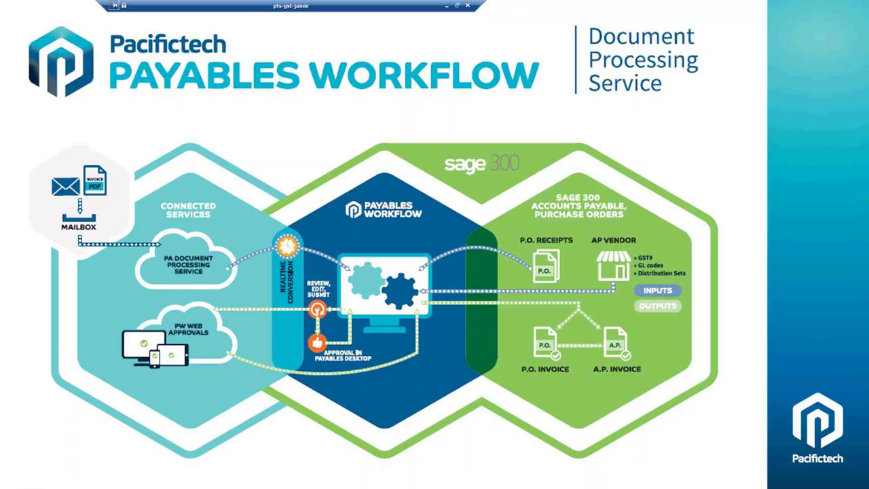
key("Right")
key("Left")
left_click(42, 480)
left_click(45, 396)
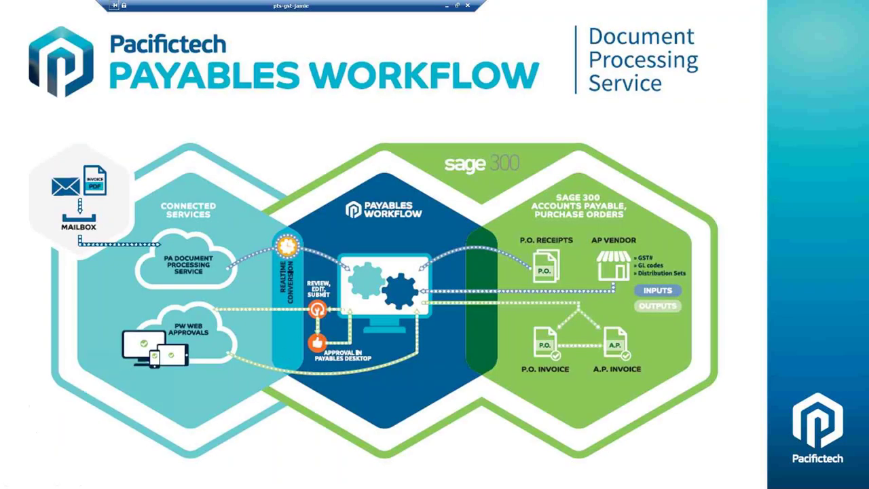
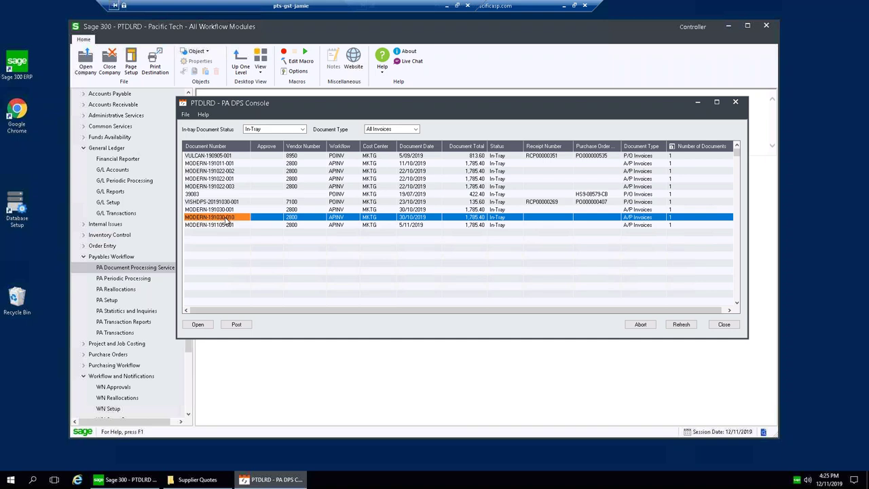
Step: Select the in-tray A/P invoice MODERN-191105-001 in the PA DPS Console
left_click(231, 211)
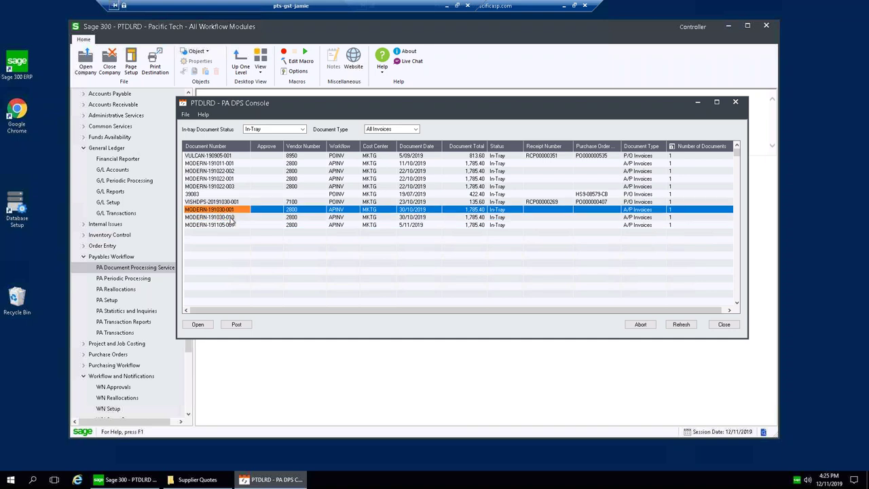
left_click(231, 217)
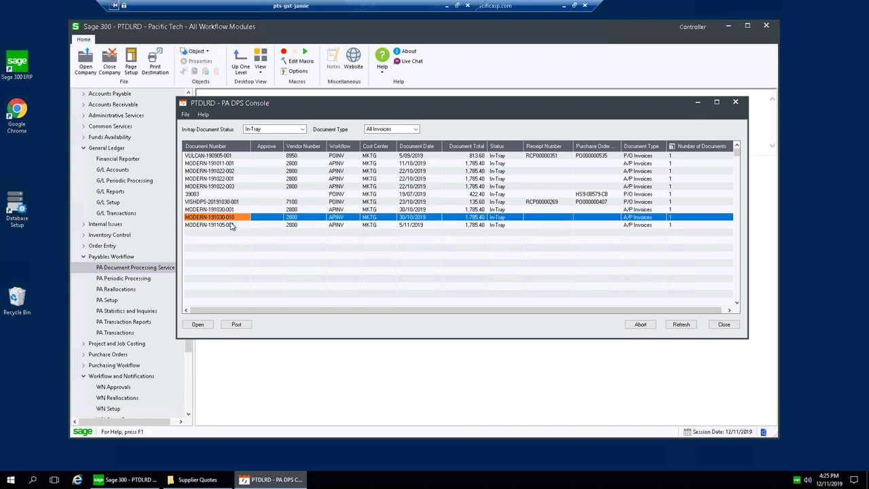
left_click(229, 224)
double_click(230, 225)
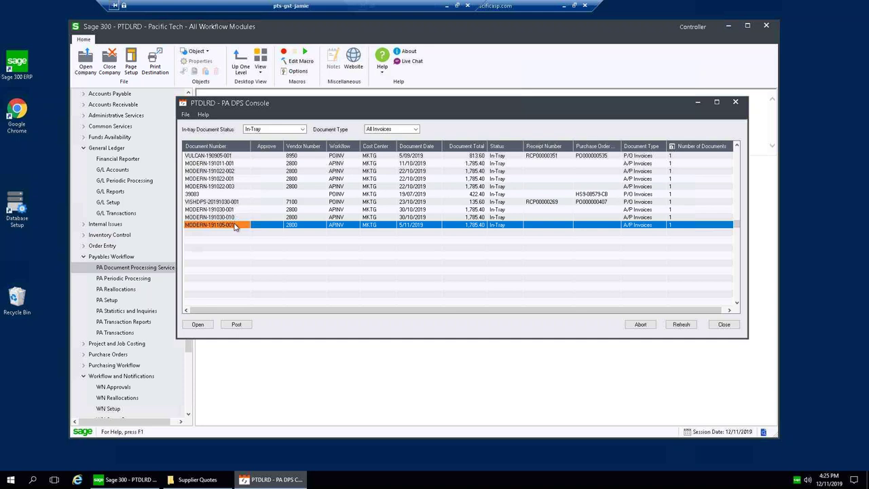
Step: Open the in-tray invoice MODERN-191105-001 in DPS Entry and maximize the window to view the captured data beside the PDF
double_click(234, 227)
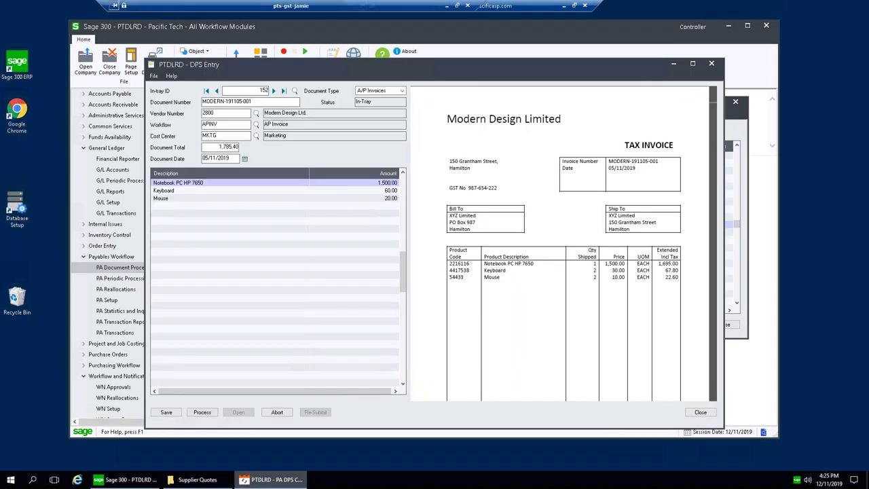
left_click_drag(411, 82, 396, 59)
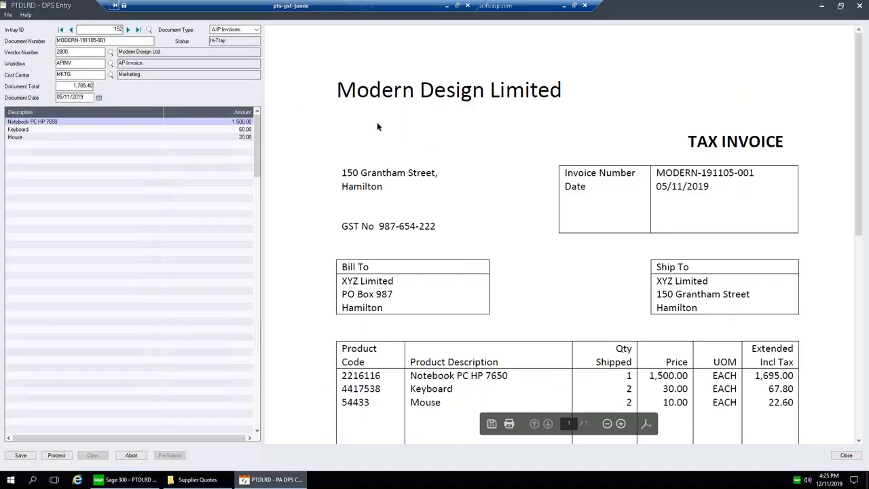
left_click(688, 51)
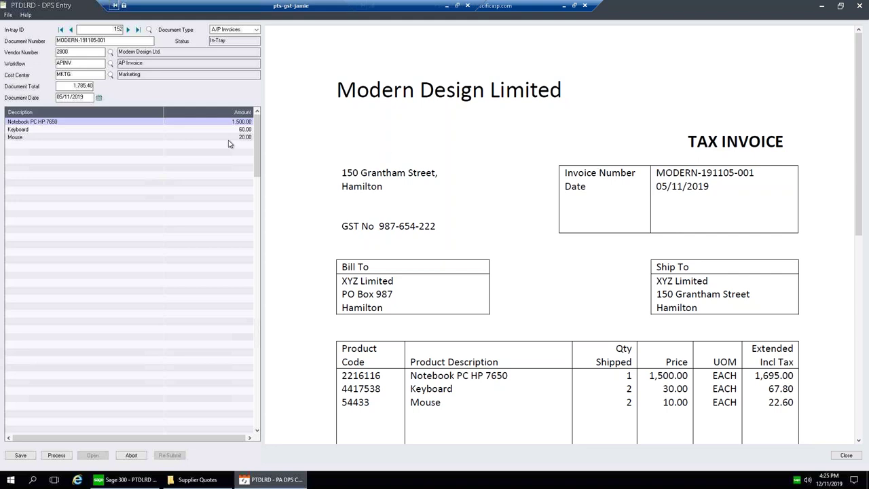
scroll(204, 136, "down", 3)
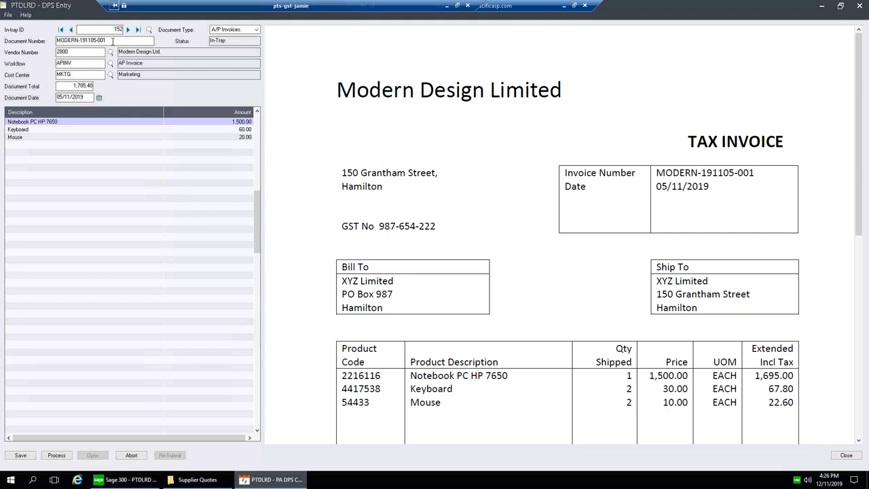
Step: Compare the captured document number, date and total of MODERN-191105-001 with the values on the PDF invoice
left_click(106, 40)
left_click(108, 41)
left_click(760, 172)
left_click_drag(761, 172, 636, 171)
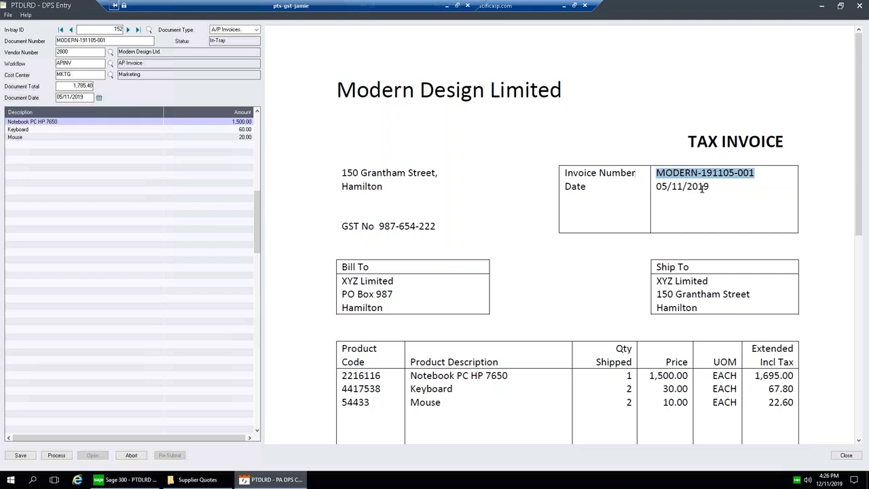
left_click_drag(709, 186, 656, 186)
left_click(54, 97)
left_click(70, 86)
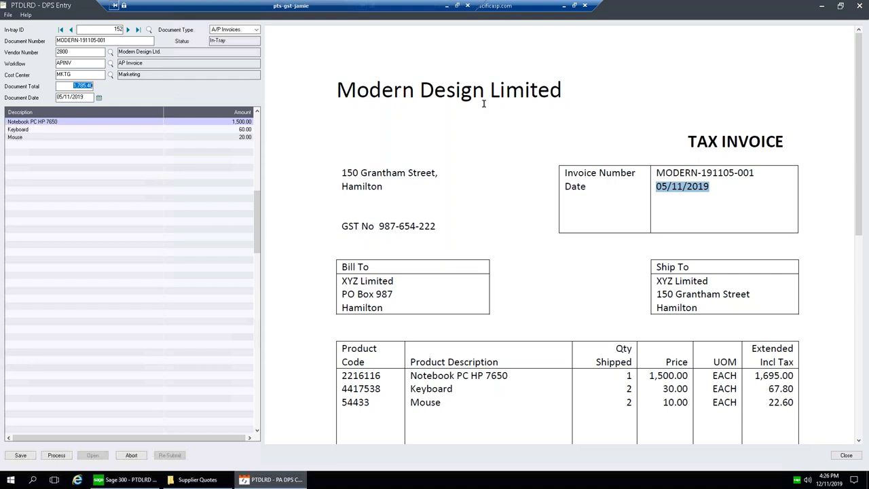
Step: Compare the captured detail lines and vendor number with the product lines and GST number on the PDF invoice
left_click_drag(857, 103, 839, 306)
left_click_drag(753, 294, 867, 158)
scroll(446, 193, "up", 3)
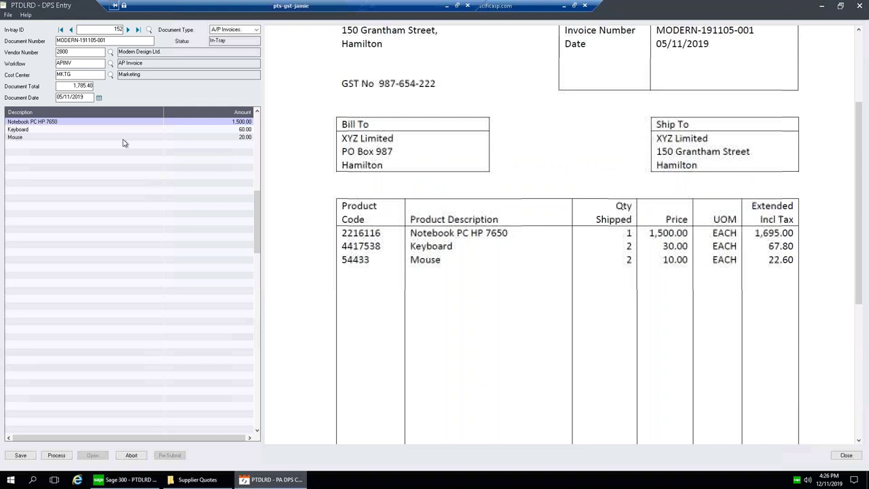
left_click(85, 123)
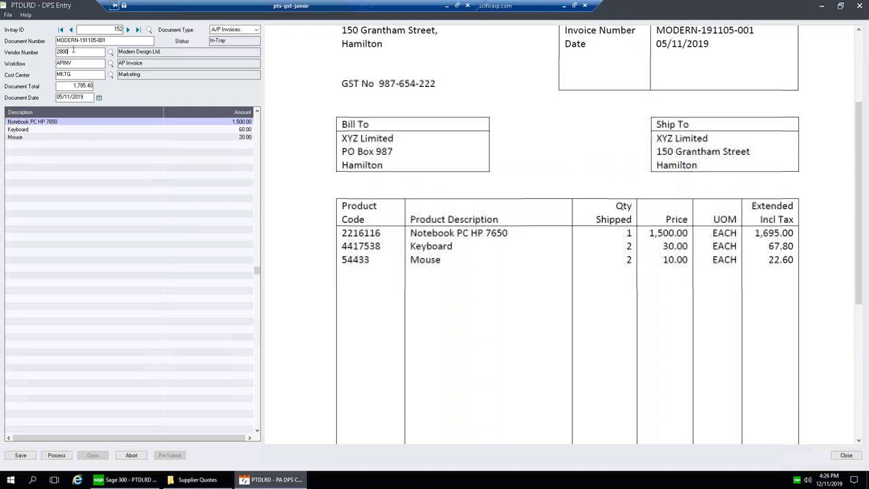
left_click_drag(435, 84, 378, 83)
scroll(462, 88, "up", 1)
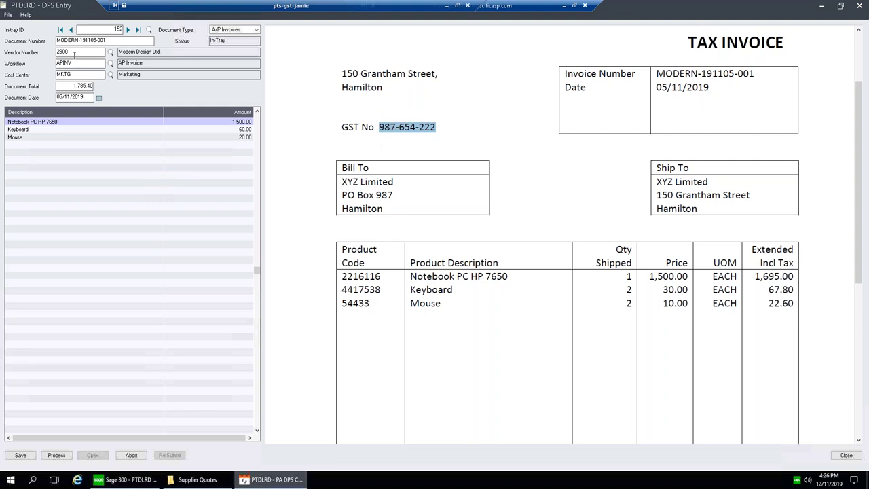
Step: Examine the captured Notebook PC HP 7650 and Keyboard lines, and close the DPS Entry window
left_click(70, 124)
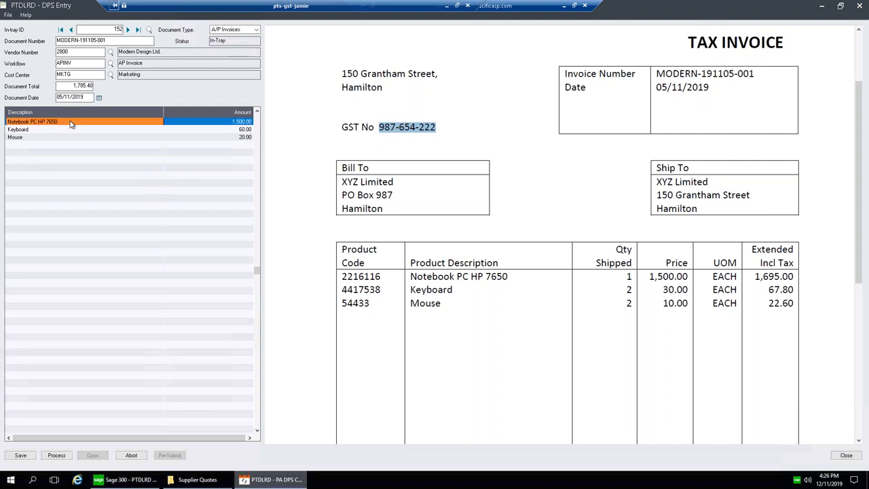
left_click(70, 129)
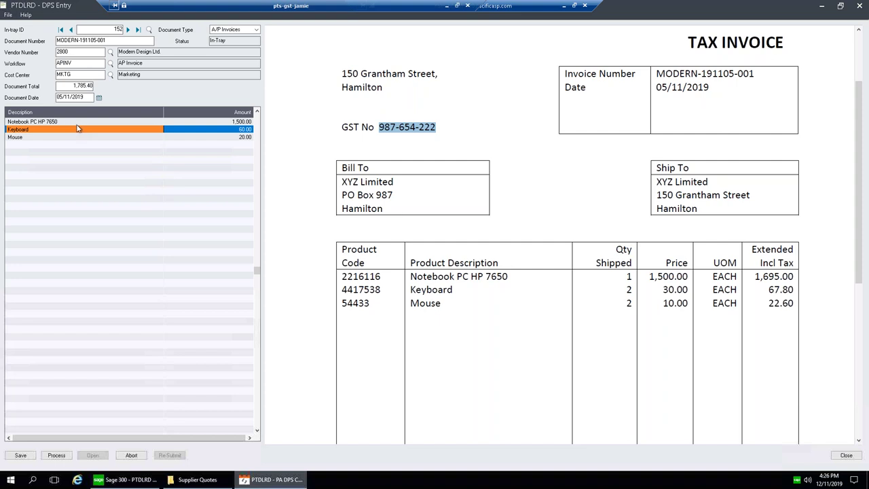
left_click(78, 123)
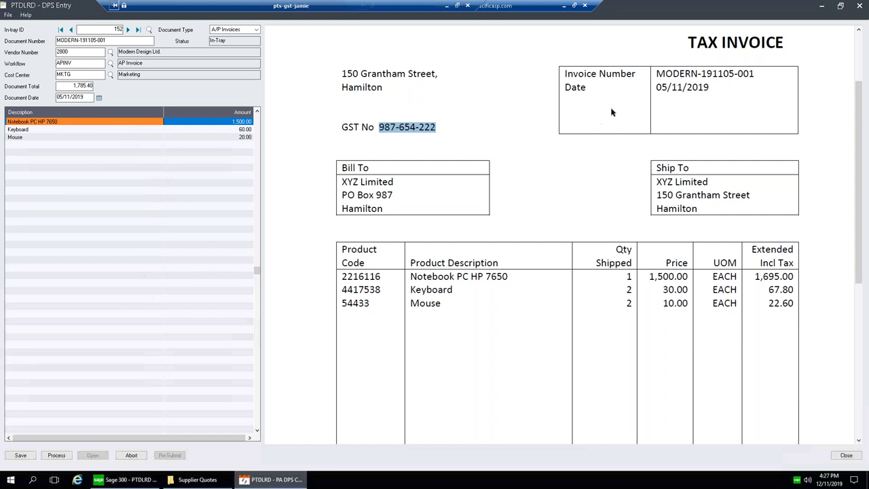
left_click(860, 5)
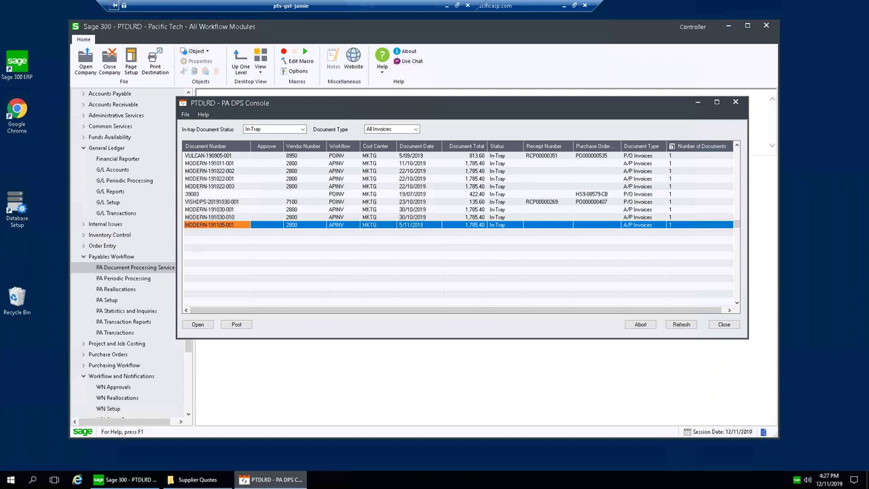
Step: Refresh the PA DPS Console, open the new in-tray invoice MODERN-191112-001, and maximize its entry window
left_click(678, 327)
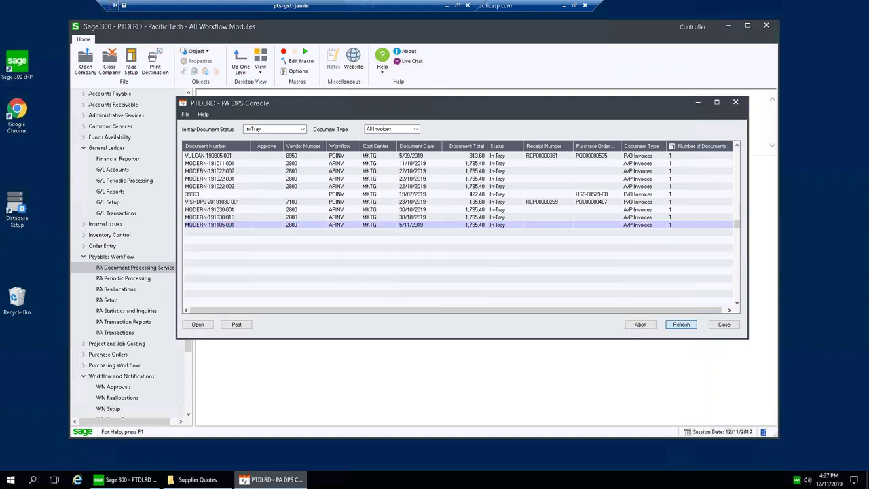
left_click(231, 233)
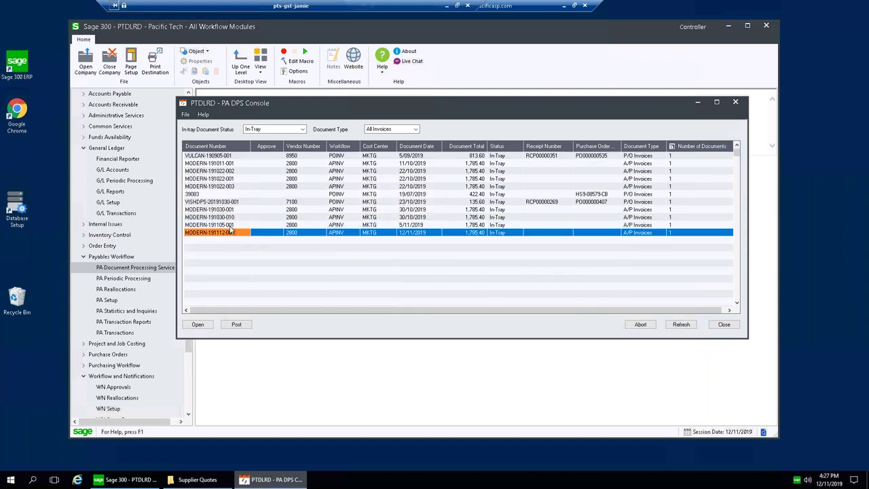
left_click(231, 232)
double_click(231, 233)
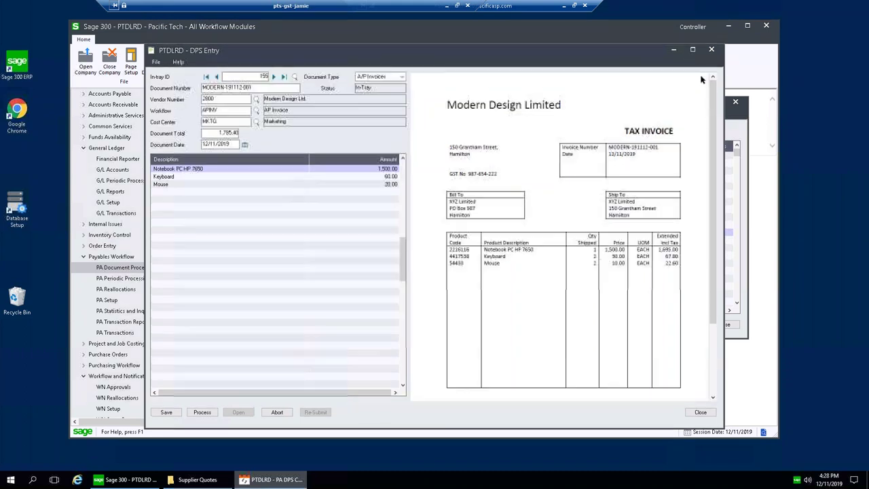
left_click(692, 63)
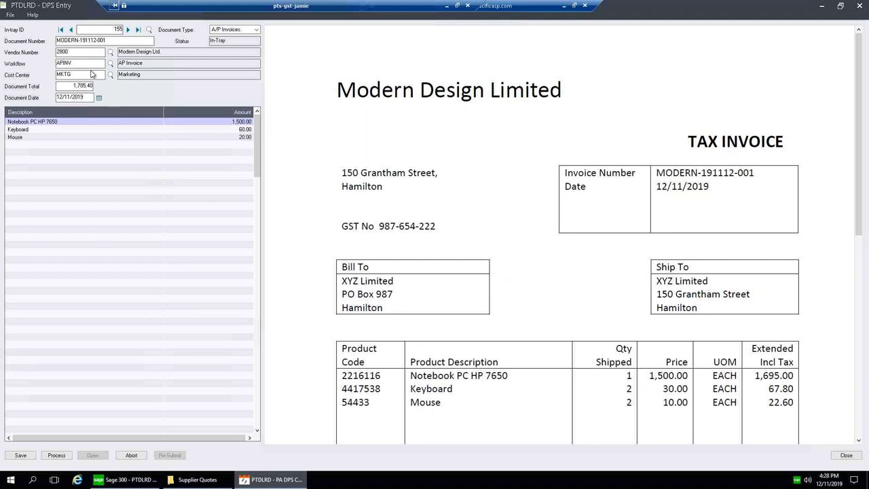
Step: Review the captured Notebook PC HP 7650, Keyboard and Mouse lines of MODERN-191112-001
left_click(73, 125)
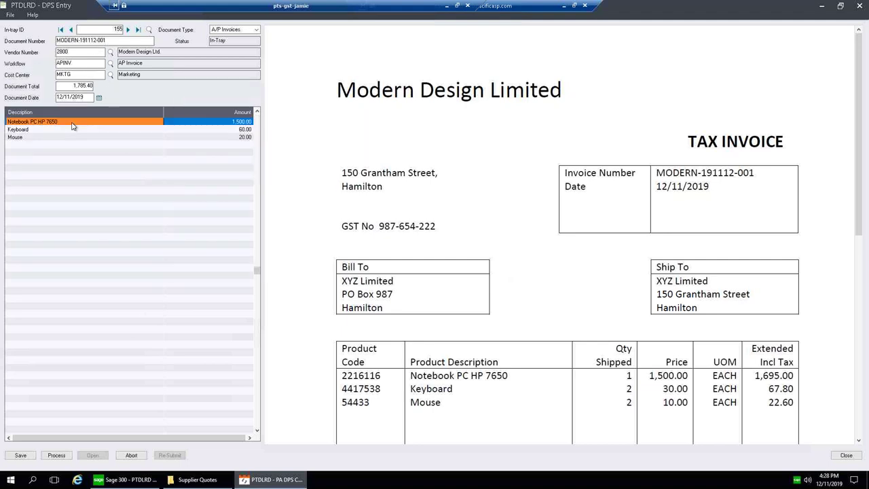
left_click(68, 132)
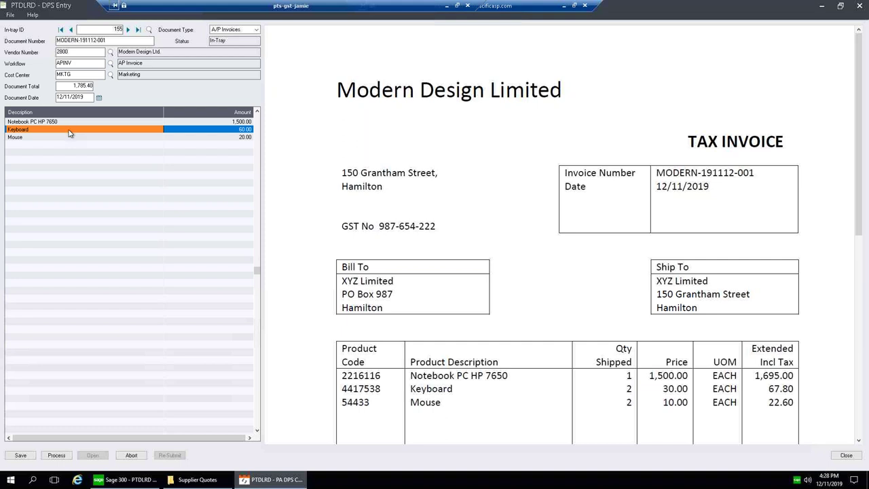
left_click(67, 137)
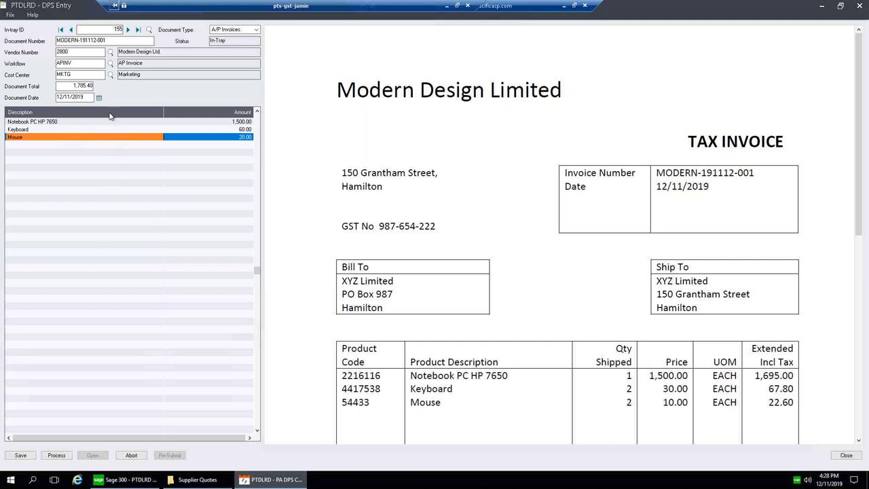
Step: Process MODERN-191112-001 into A/P Invoice Entry, check its attached workflow document, and return to the document details
left_click(56, 455)
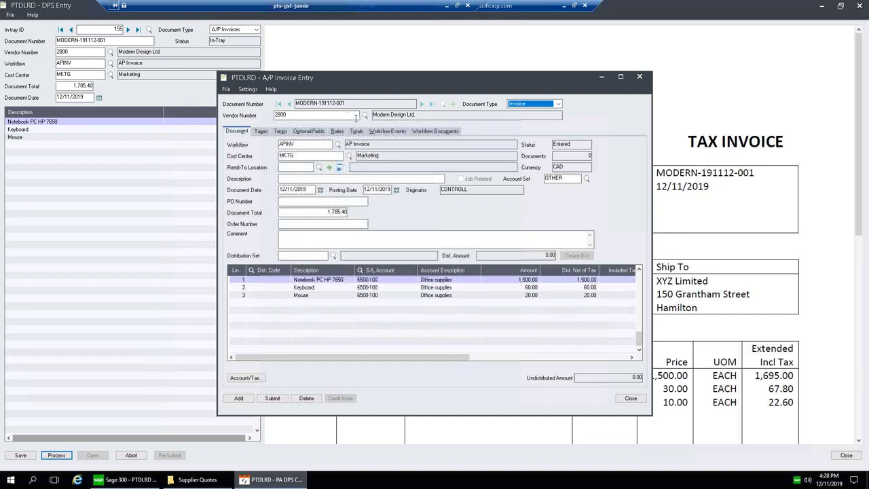
left_click(435, 132)
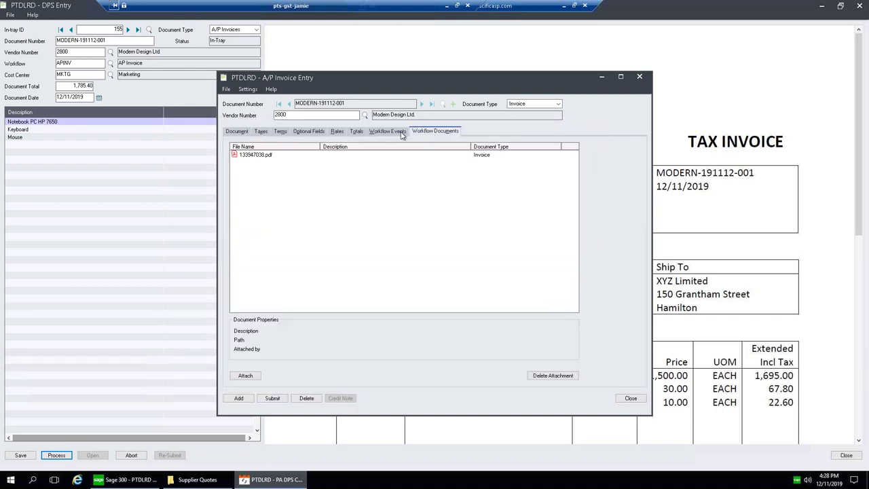
left_click(244, 133)
left_click(366, 287)
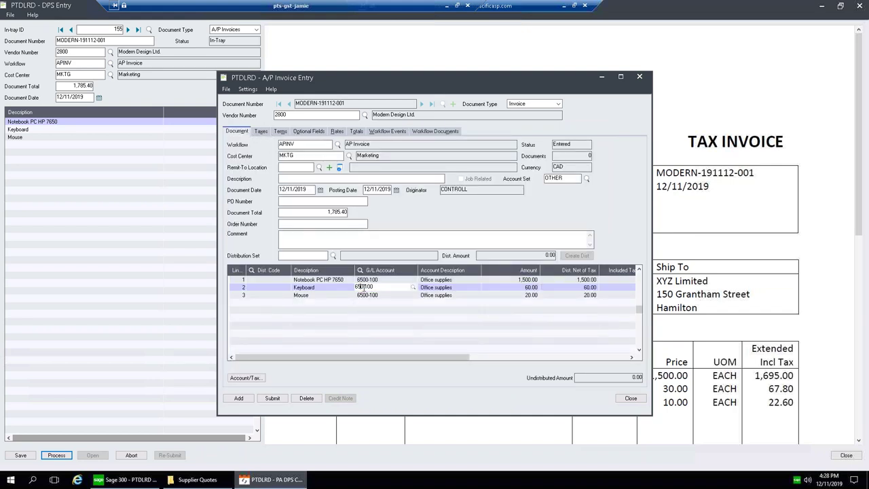
key("BackSpace")
type("38")
key("Tab")
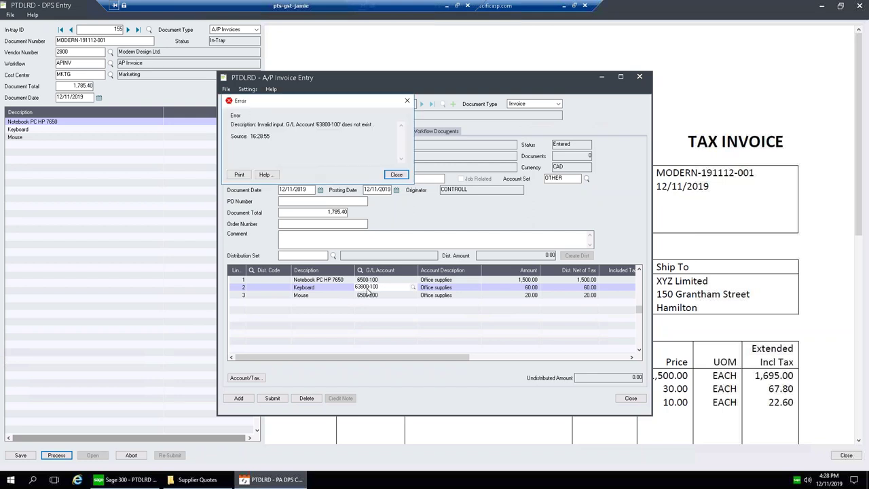
left_click(397, 174)
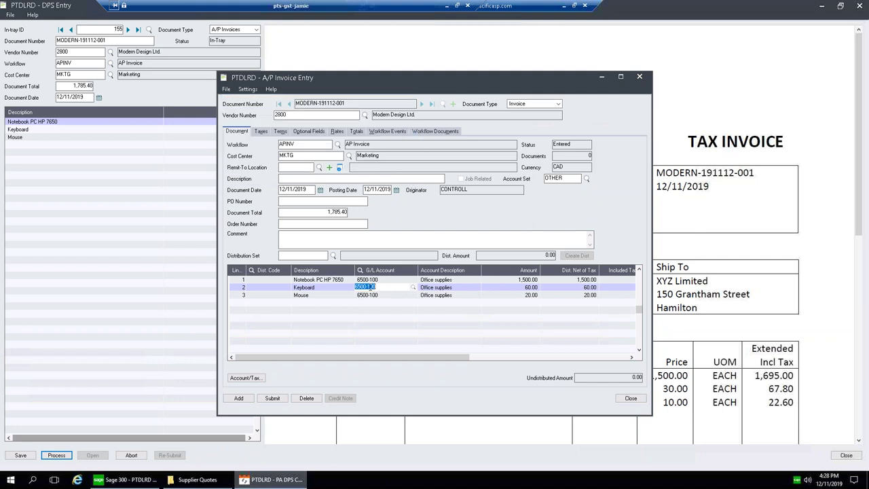
Step: Set the Keyboard line's G/L account to 6380-100 and try to submit the invoice
left_click(370, 286)
key("BackSpace")
key("BackSpace")
key("BackSpace")
type("380")
key("Tab")
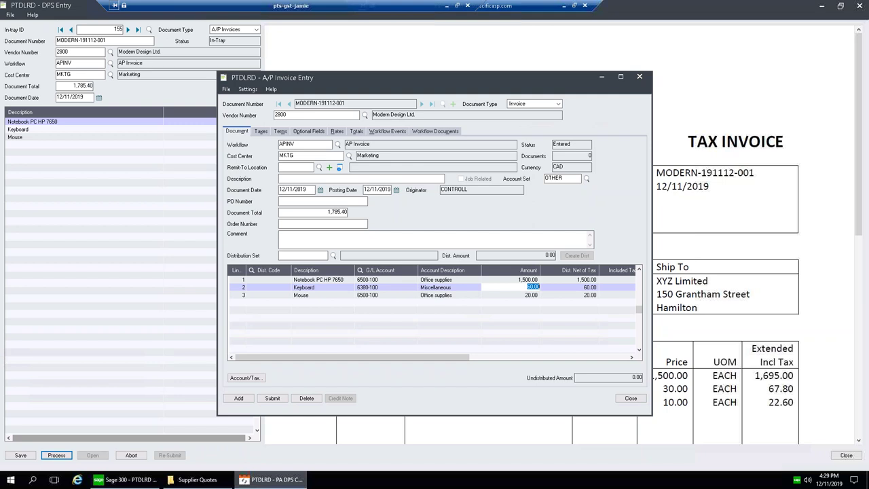
left_click(272, 398)
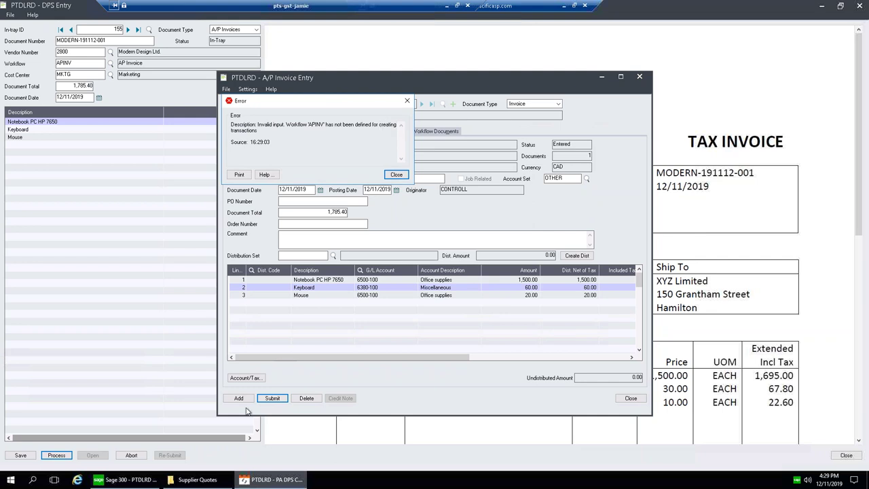
Step: Return to the Sage 300 desktop and open the Payables Workflow user configurations
left_click(149, 471)
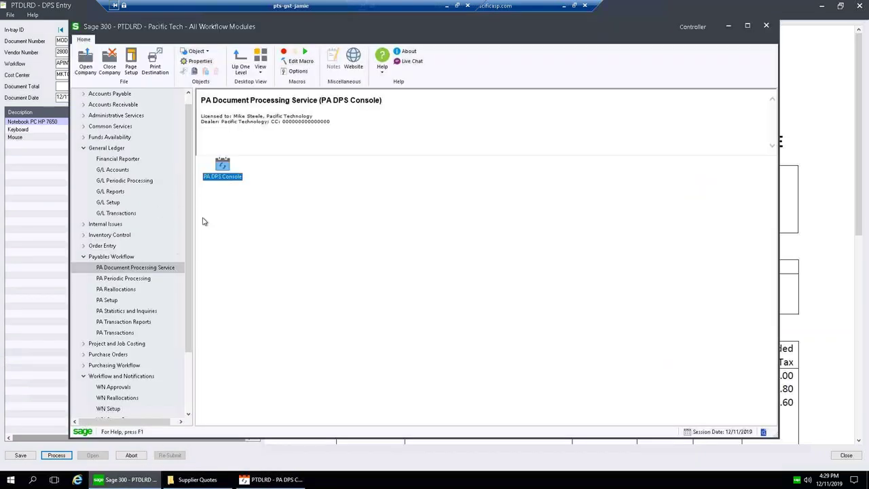
left_click(114, 300)
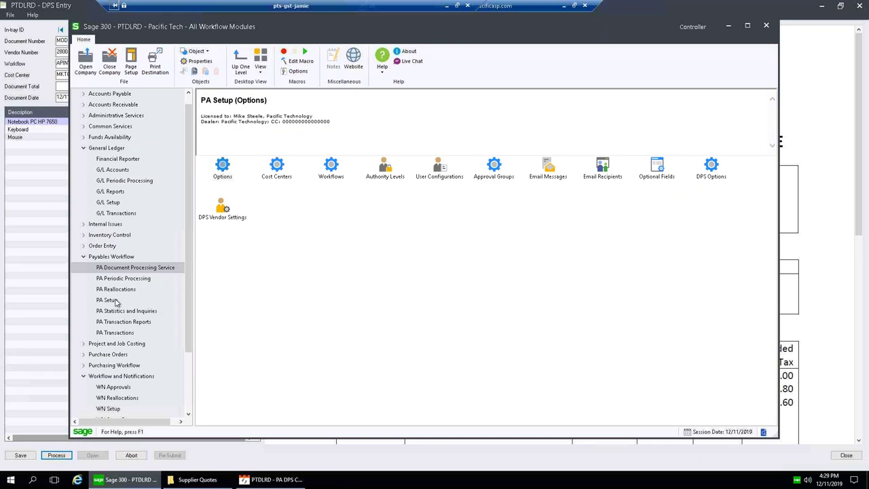
double_click(441, 168)
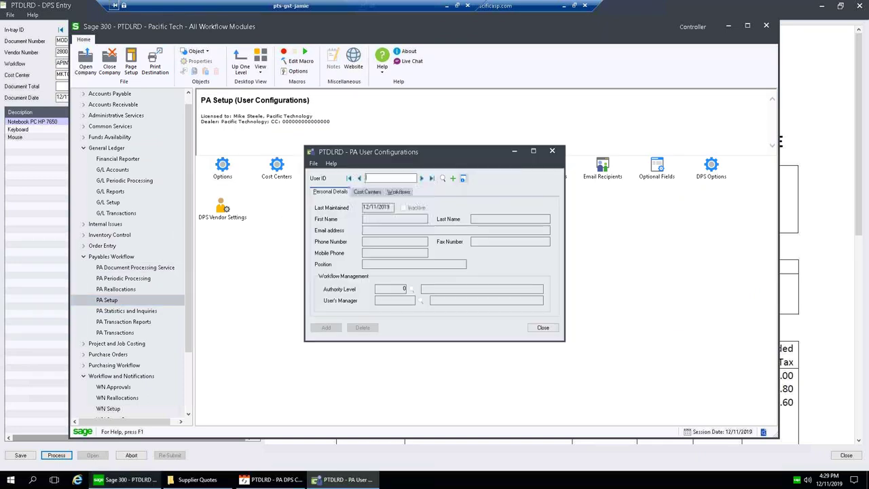
type("CONTT")
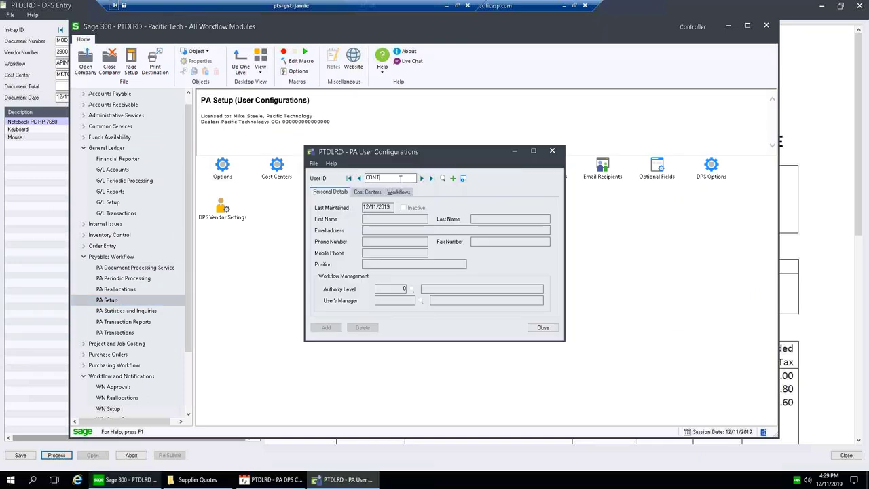
type("ROL")
key("Tab")
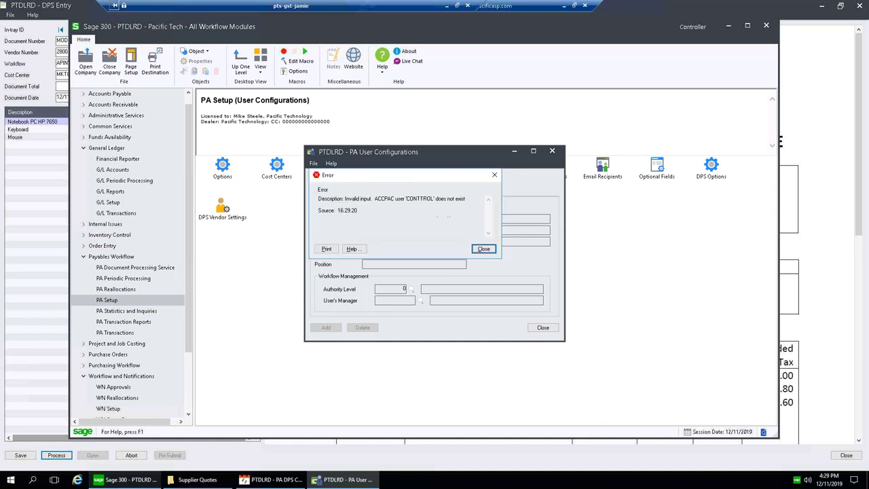
left_click(483, 250)
Step: Load the CONTROLL user configuration, allow it to create transactions in the APINV workflow, then save and close it
type("CONTROLL")
key("Tab")
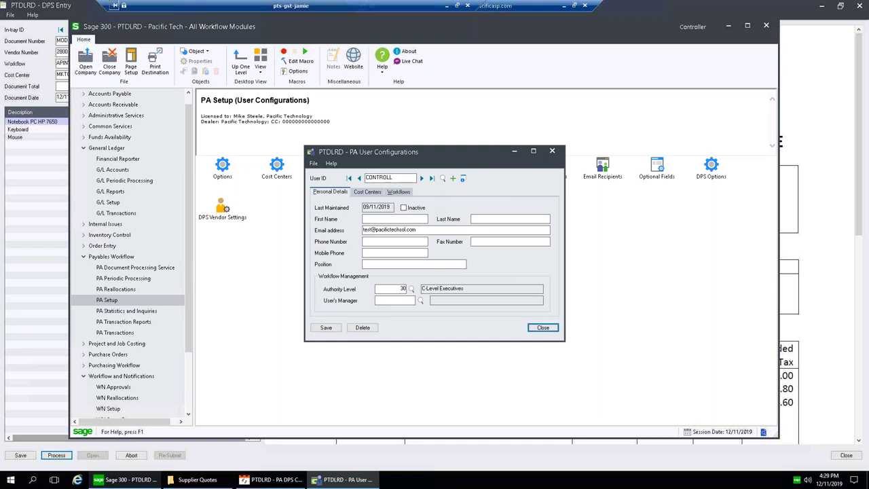
left_click(372, 193)
left_click(400, 194)
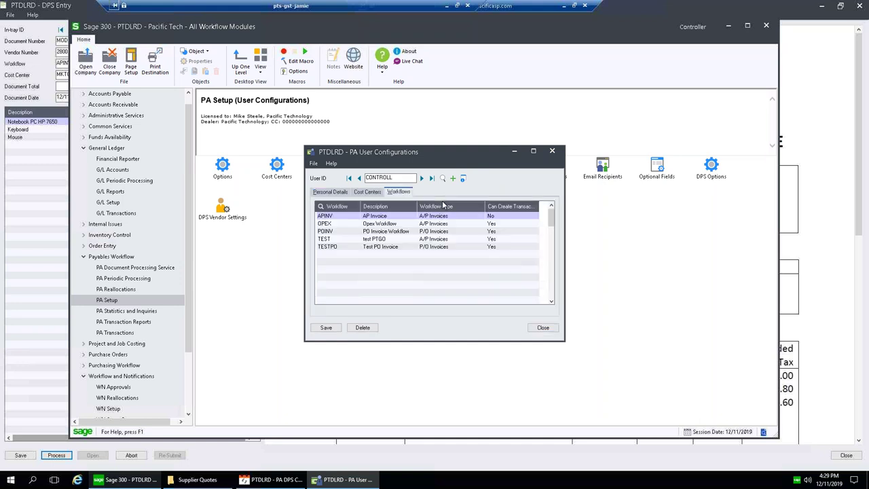
left_click(508, 217)
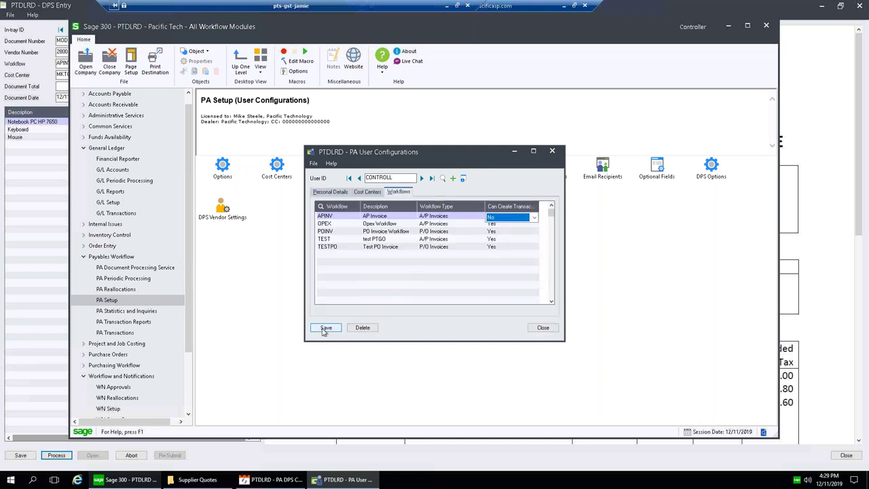
left_click(534, 217)
left_click(502, 225)
left_click(326, 328)
left_click(540, 329)
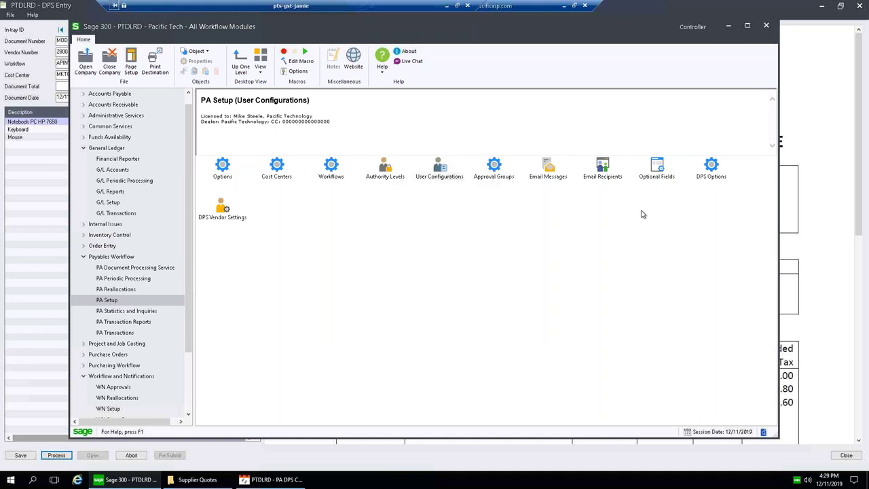
Step: Return to A/P Invoice Entry, submit MODERN-191112-001 for approval, and check its workflow events before closing it
left_click(730, 28)
left_click(404, 177)
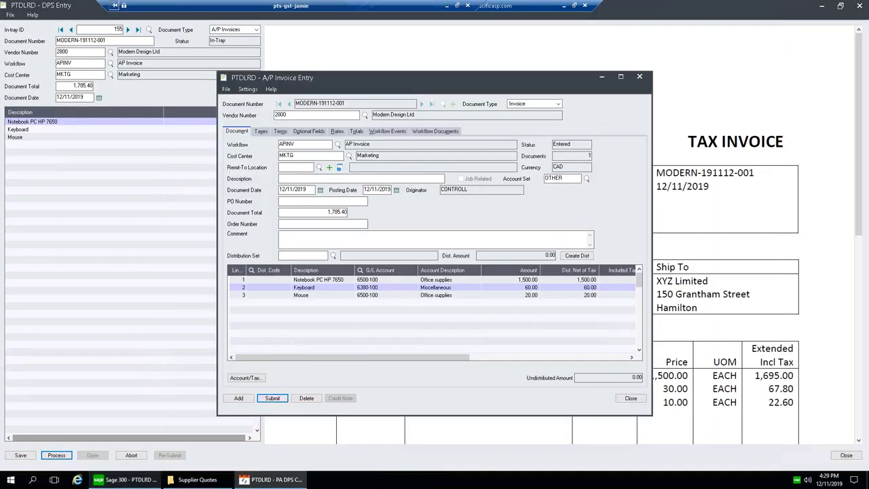
left_click(271, 398)
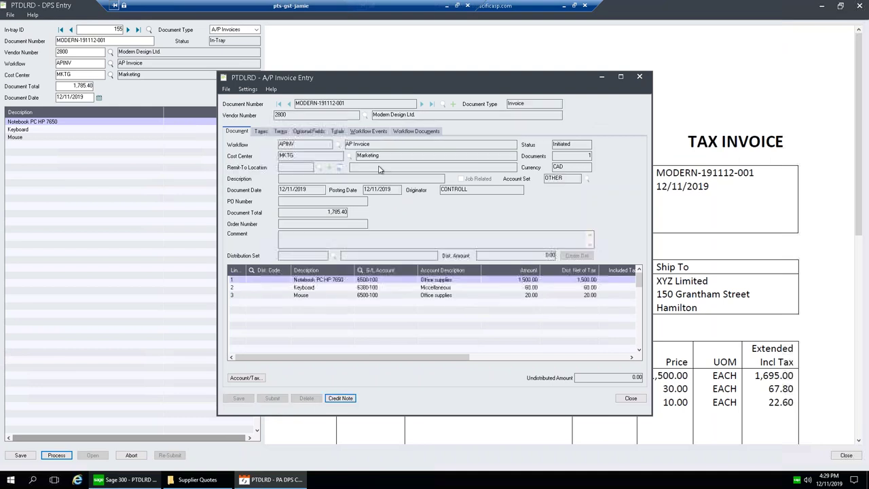
left_click(364, 131)
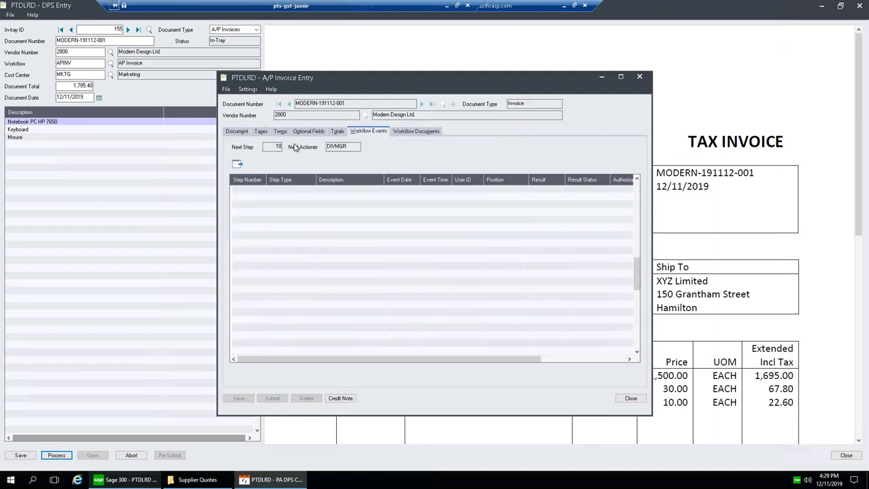
left_click(631, 397)
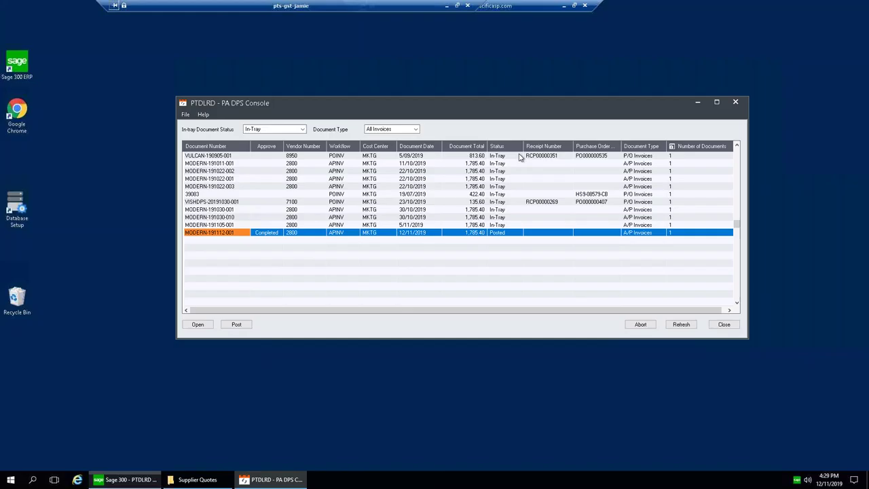
Step: Refresh the DPS Console, list documents of all statuses, and locate MODERN-191112-001 among them
left_click(272, 236)
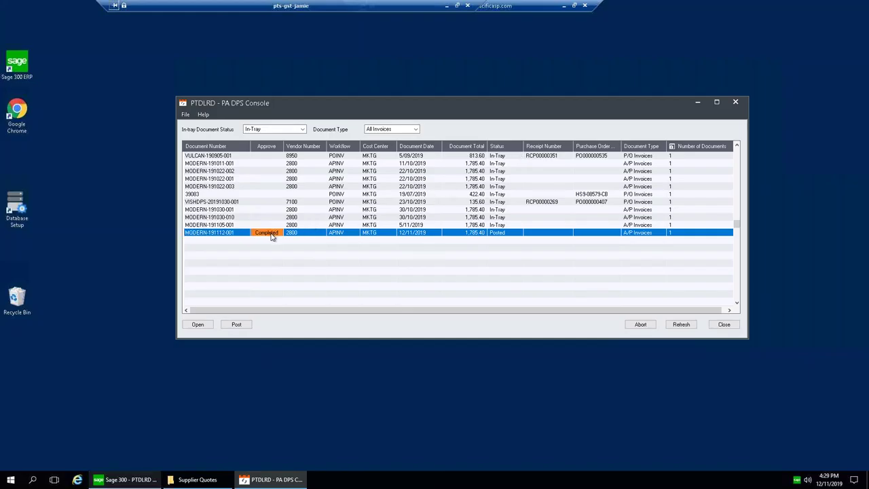
left_click(678, 325)
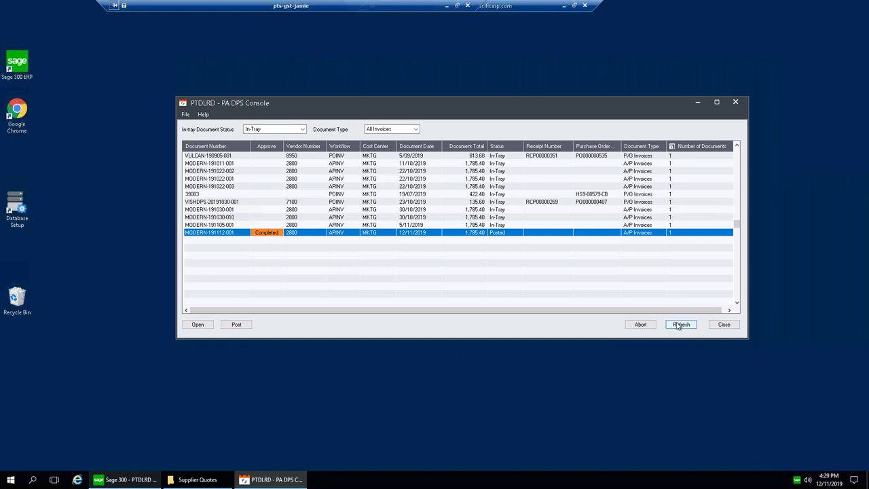
left_click(247, 225)
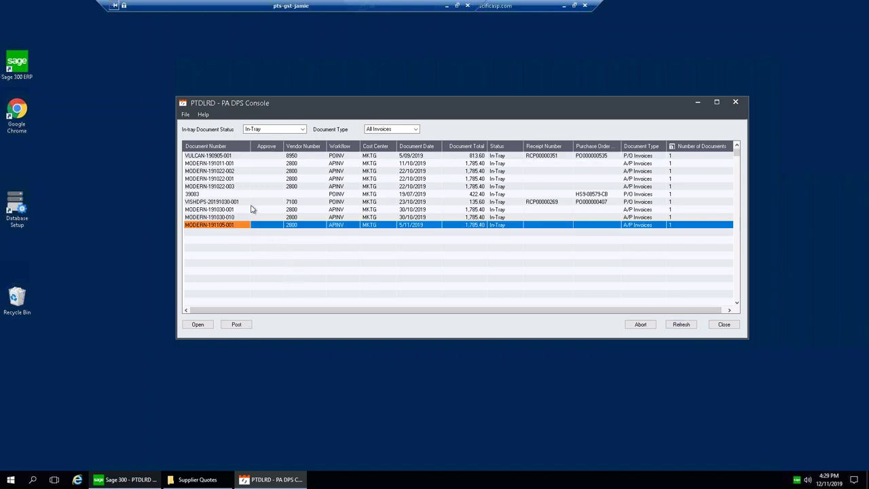
left_click(304, 131)
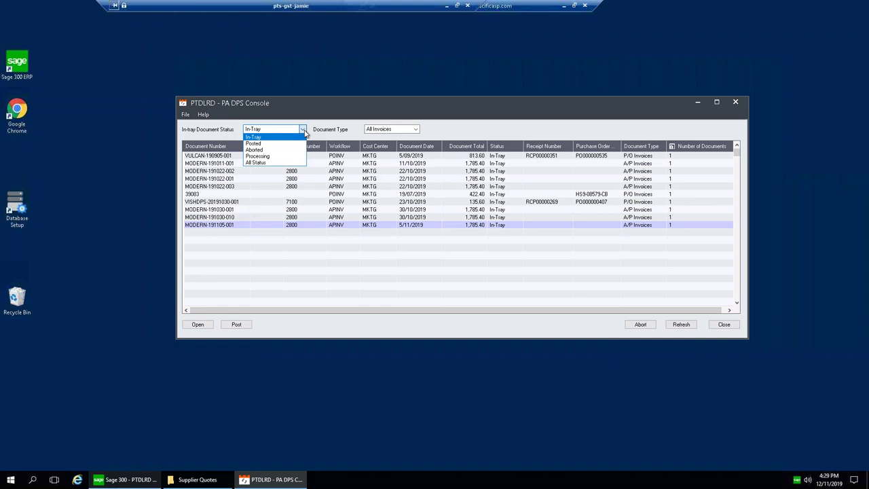
left_click(283, 163)
left_click(270, 232)
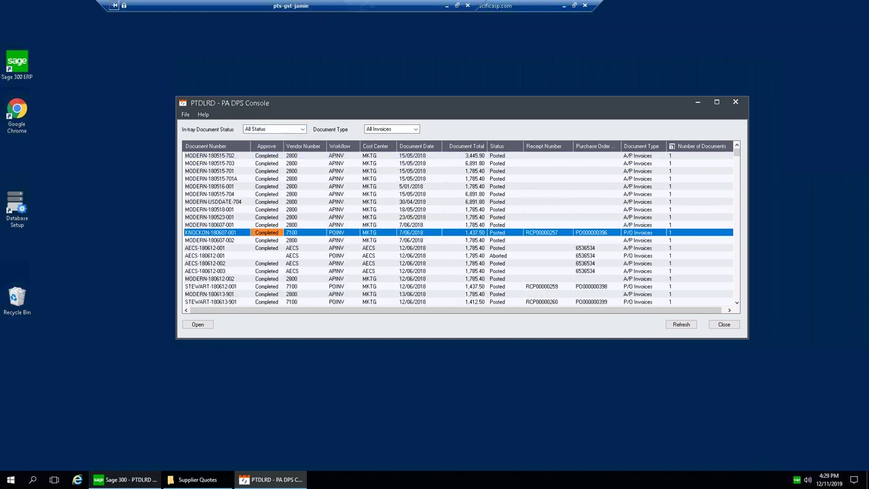
scroll(265, 288, "down", 10)
left_click(258, 302)
left_click(241, 302)
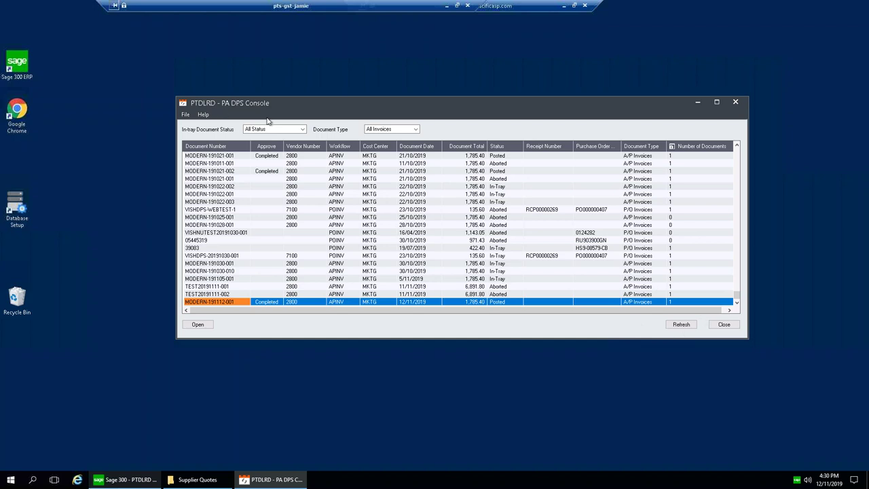
Step: Filter the console back to In-Tray documents and compare the document types and receipt numbers of the P/O and A/P invoices
left_click(302, 129)
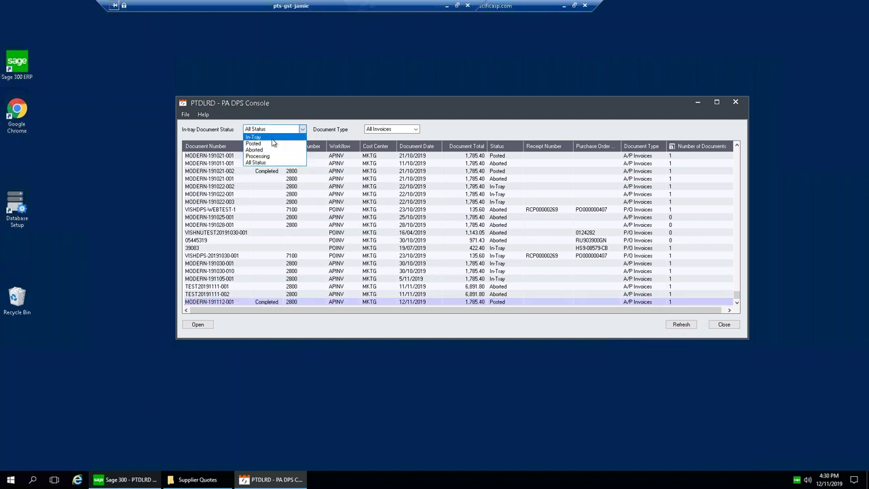
left_click(272, 139)
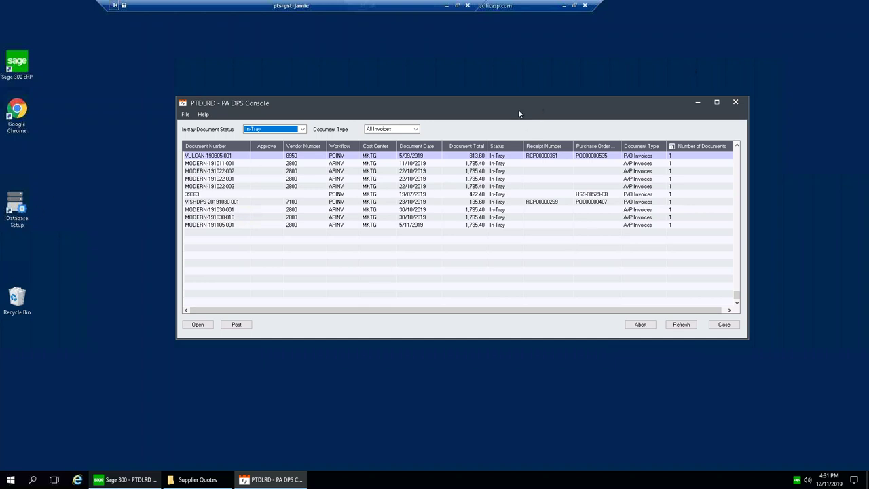
left_click(527, 202)
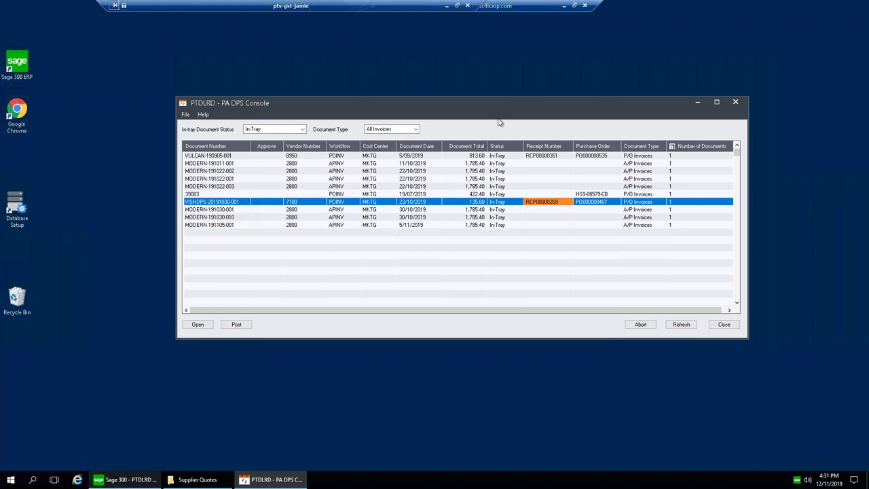
left_click_drag(503, 107, 473, 100)
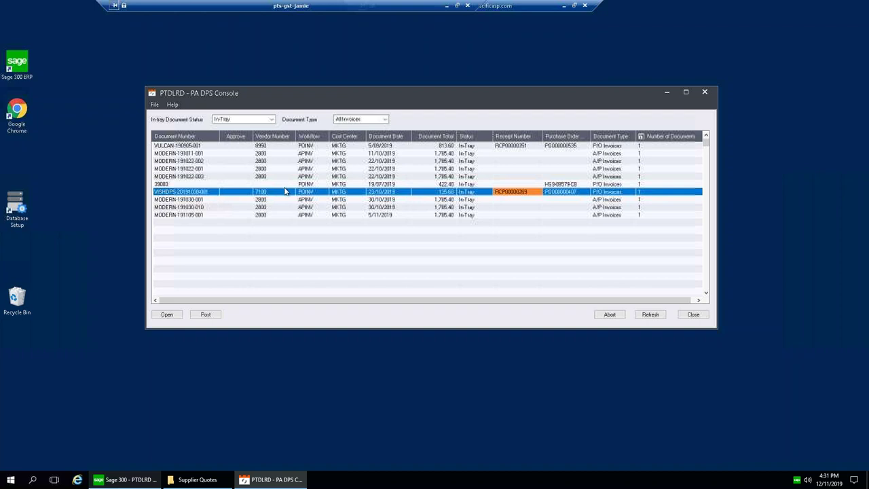
left_click(611, 201)
left_click(614, 208)
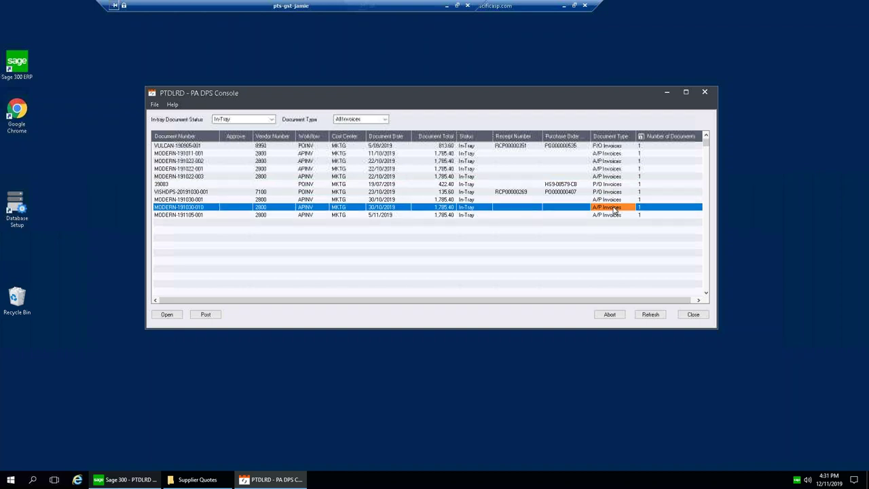
left_click(615, 200)
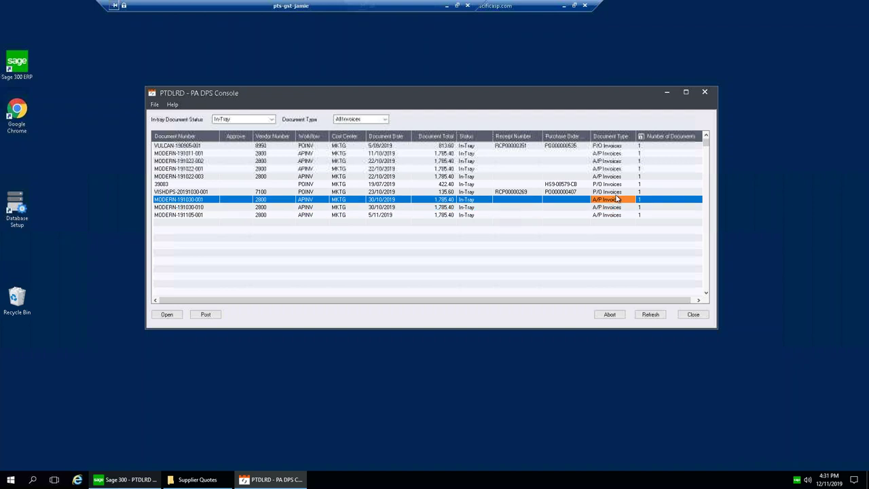
left_click(617, 192)
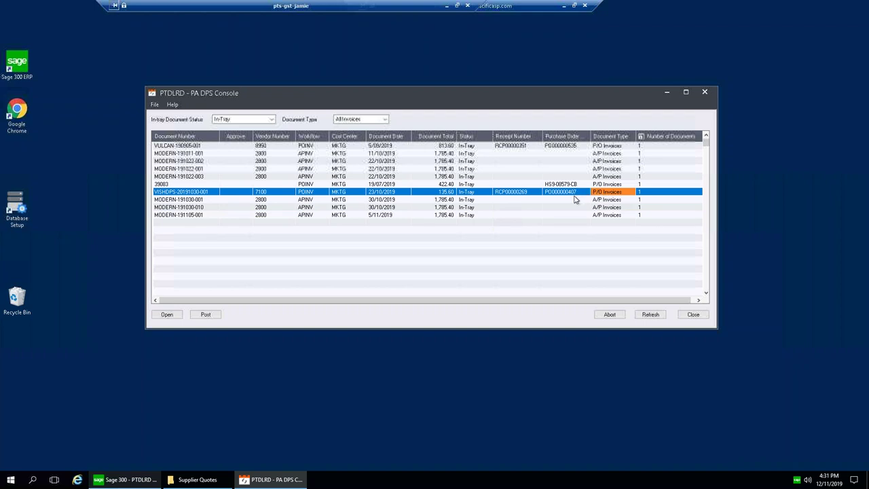
left_click(527, 194)
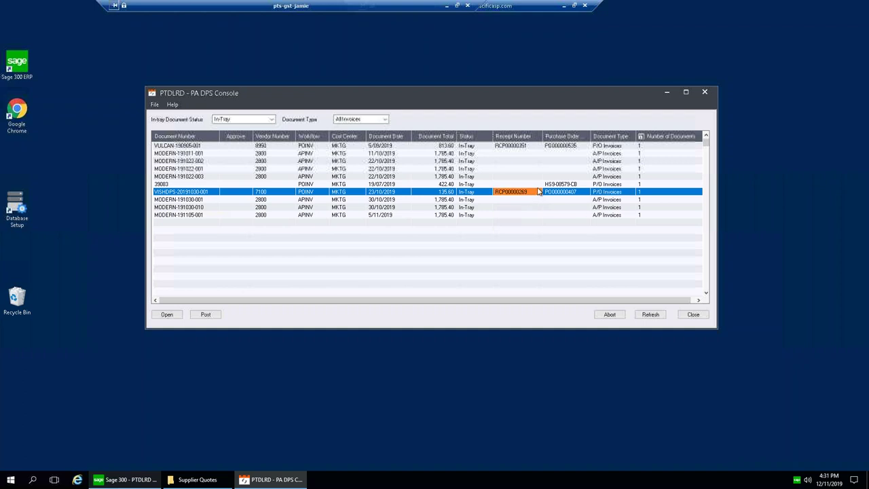
left_click(517, 147)
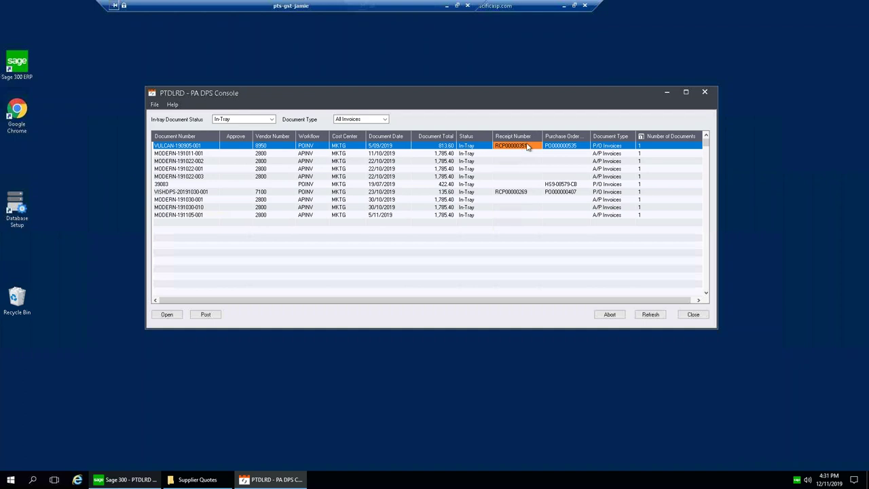
Step: Open P/O invoice VULCAN-190905-001 in a maximized window and examine its highlighted order number and captured ACCOMM line
double_click(198, 146)
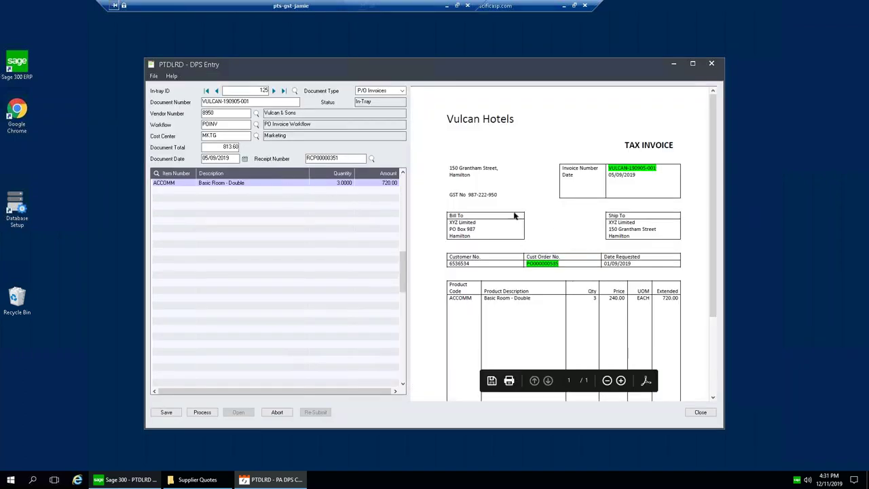
left_click(692, 64)
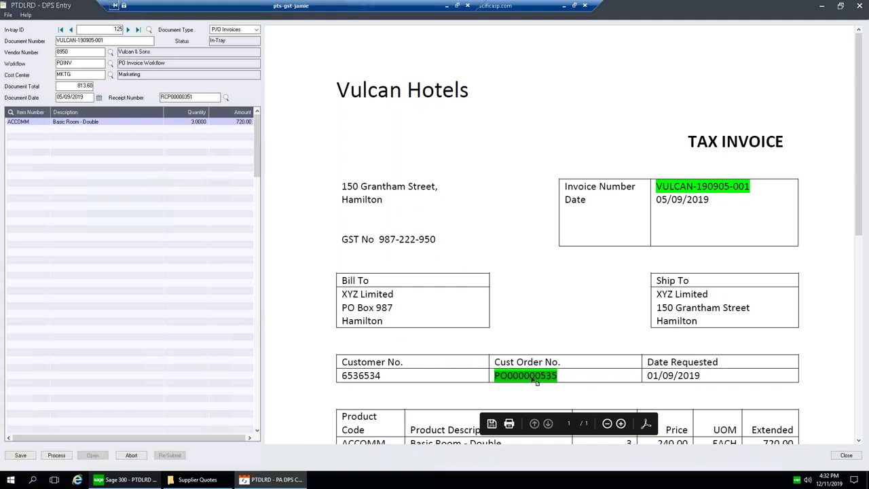
scroll(228, 171, "down", 3)
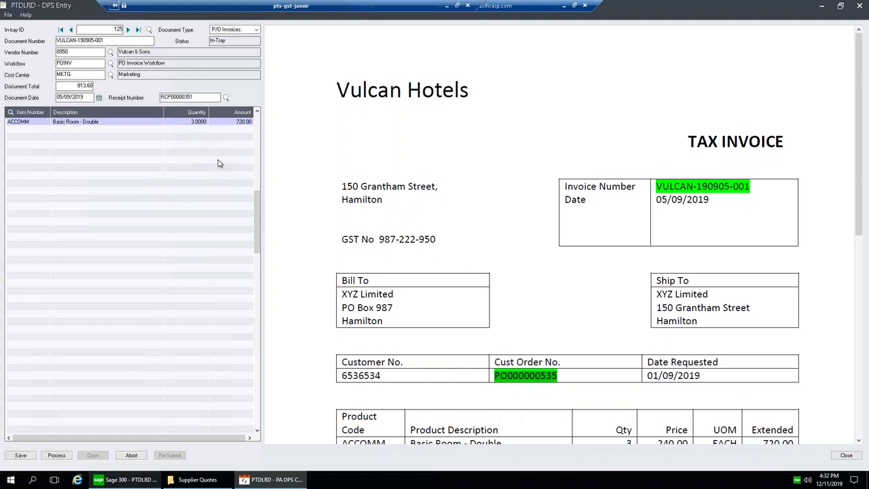
left_click(44, 123)
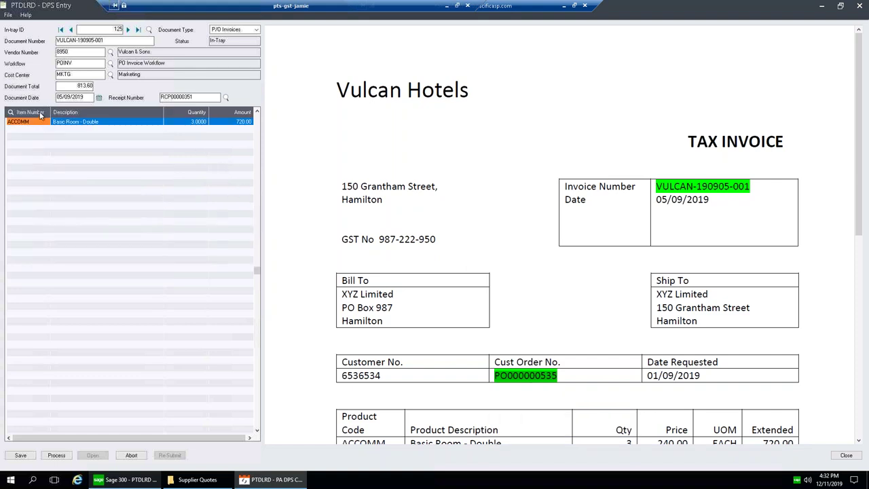
left_click(219, 123)
key("Tab")
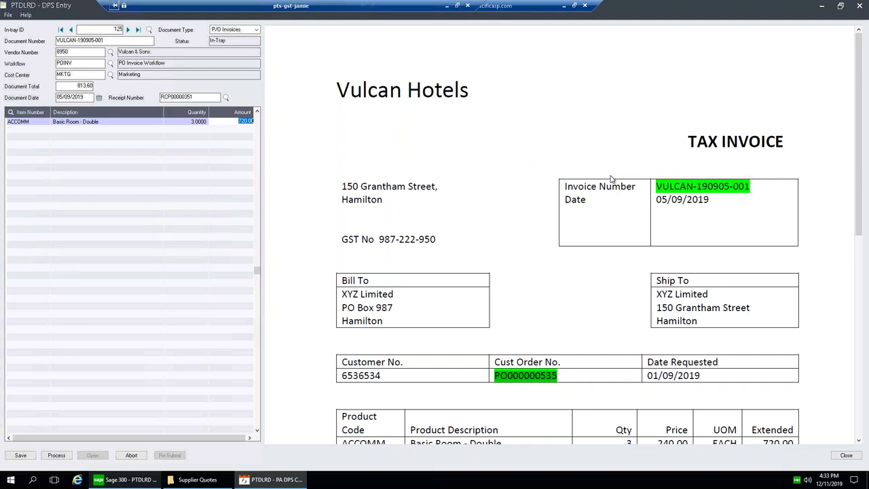
left_click_drag(420, 8, 400, 7)
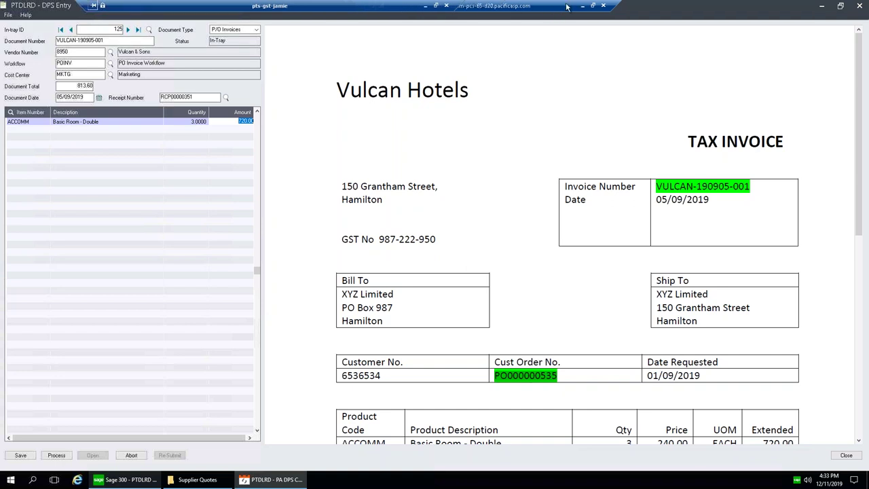
left_click_drag(397, 8, 405, 10)
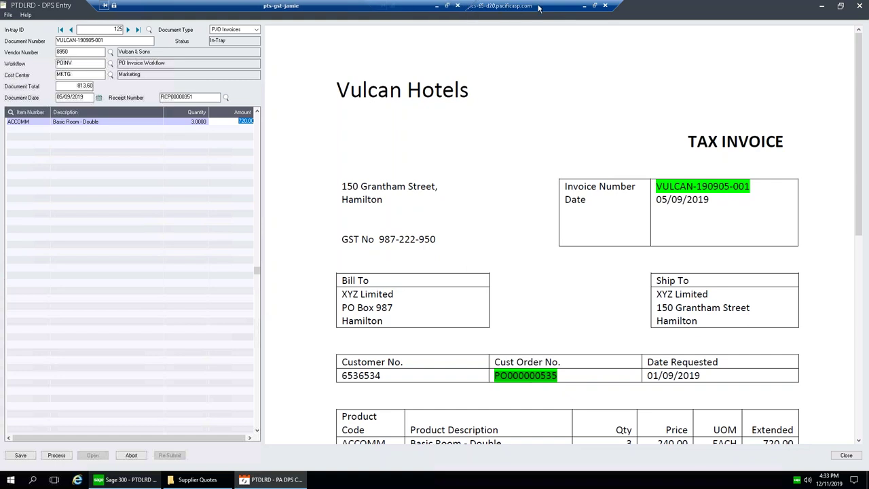
left_click_drag(541, 8, 548, 8)
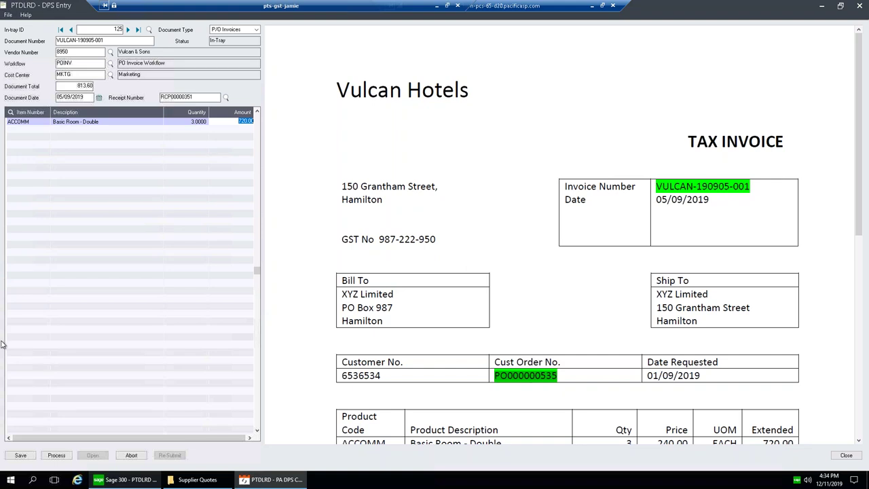
Step: Return to the Sage 300 desktop and open the Accounts Payable vendor record for vendor 2800
left_click(126, 479)
left_click(84, 148)
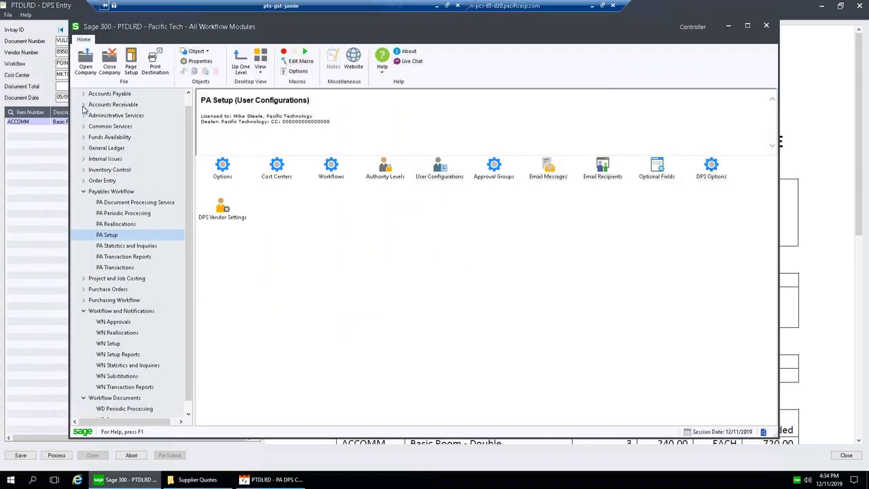
left_click(84, 94)
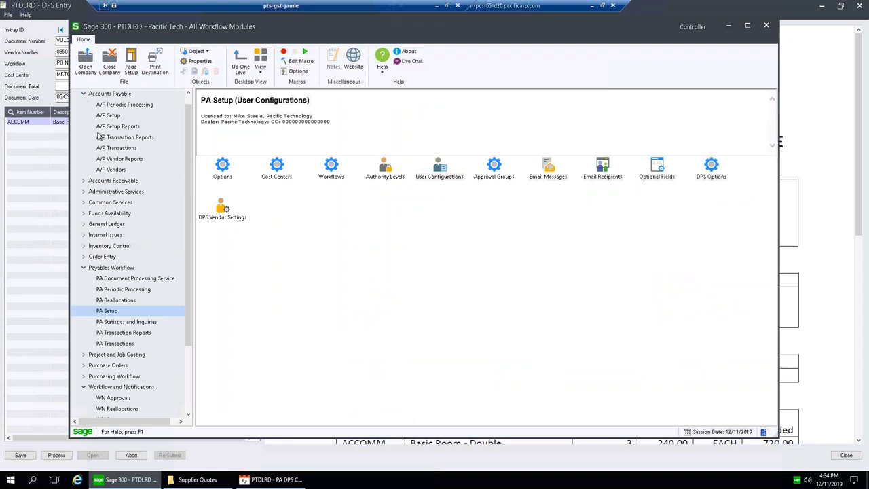
left_click(111, 170)
double_click(385, 168)
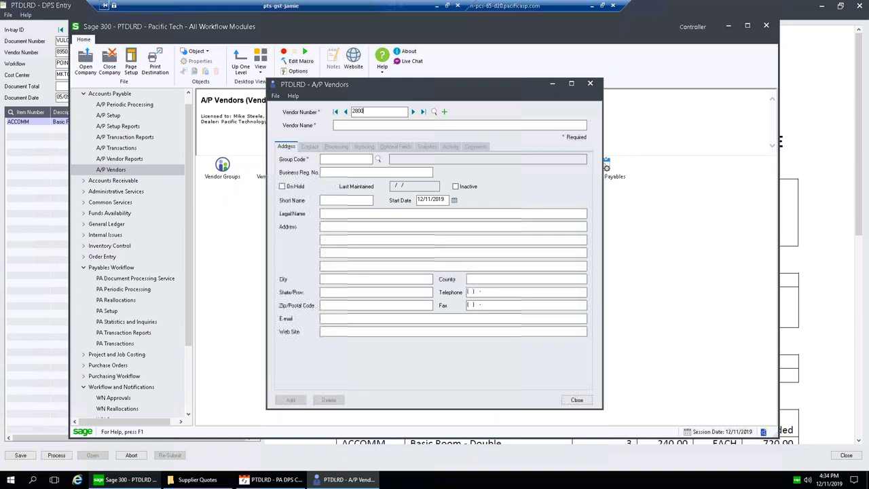
key("Tab")
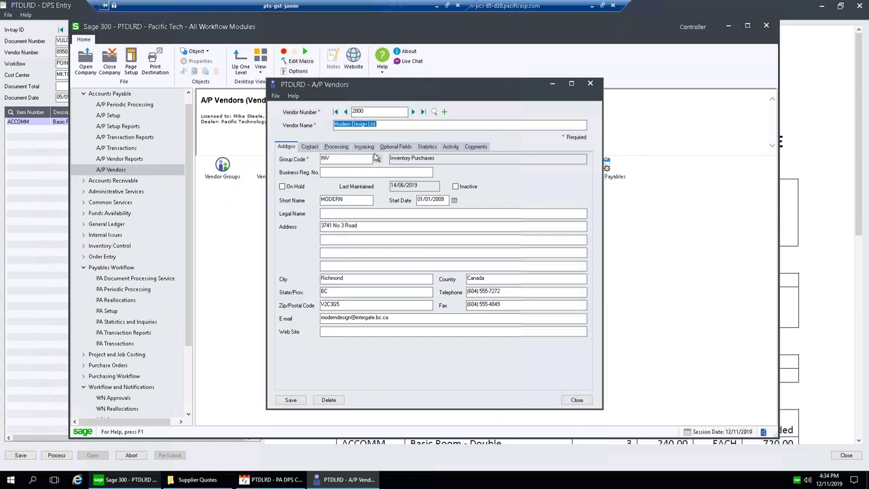
Step: Locate the Goods and Service Tax registration number in vendor 2800's invoicing settings and check it against the open Vulcan invoice's GST number
left_click(365, 147)
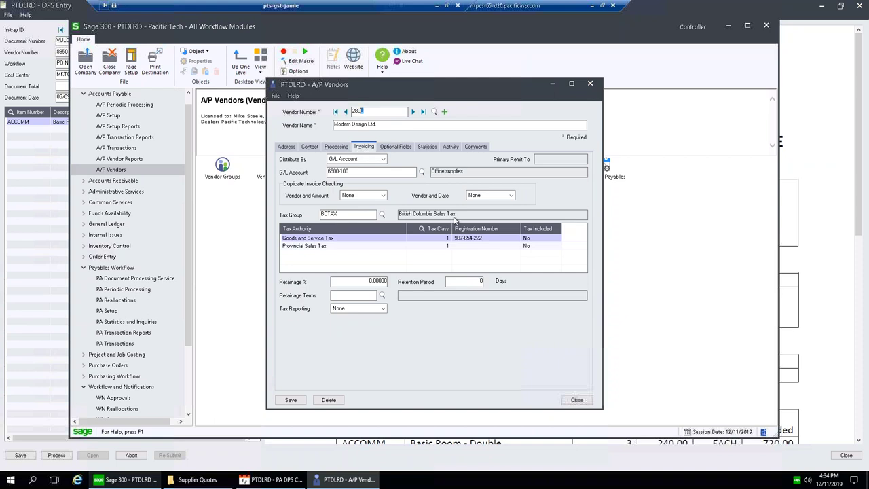
left_click(476, 241)
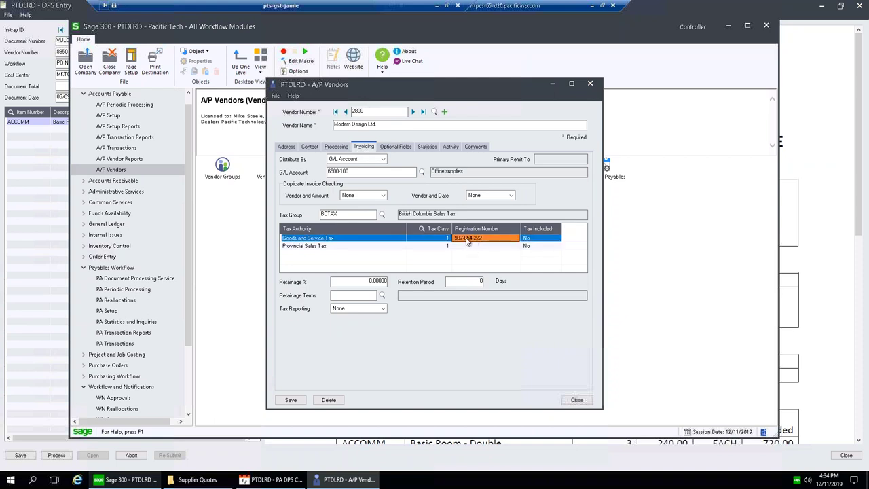
key("alt+Tab")
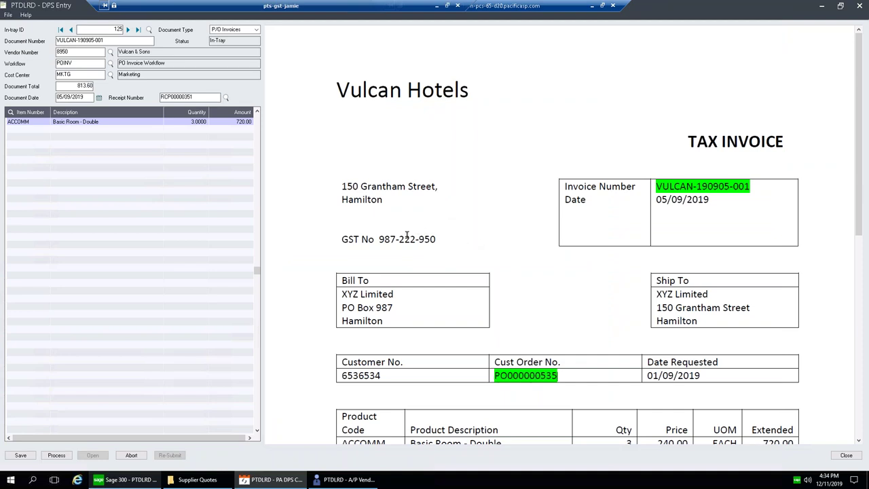
left_click(346, 479)
key("alt+Tab")
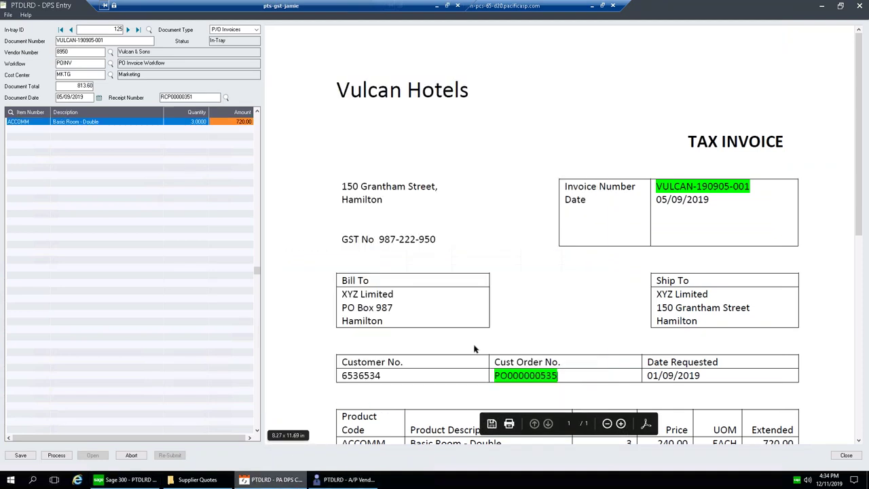
Step: Close the Vulcan invoice, then open MODERN-191105-001 from the DPS Console and highlight the GST number on its invoice image
key("alt+F4")
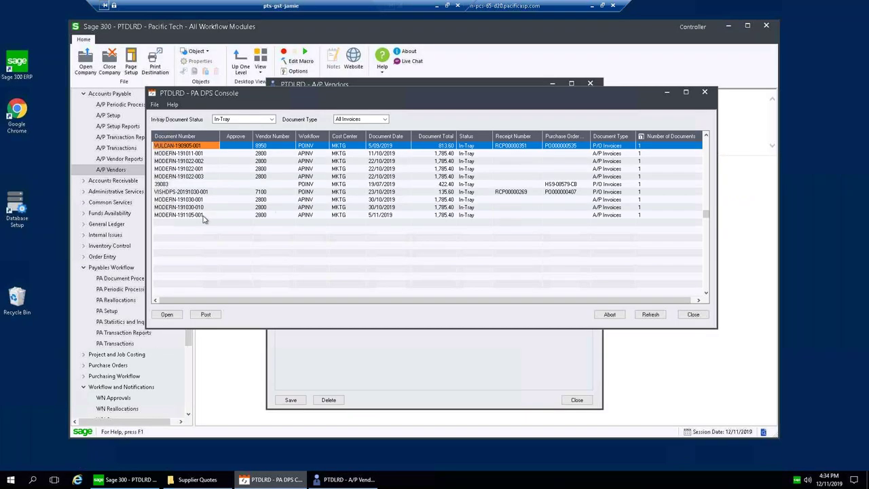
left_click(204, 216)
double_click(213, 216)
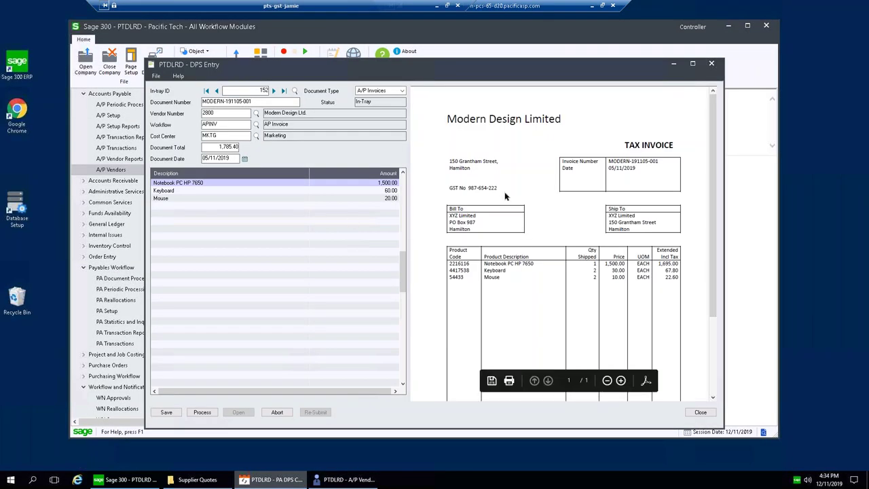
left_click_drag(498, 190, 467, 189)
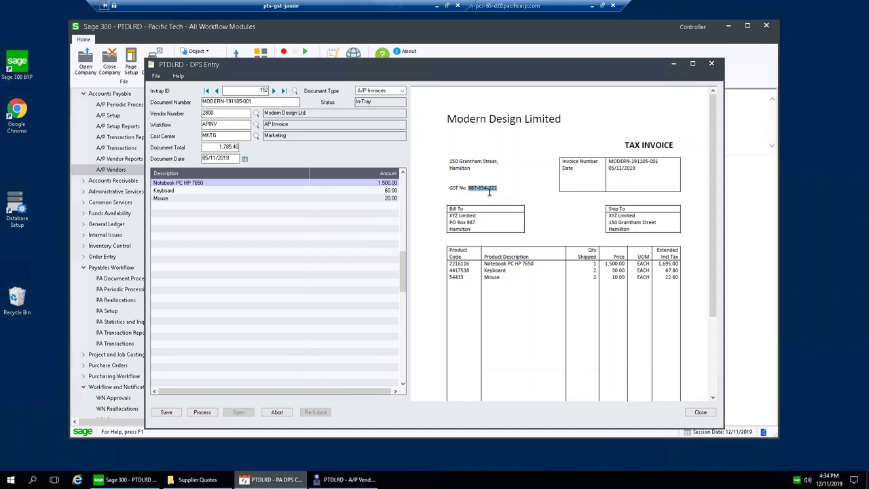
Step: Return to the A/P vendor record for vendor 2800 and highlight its vendor number and default G/L account
key("alt+Tab")
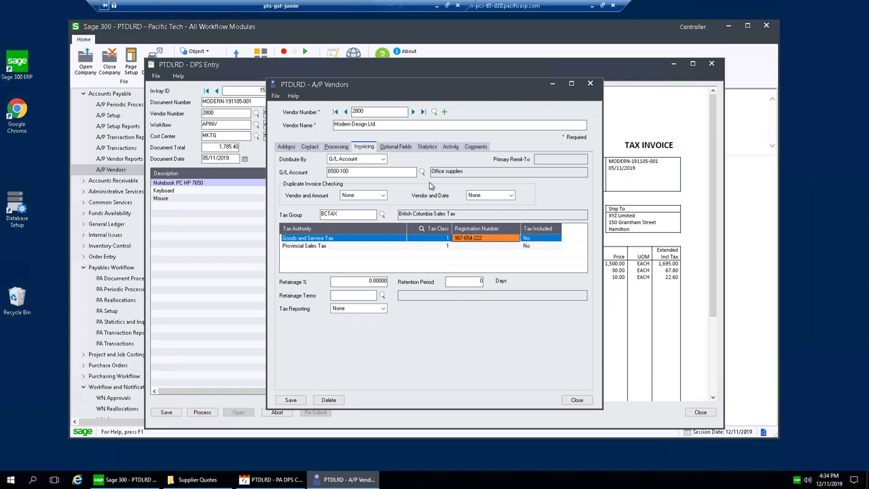
left_click(354, 111)
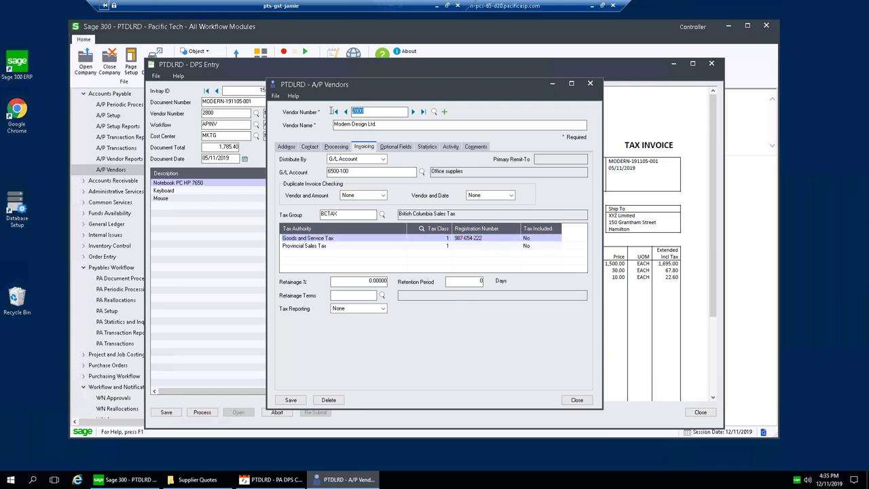
left_click(357, 173)
left_click(354, 173)
left_click_drag(354, 172, 310, 173)
Step: Close the vendor record and invoice MODERN-191105-001, and minimize the remote desktop session running Sage 300
left_click(590, 84)
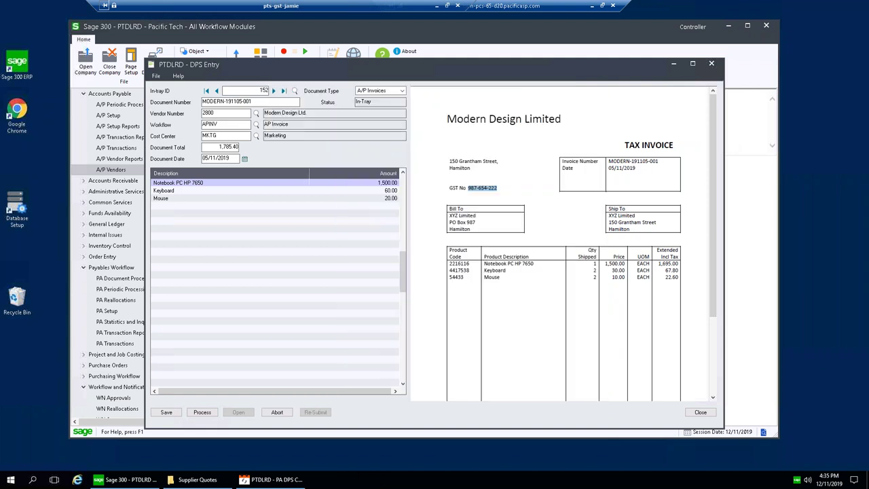
left_click(712, 64)
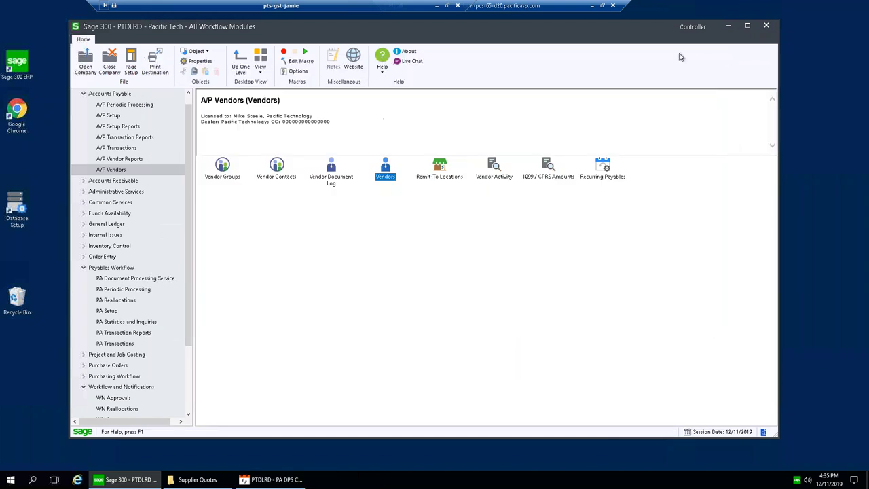
left_click(590, 6)
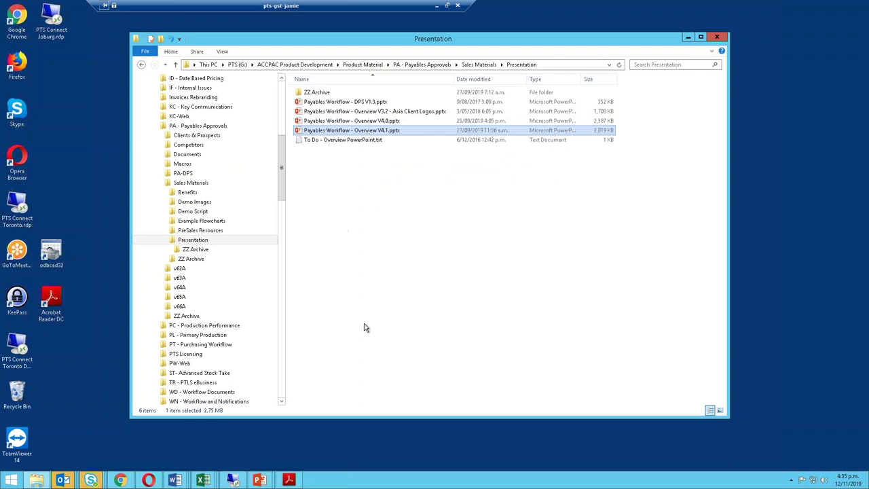
Step: Switch to PowerPoint, start the Payables Workflow overview slide show from slide 8, and advance past Key Features to the A/P Invoice Entry slide
left_click(267, 478)
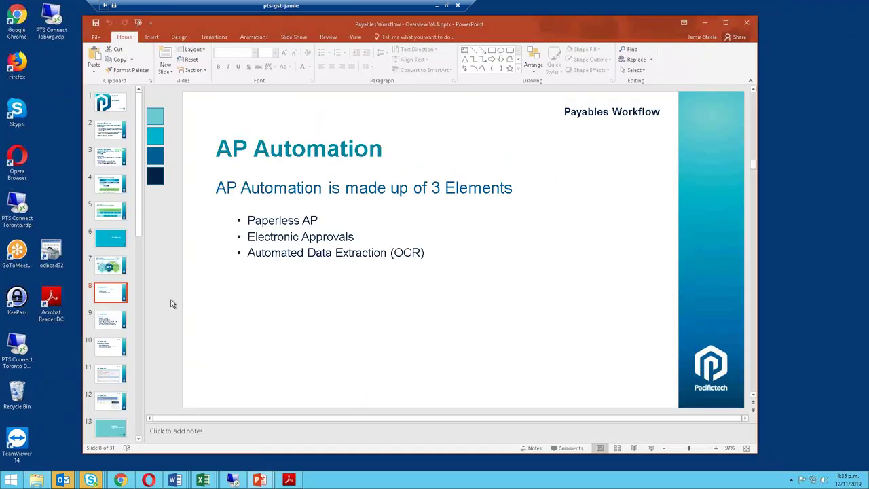
left_click(651, 447)
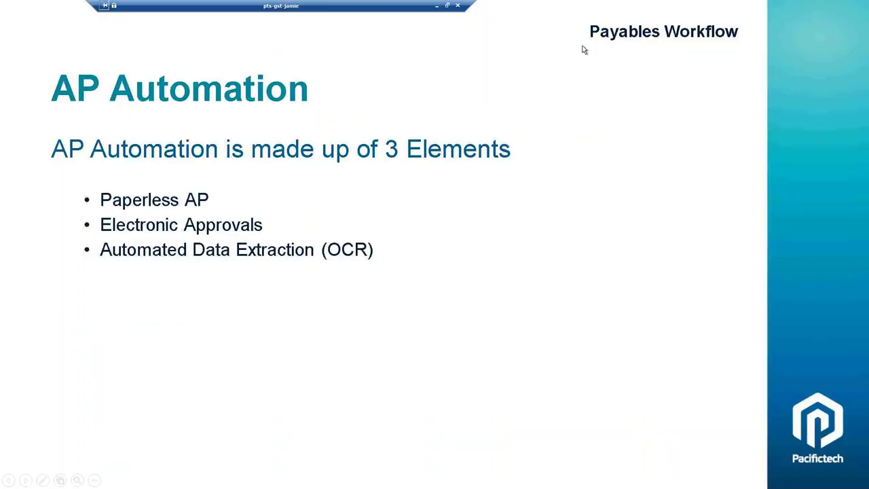
left_click(583, 50)
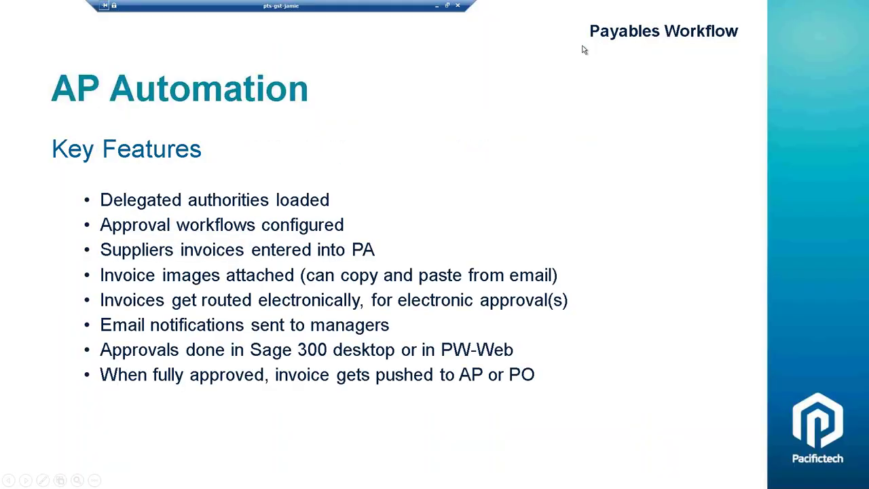
left_click(584, 49)
key("Right")
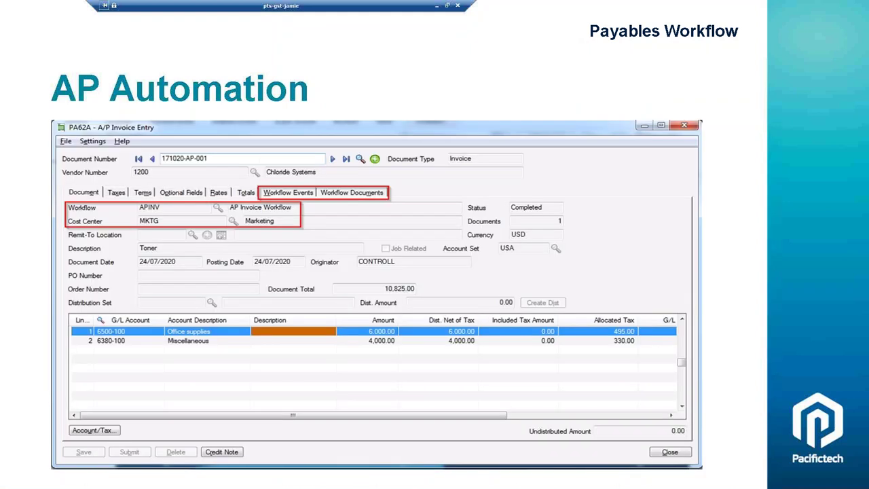